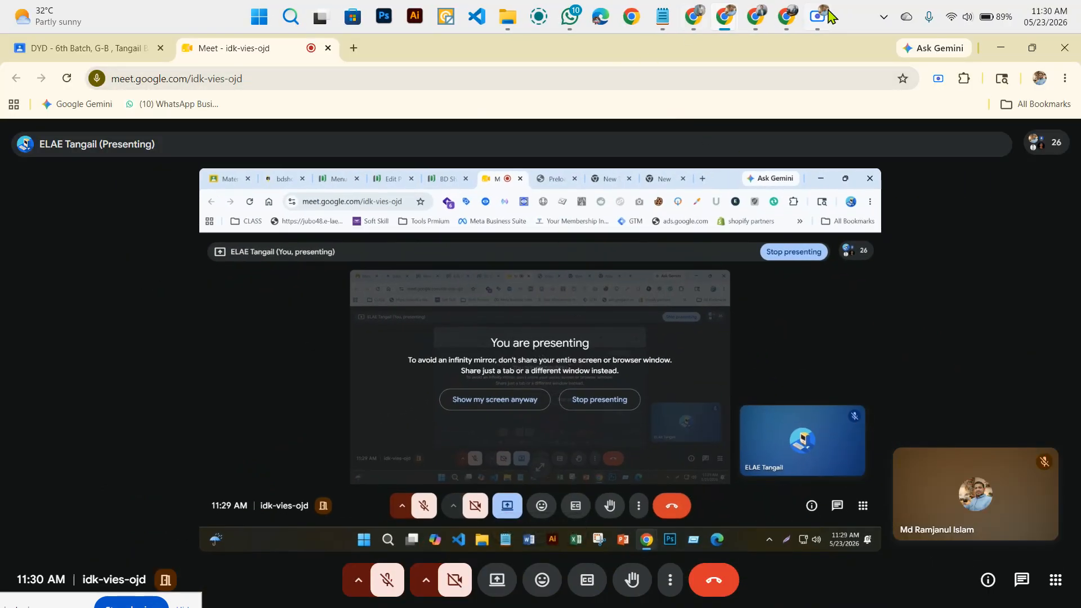
View the shared Meet presentation in full screen with the page zoom reduced to 25%.
{"action": "left_click", "coordinate": [824, 13]}
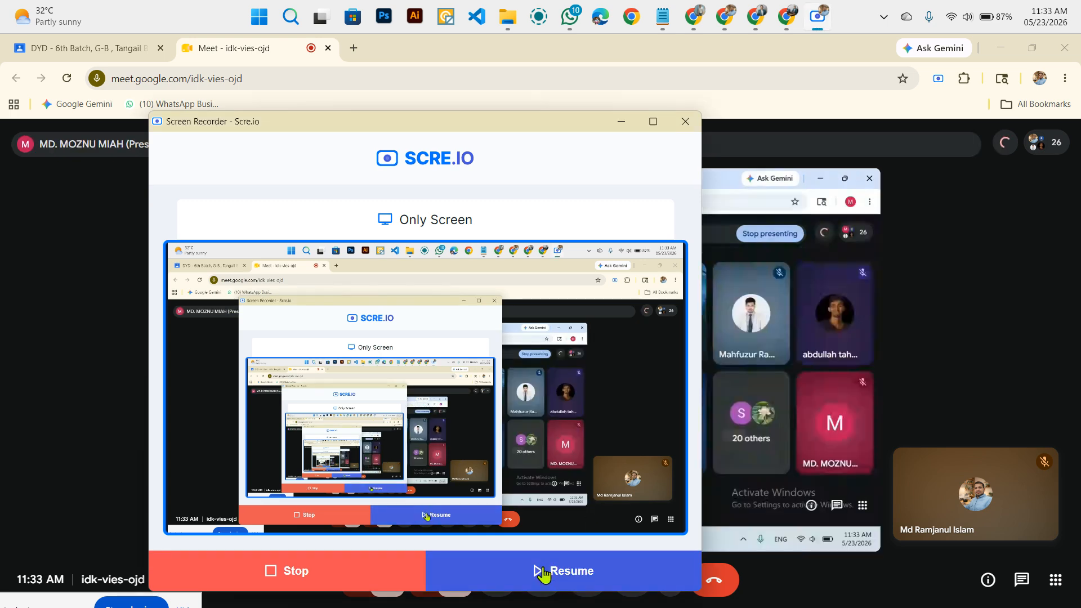
{"action": "left_click", "coordinate": [624, 554]}
{"action": "double_click", "coordinate": [969, 355]}
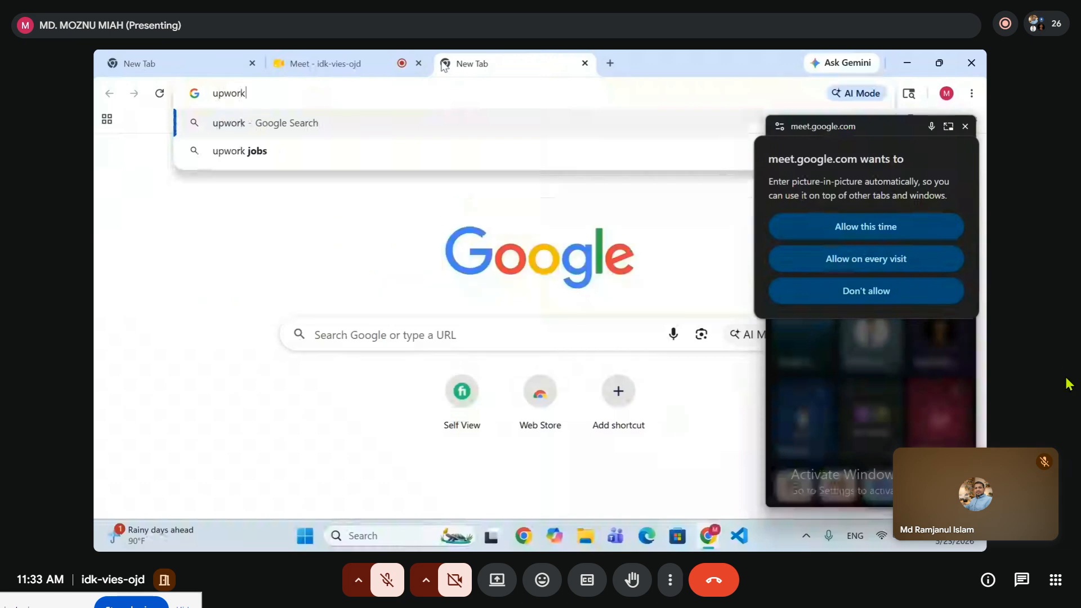
{"action": "key", "text": "ctrl+minus"}
{"action": "key", "text": "ctrl+minus"}
{"action": "key", "text": "ctrl+minus"}
{"action": "key", "text": "ctrl+minus"}
{"action": "key", "text": "ctrl+minus"}
{"action": "key", "text": "ctrl+minus"}
{"action": "key", "text": "ctrl+minus"}
{"action": "key", "text": "ctrl+0"}
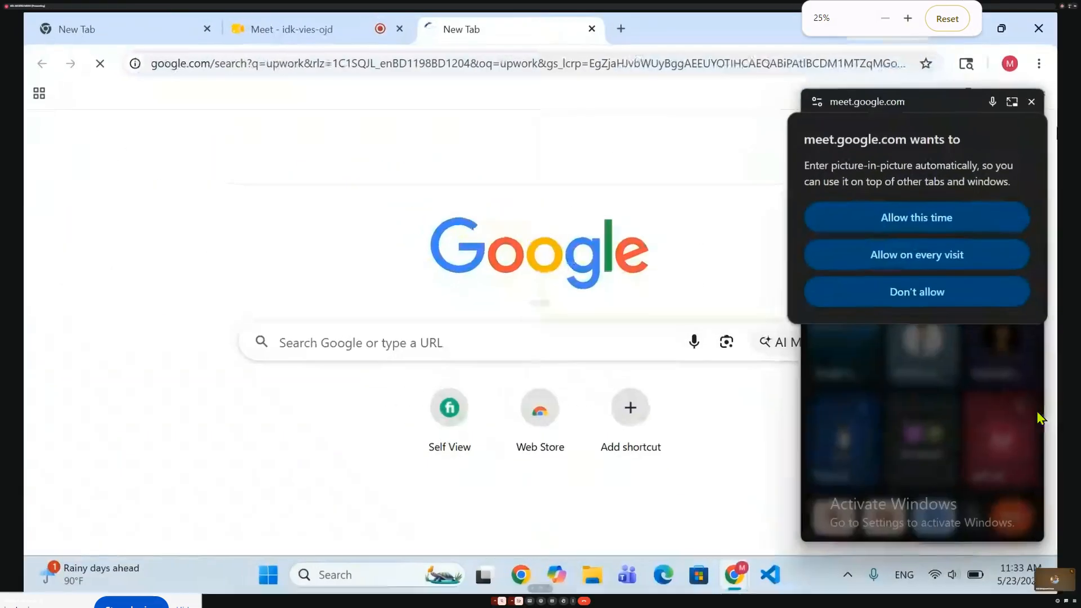
Dismiss the picture-in-picture prompt, open Upwork from the Google results and start signing up as a Freelancer.
{"action": "left_click", "coordinate": [1035, 103]}
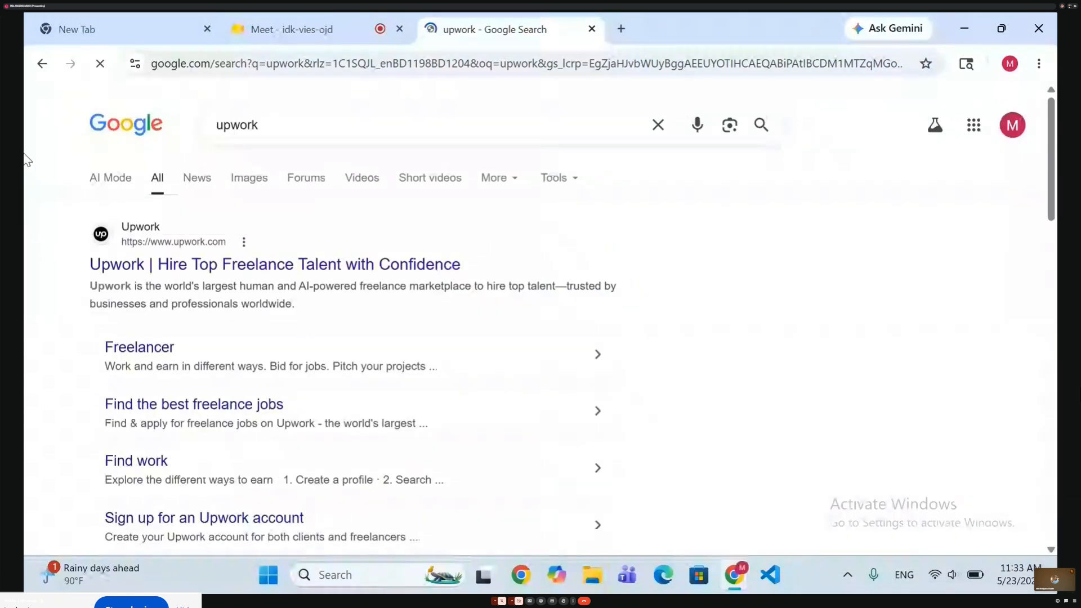
{"action": "left_click", "coordinate": [176, 266]}
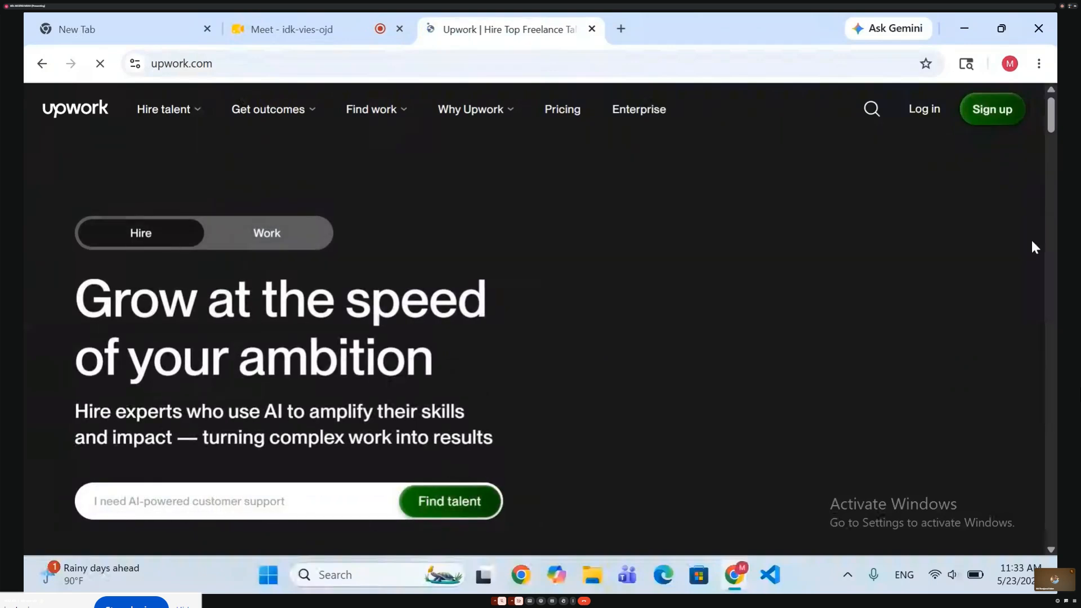
{"action": "left_click", "coordinate": [989, 113]}
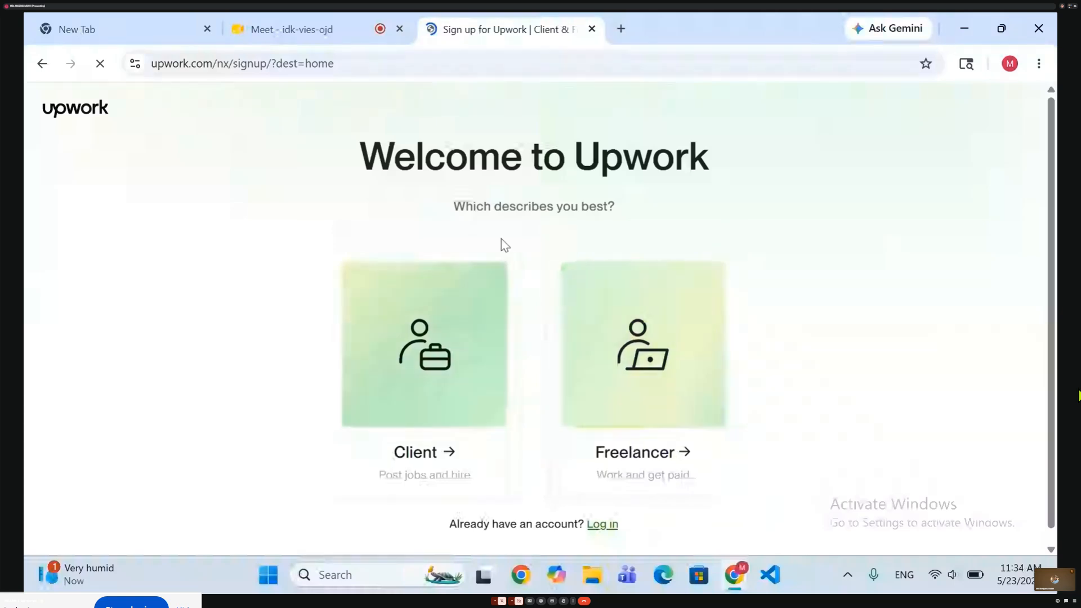
{"action": "left_click", "coordinate": [658, 430]}
{"action": "left_click", "coordinate": [659, 423]}
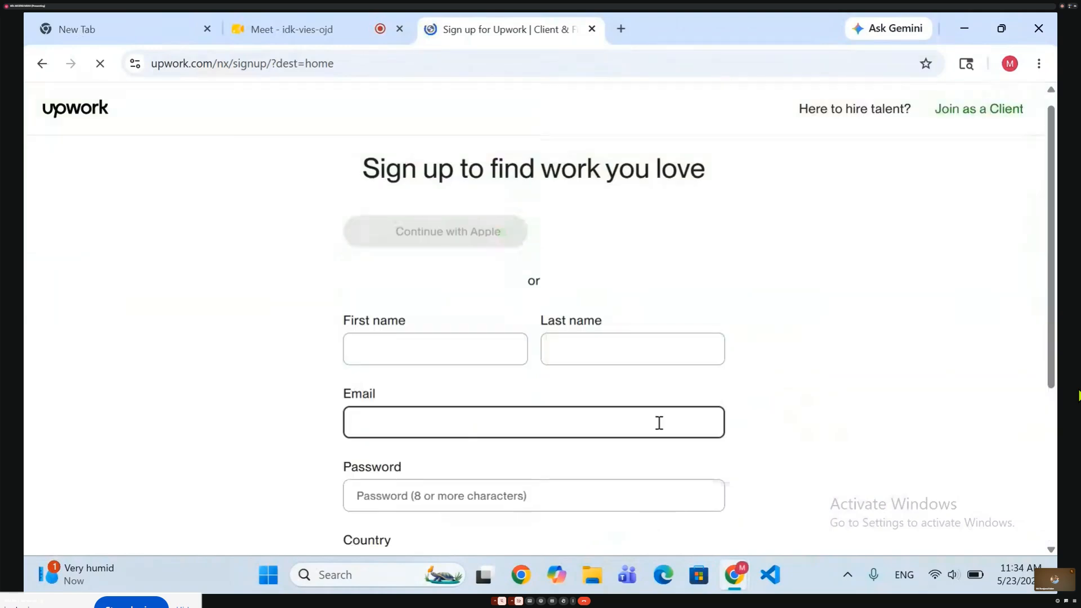
Fill in the name and email fields from the saved autofill profile and remove the period from the first name.
{"action": "left_click", "coordinate": [383, 351]}
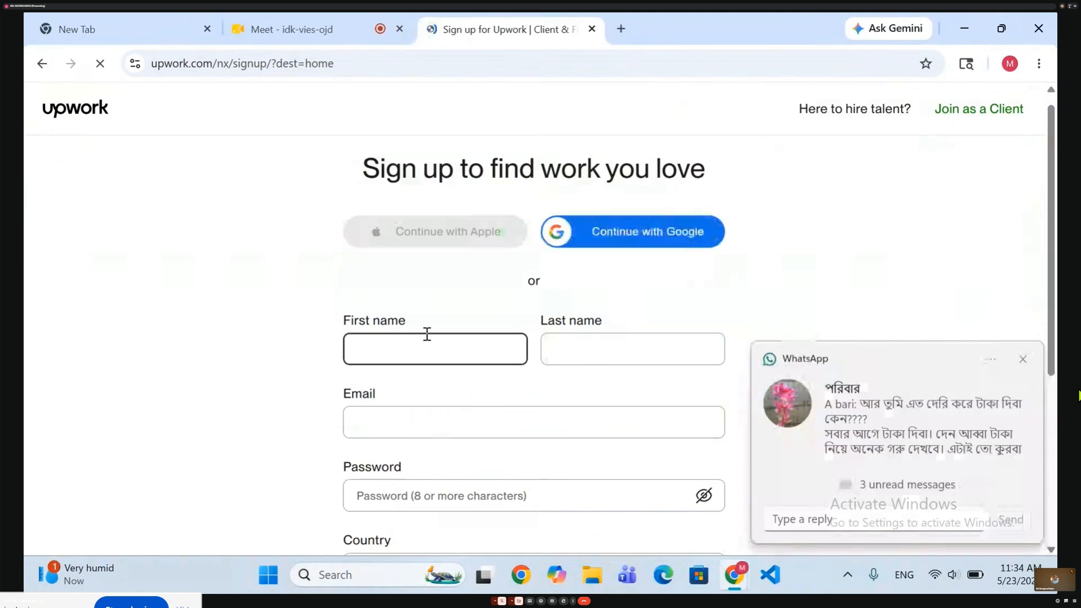
{"action": "left_click", "coordinate": [418, 356]}
{"action": "left_click", "coordinate": [450, 398]}
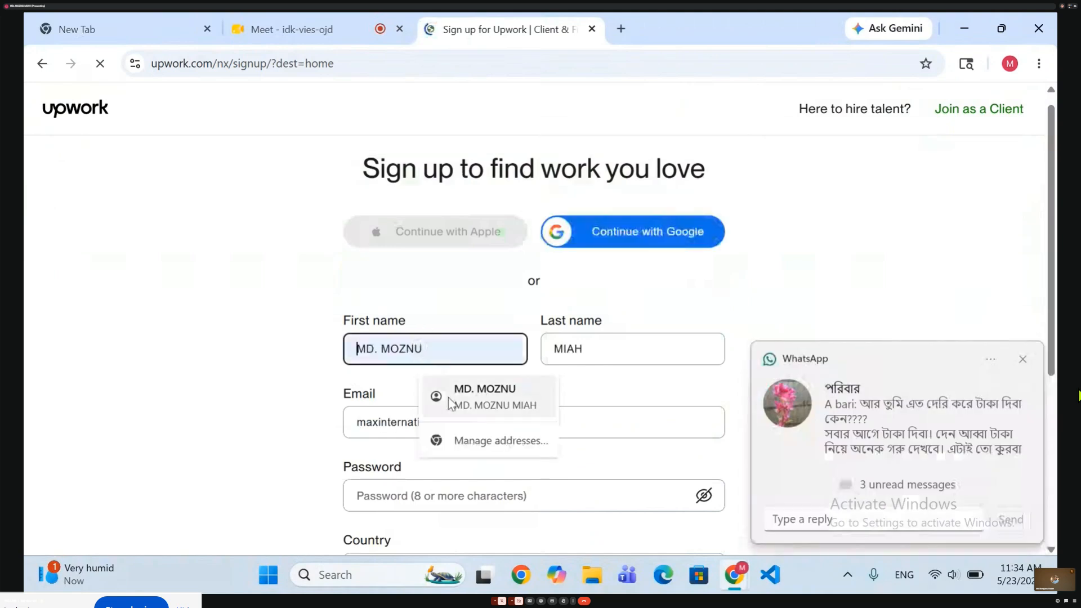
{"action": "left_click", "coordinate": [450, 399]}
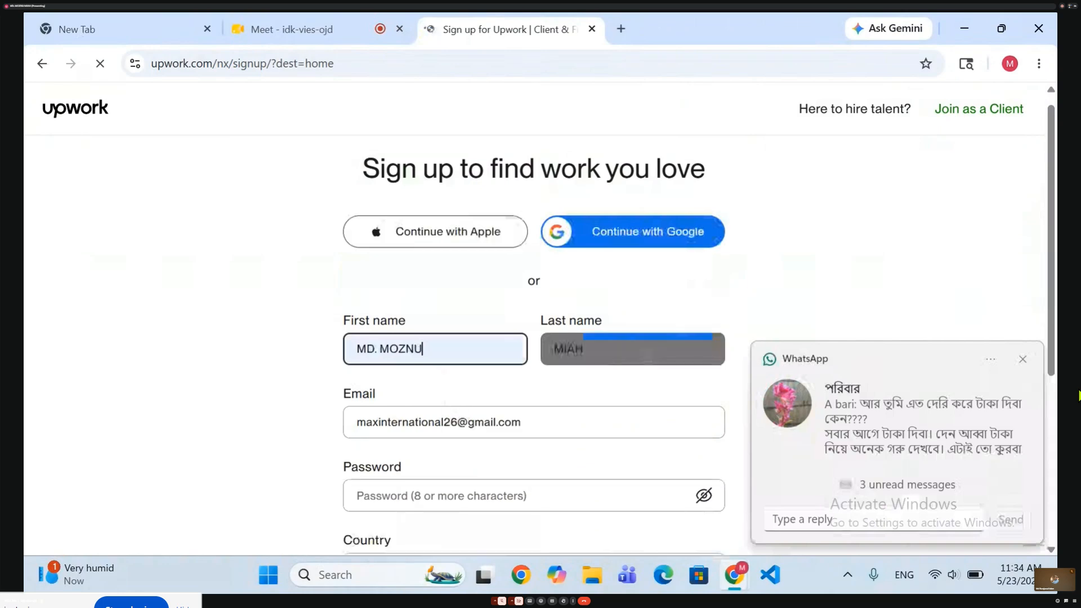
{"action": "left_click", "coordinate": [378, 352]}
{"action": "key", "text": "BackSpace"}
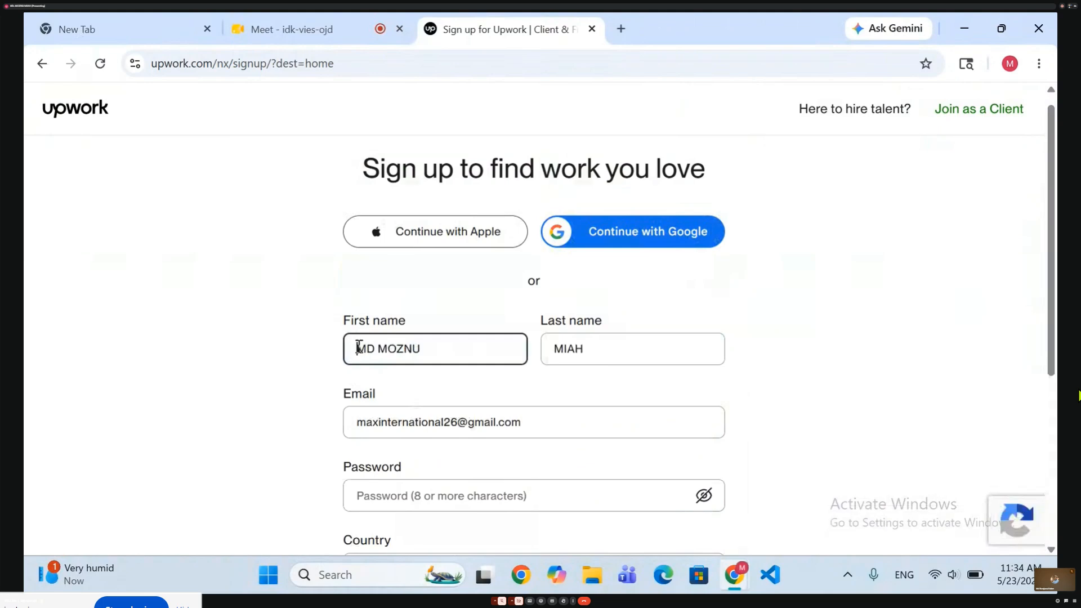
{"action": "left_click", "coordinate": [604, 347]}
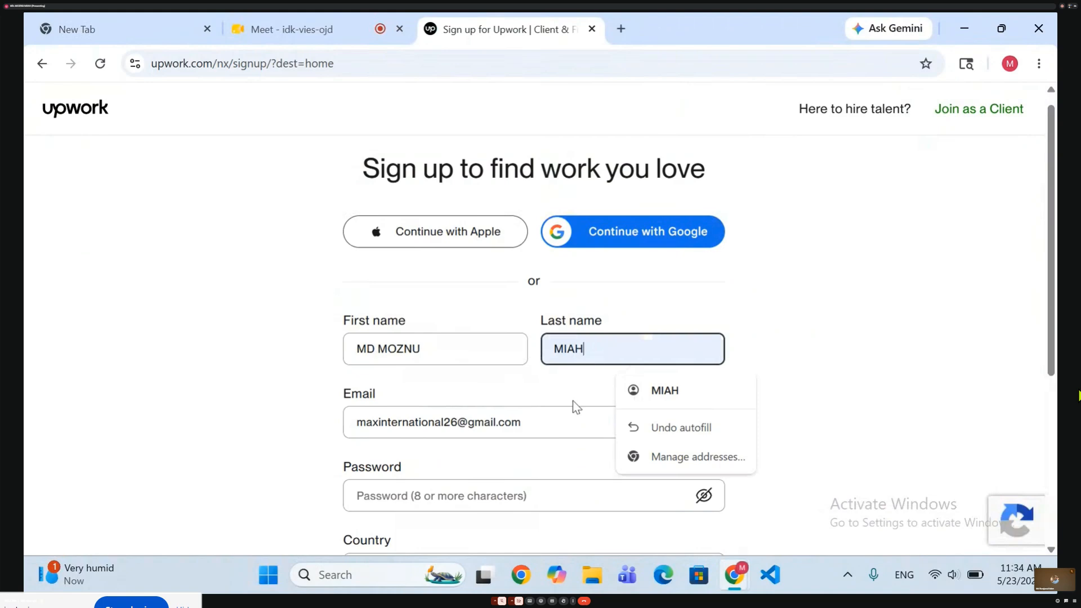
{"action": "left_click", "coordinate": [539, 425]}
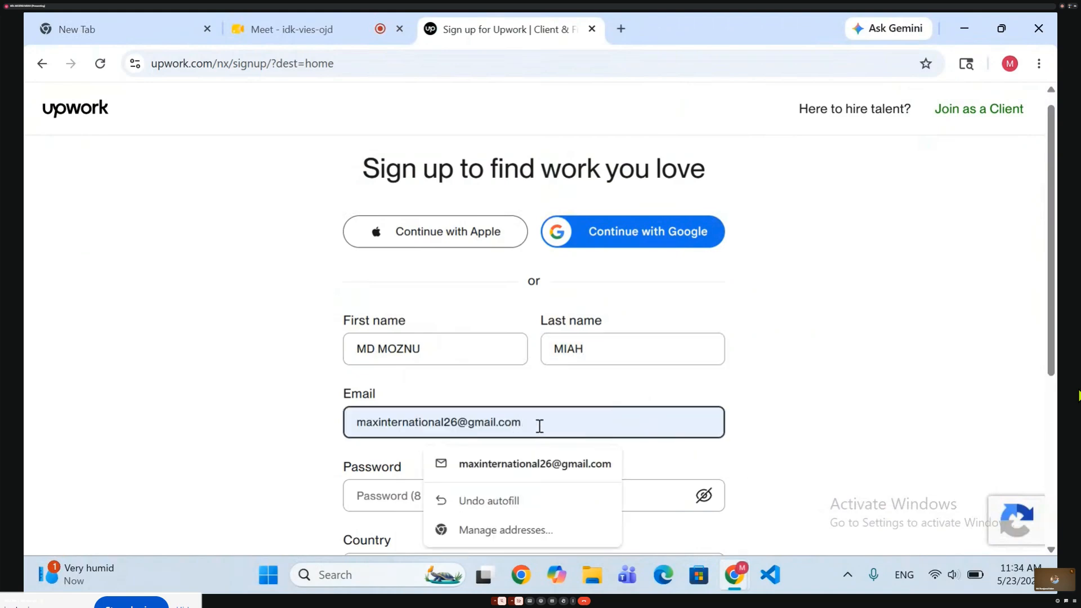
{"action": "left_click", "coordinate": [285, 337]}
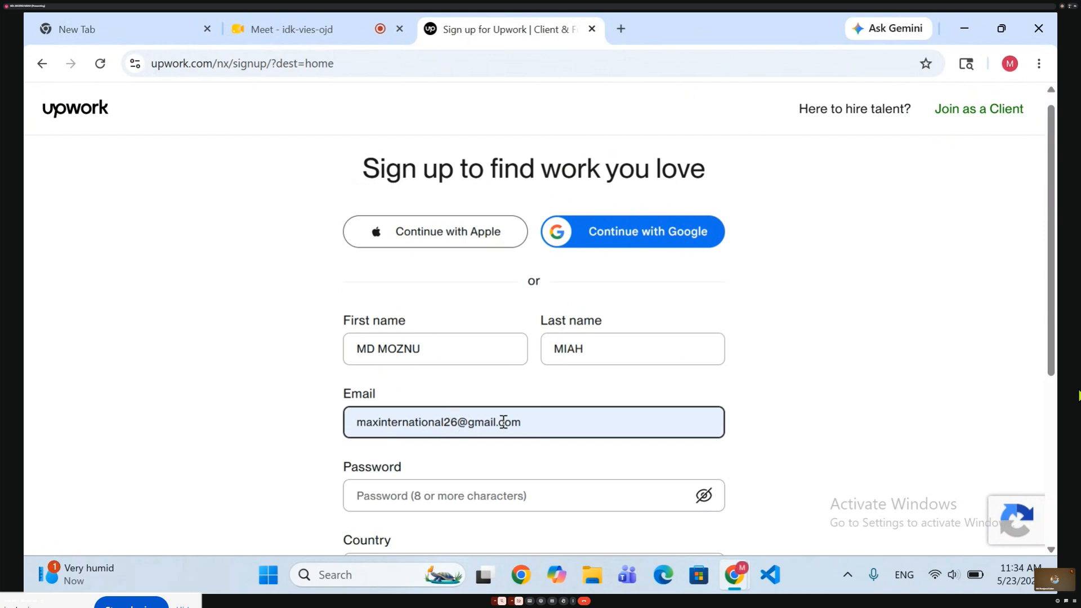
{"action": "left_click", "coordinate": [491, 340]}
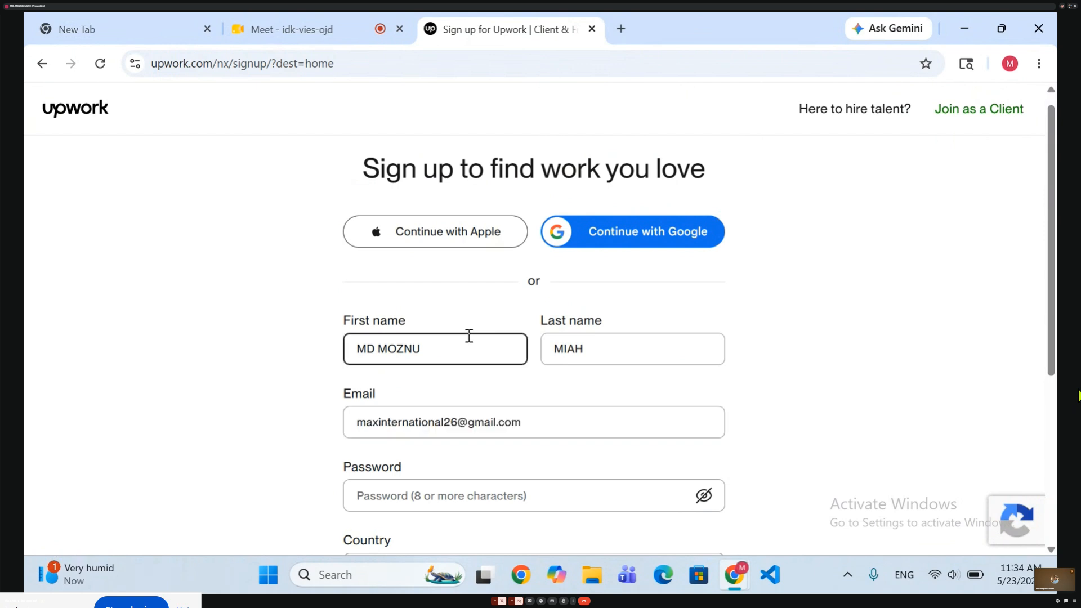
{"action": "left_click", "coordinate": [609, 355]}
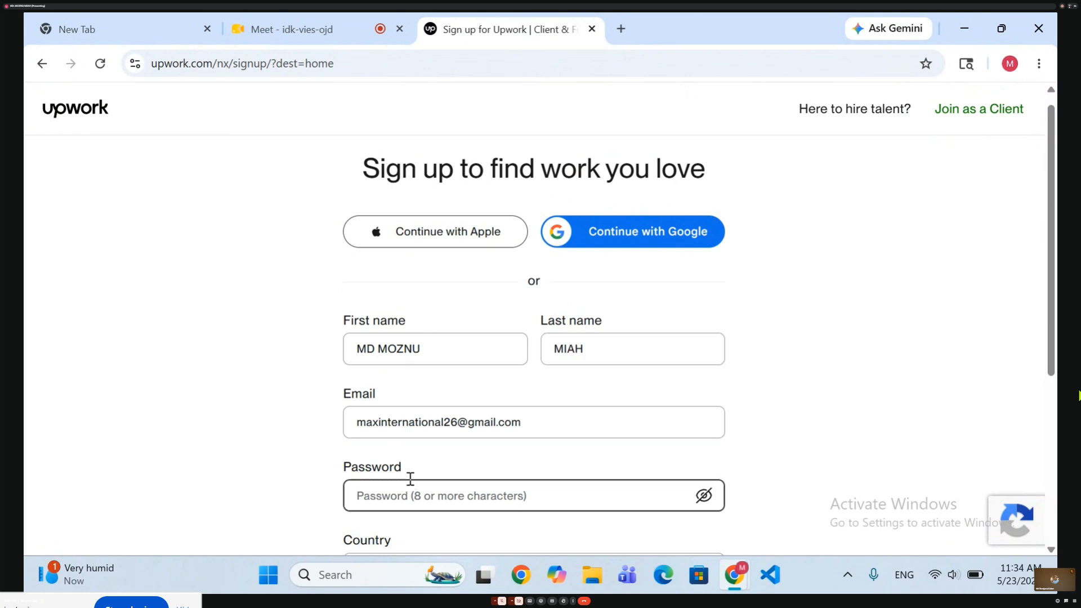
Enter the account password in the sign-up form and reveal it for checking.
{"action": "scroll", "coordinate": [441, 446], "scroll_direction": "down", "scroll_amount": 2}
{"action": "scroll", "coordinate": [441, 441], "scroll_direction": "down", "scroll_amount": 1}
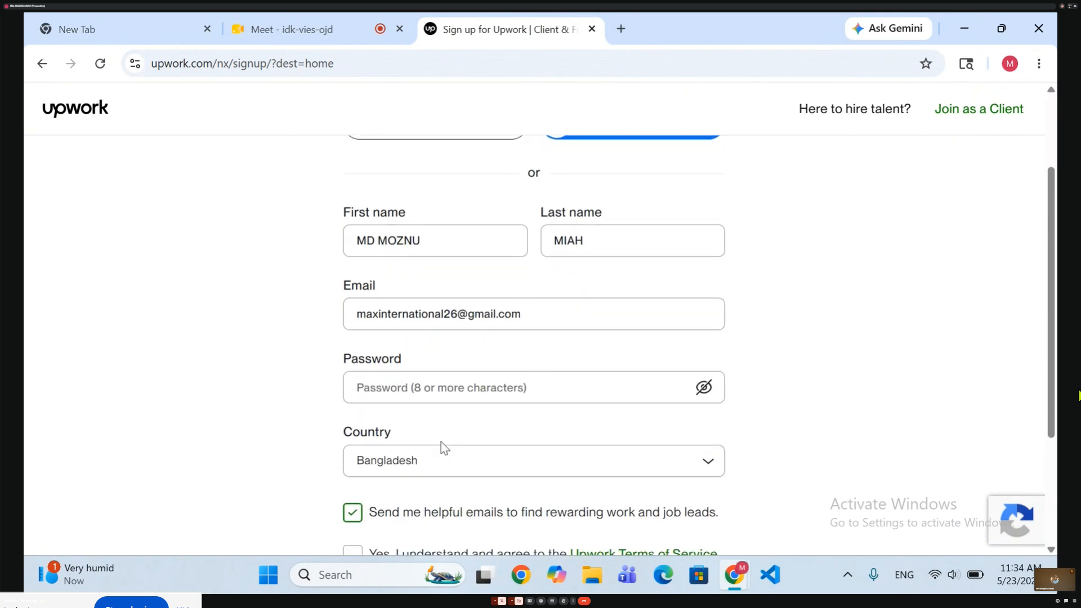
{"action": "left_click", "coordinate": [702, 390]}
{"action": "left_click", "coordinate": [600, 387]}
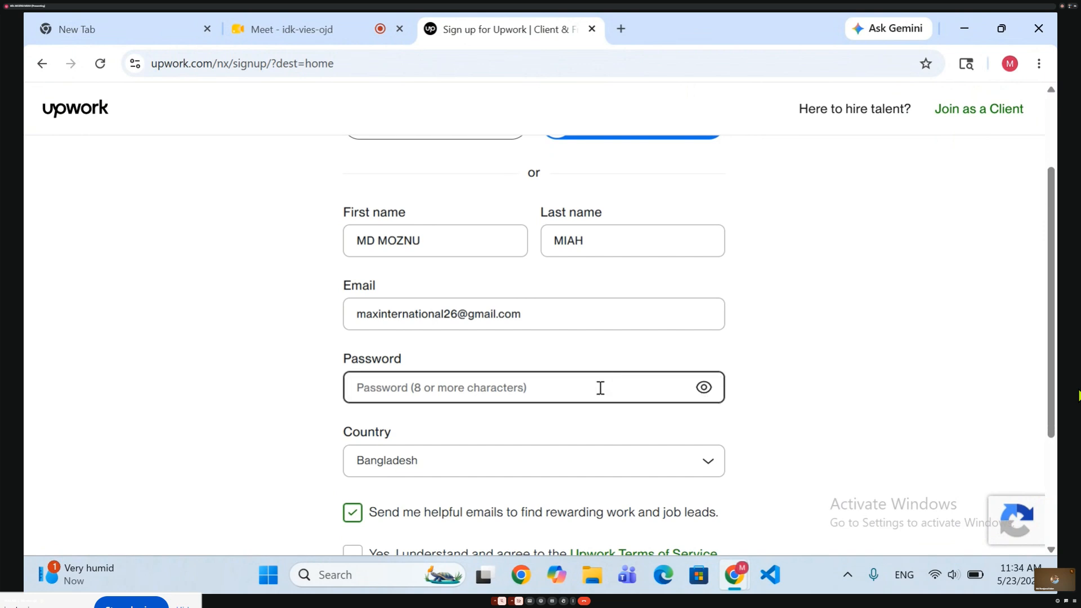
{"action": "left_click", "coordinate": [703, 388]}
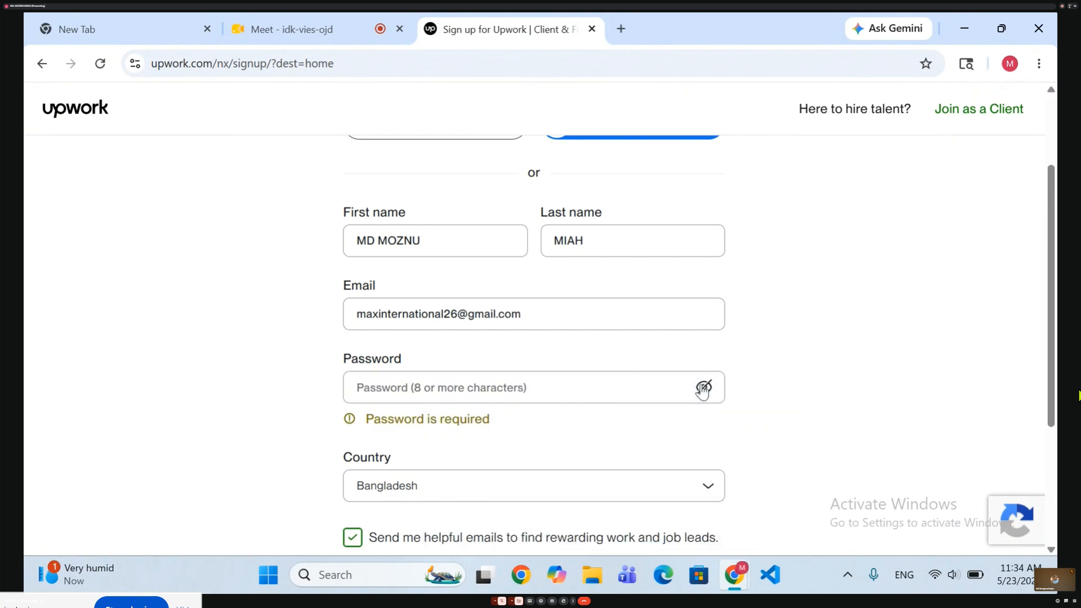
{"action": "left_click", "coordinate": [558, 392]}
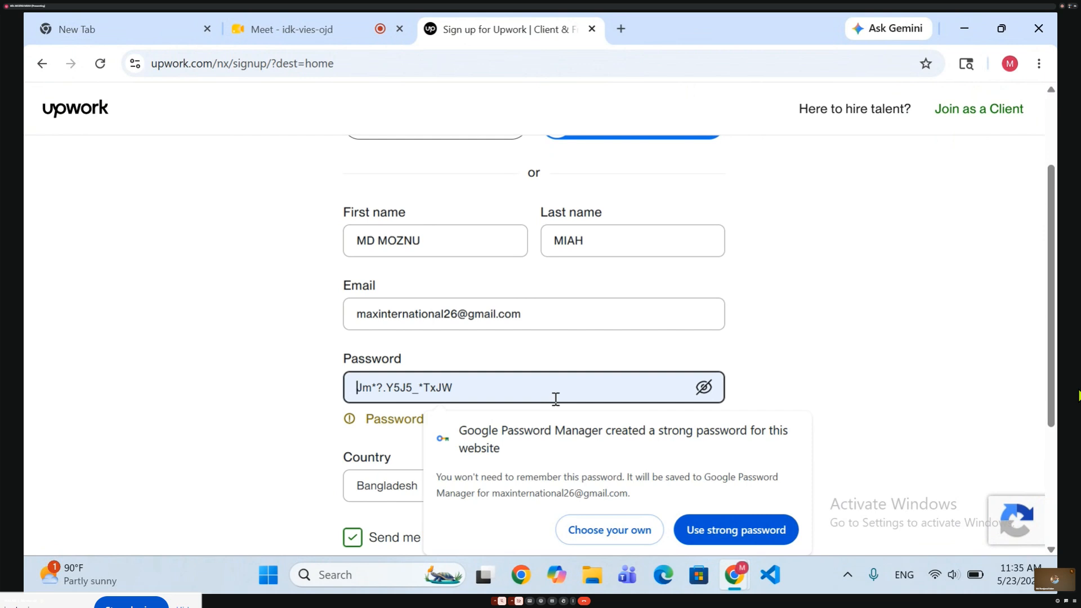
{"action": "type", "text": "••"}
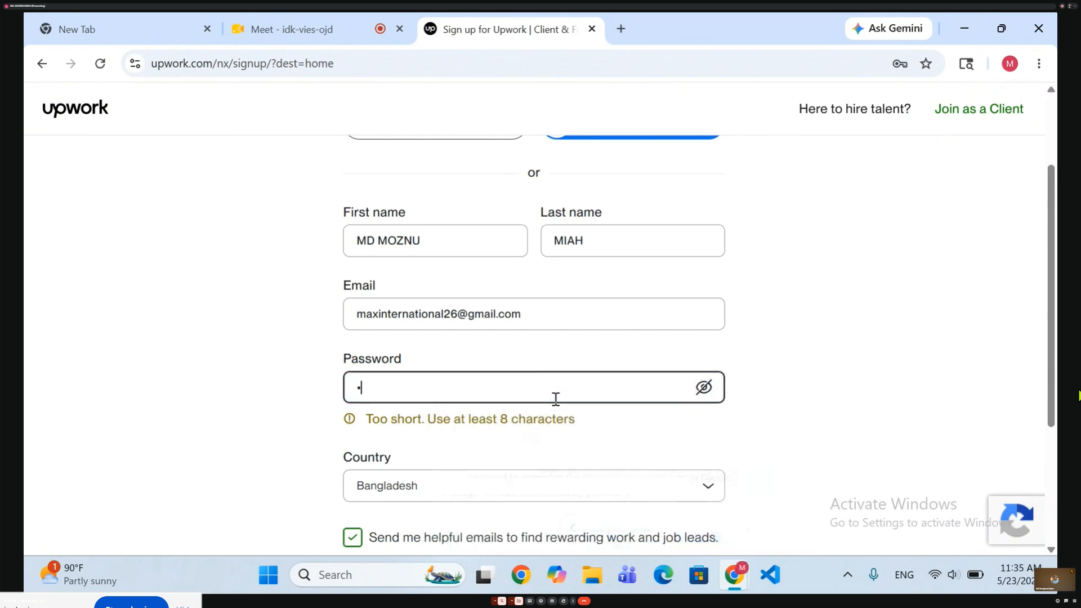
{"action": "type", "text": "•••"}
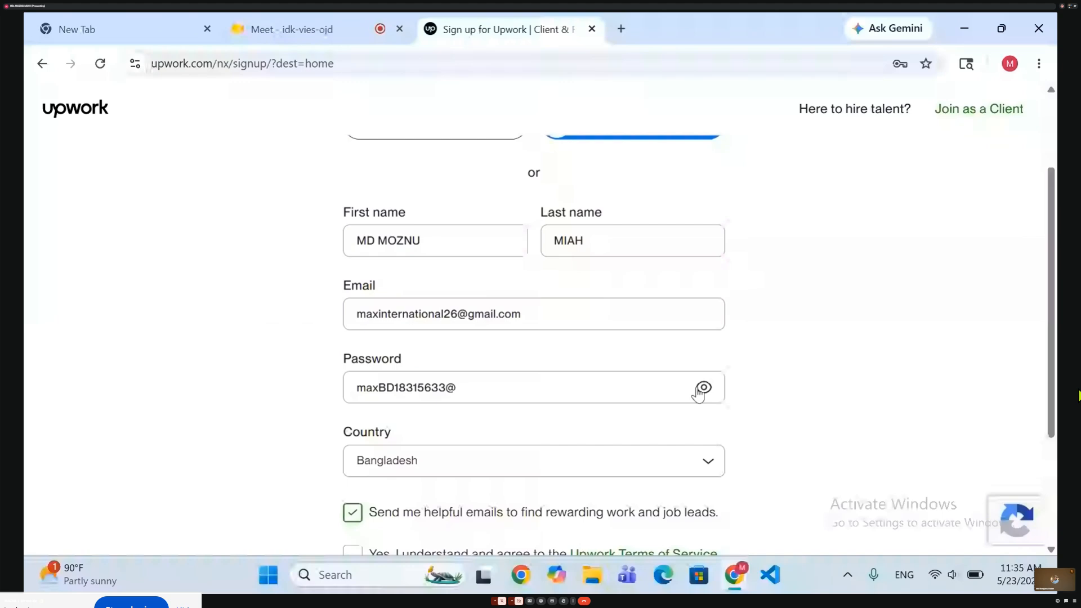
{"action": "left_click", "coordinate": [702, 389]}
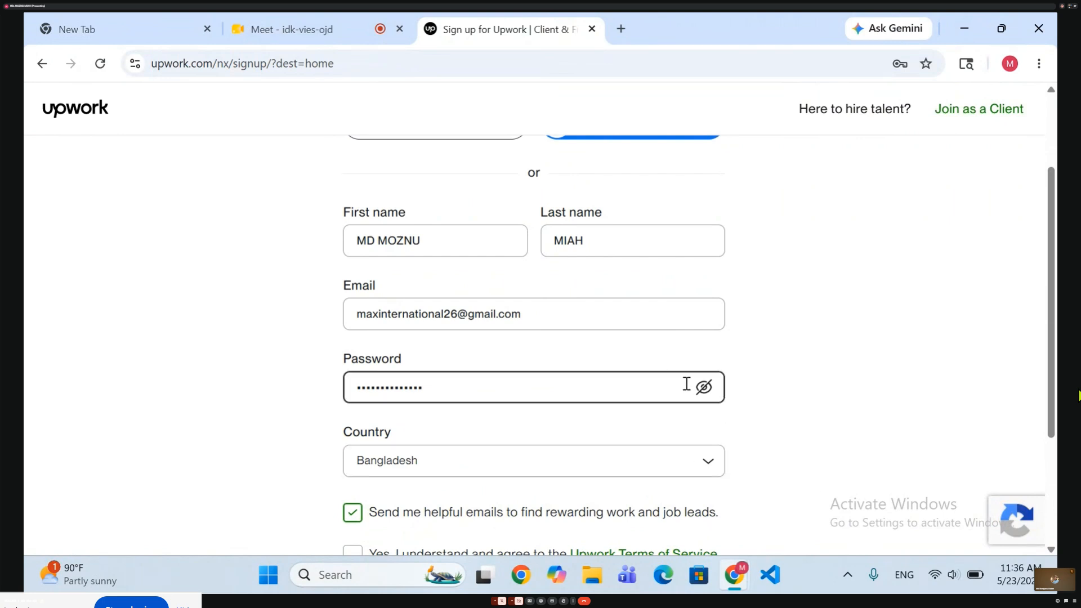
{"action": "left_click", "coordinate": [705, 387]}
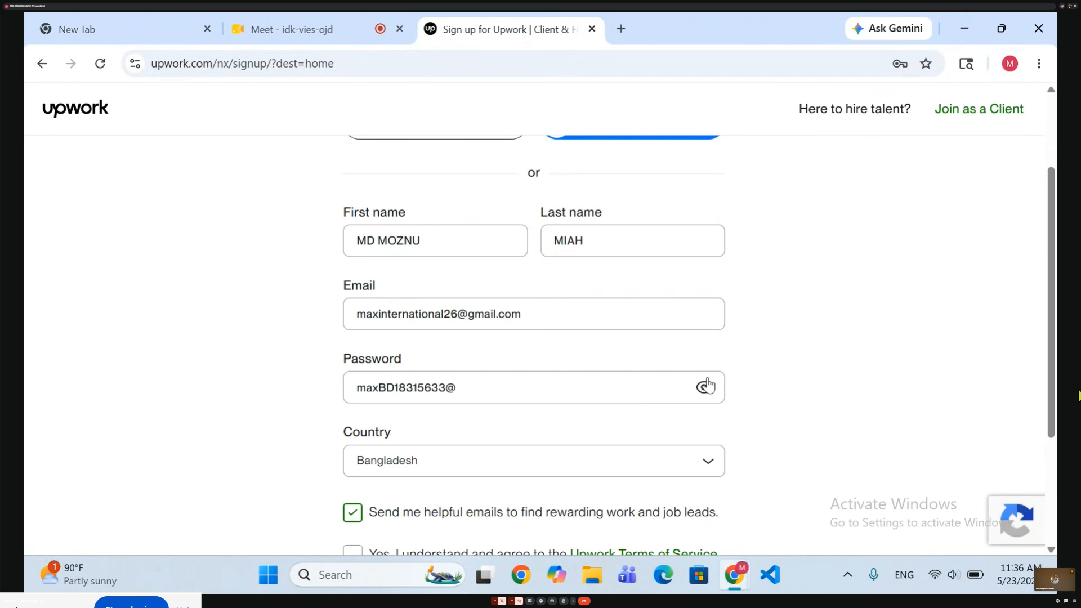
Clear the account password from the sign-up form.
{"action": "left_click", "coordinate": [466, 396]}
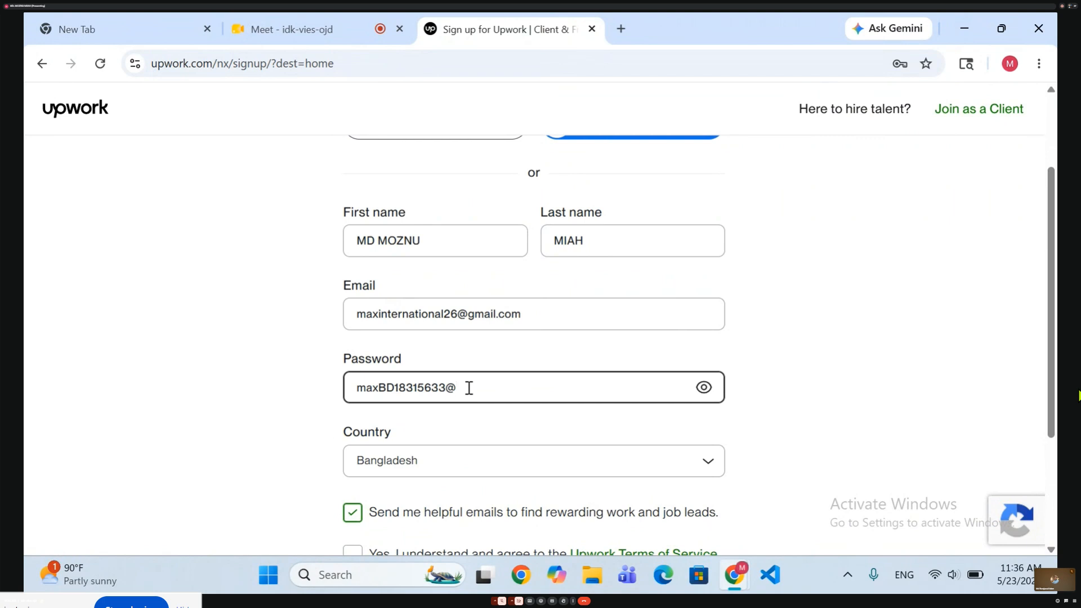
{"action": "key", "text": "BackSpace"}
{"action": "key", "text": "BackSpace"}
{"action": "key", "text": "BackSpace"}
{"action": "key", "text": "BackSpace"}
{"action": "key", "text": "BackSpace"}
{"action": "key", "text": "BackSpace"}
{"action": "key", "text": "BackSpace"}
{"action": "key", "text": "BackSpace"}
{"action": "key", "text": "BackSpace"}
{"action": "key", "text": "BackSpace"}
{"action": "key", "text": "BackSpace"}
{"action": "key", "text": "BackSpace"}
{"action": "key", "text": "BackSpace"}
{"action": "key", "text": "BackSpace"}
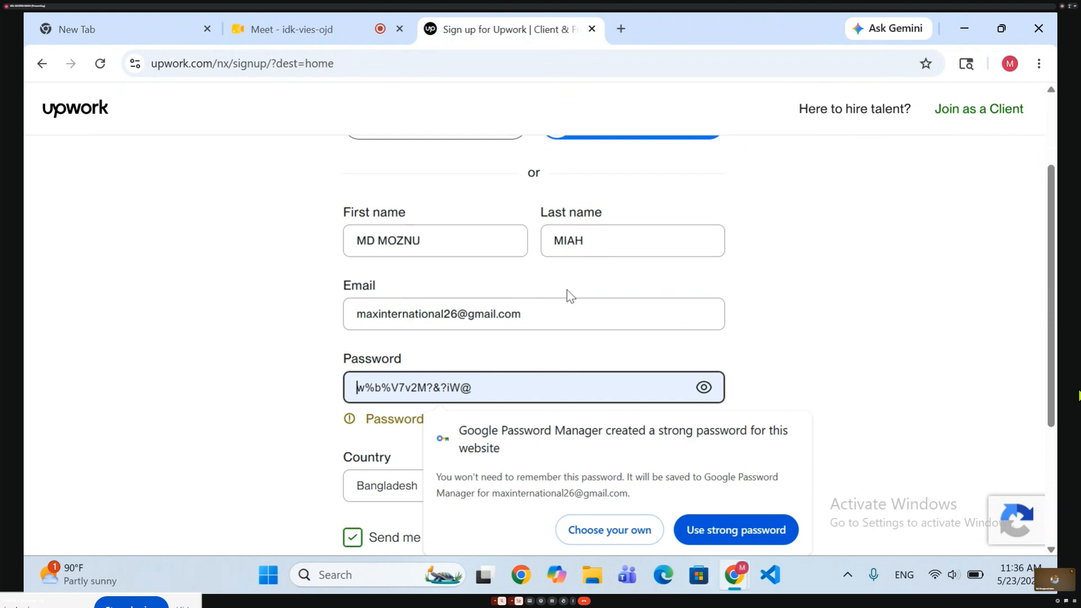
Return to the Meet call and stop sharing the screen.
{"action": "left_click", "coordinate": [262, 25]}
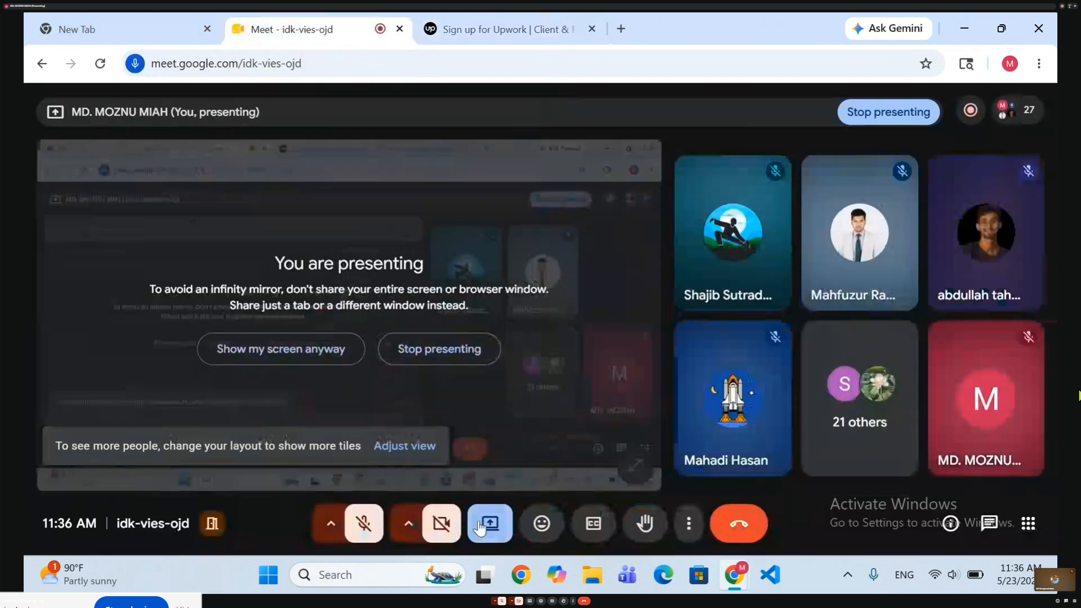
{"action": "left_click", "coordinate": [497, 530]}
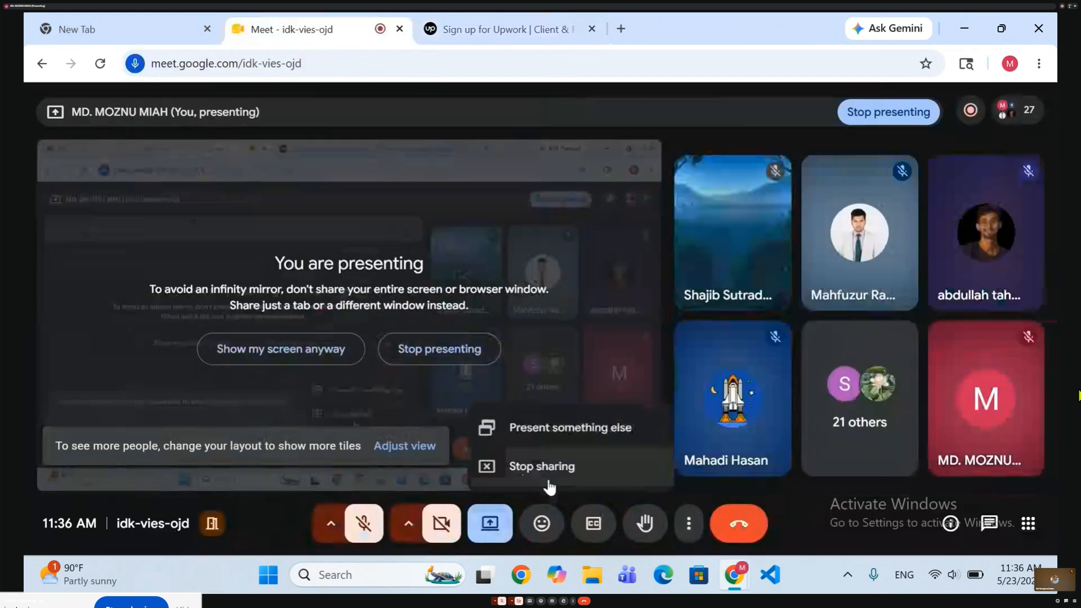
{"action": "left_click", "coordinate": [488, 467]}
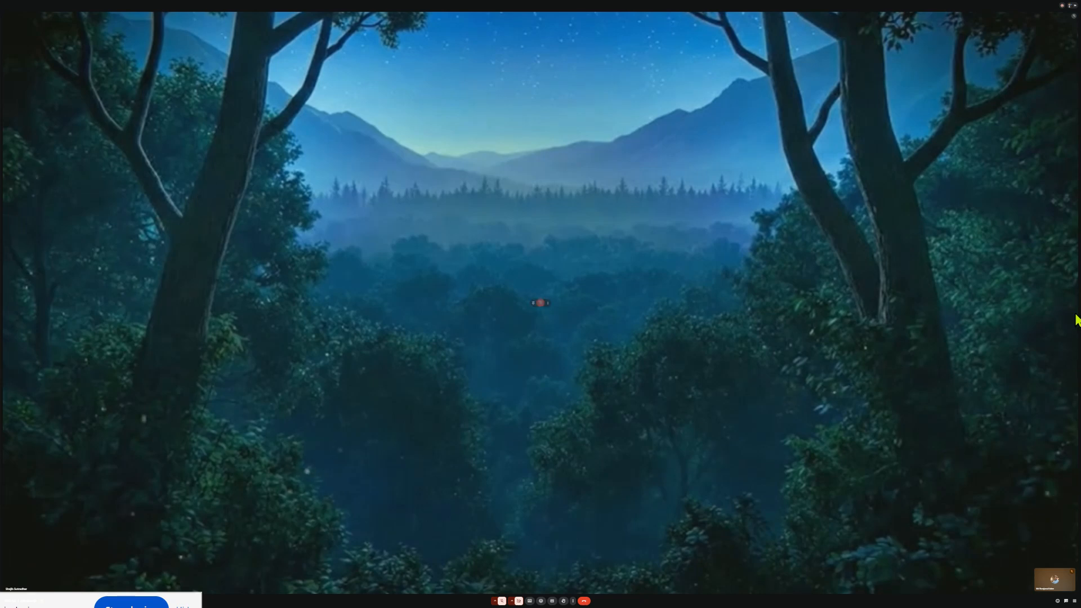
{"action": "key", "text": "Escape"}
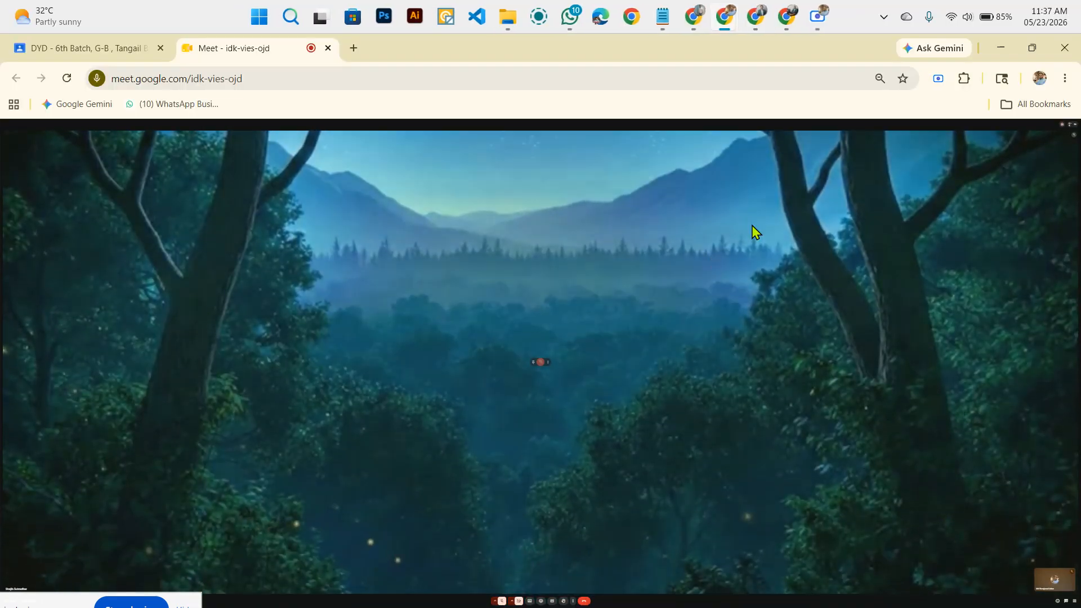
{"action": "left_click", "coordinate": [816, 17]}
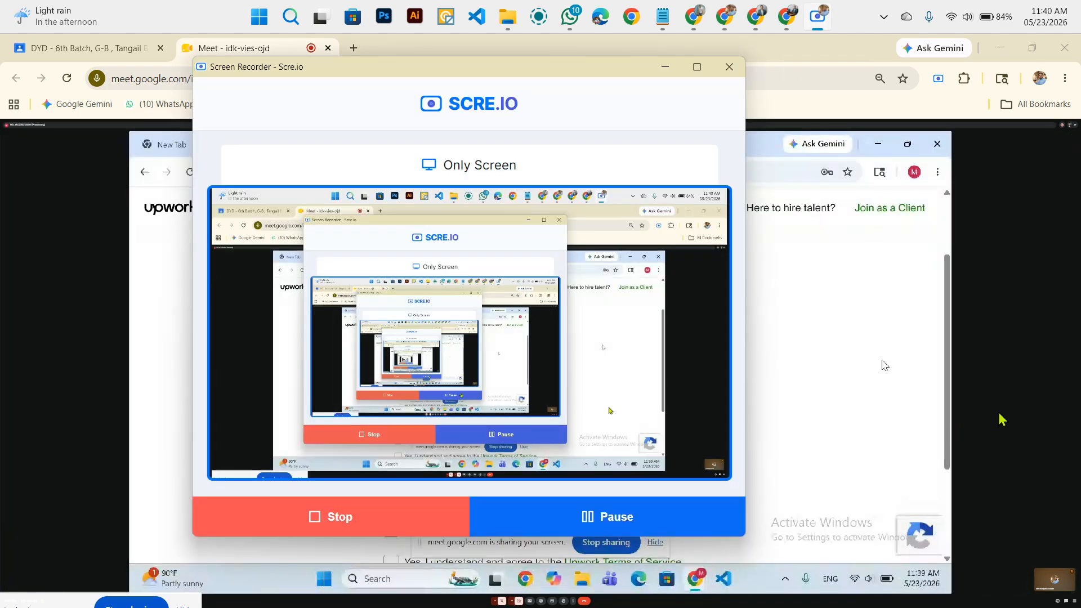
{"action": "left_click", "coordinate": [1061, 383]}
{"action": "key", "text": "F11"}
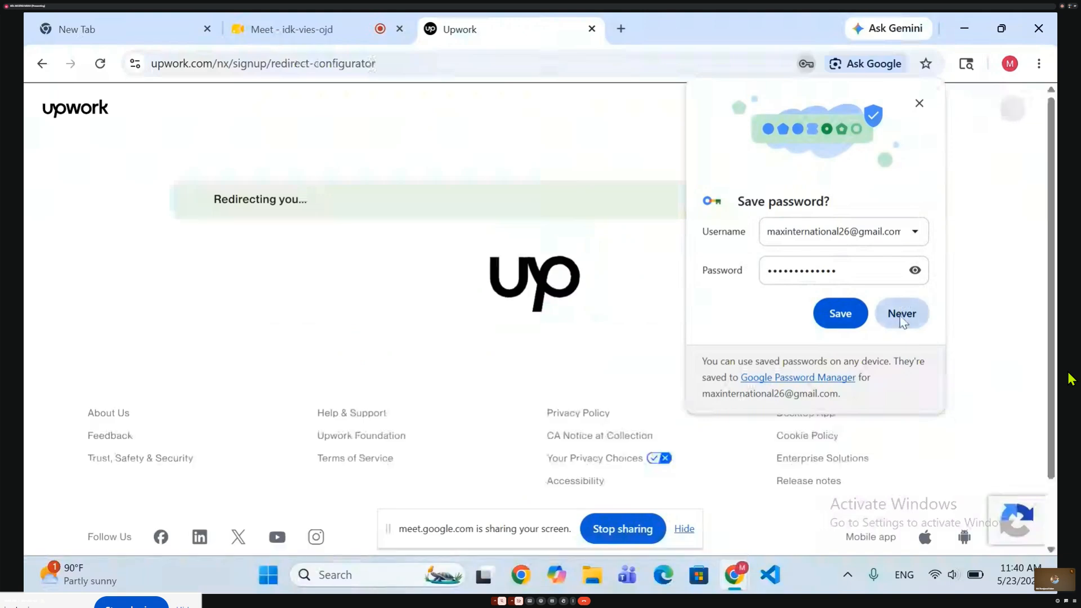
Save the Upwork login in the browser's password manager and go to the Gmail inbox from the verification page.
{"action": "left_click", "coordinate": [841, 318]}
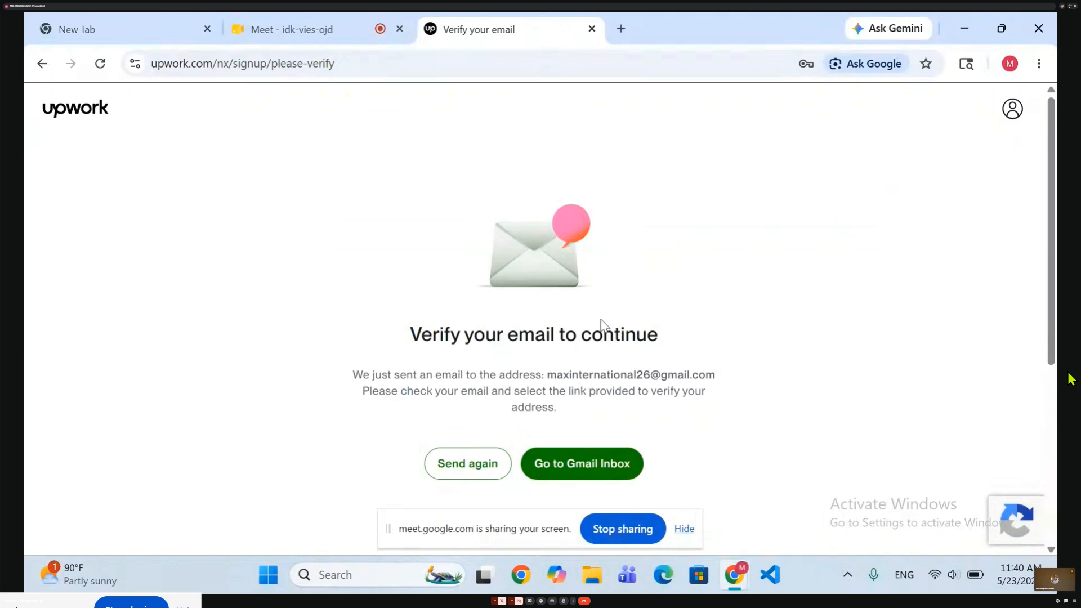
{"action": "left_click", "coordinate": [574, 463]}
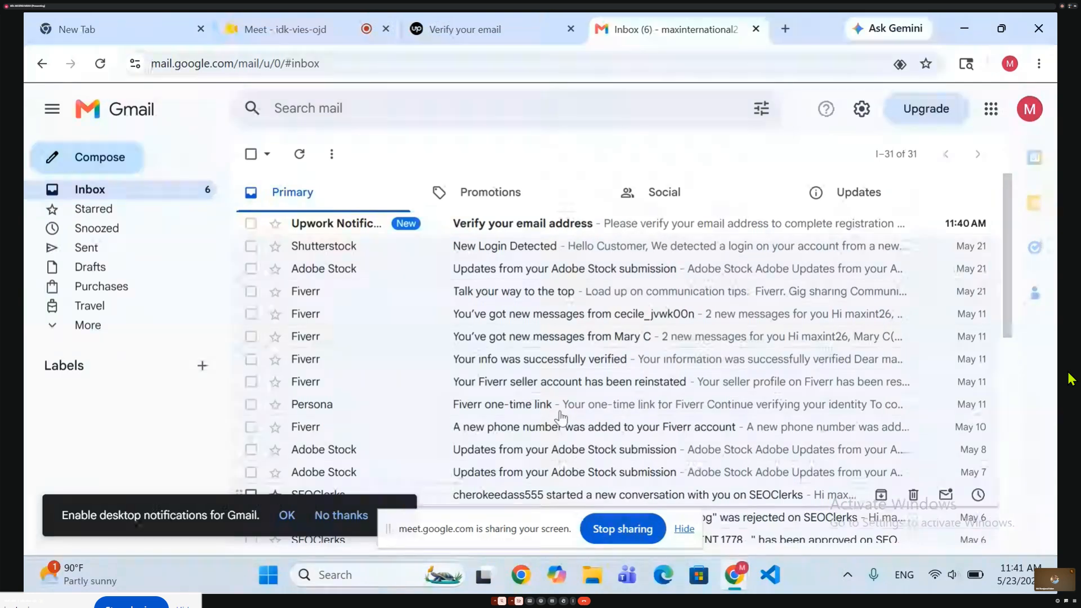
Open Upwork's verification email in the inbox, verify the email address and continue the Upwork login with the prefilled account email.
{"action": "left_click", "coordinate": [591, 224]}
{"action": "scroll", "coordinate": [633, 356], "scroll_direction": "down", "scroll_amount": 5}
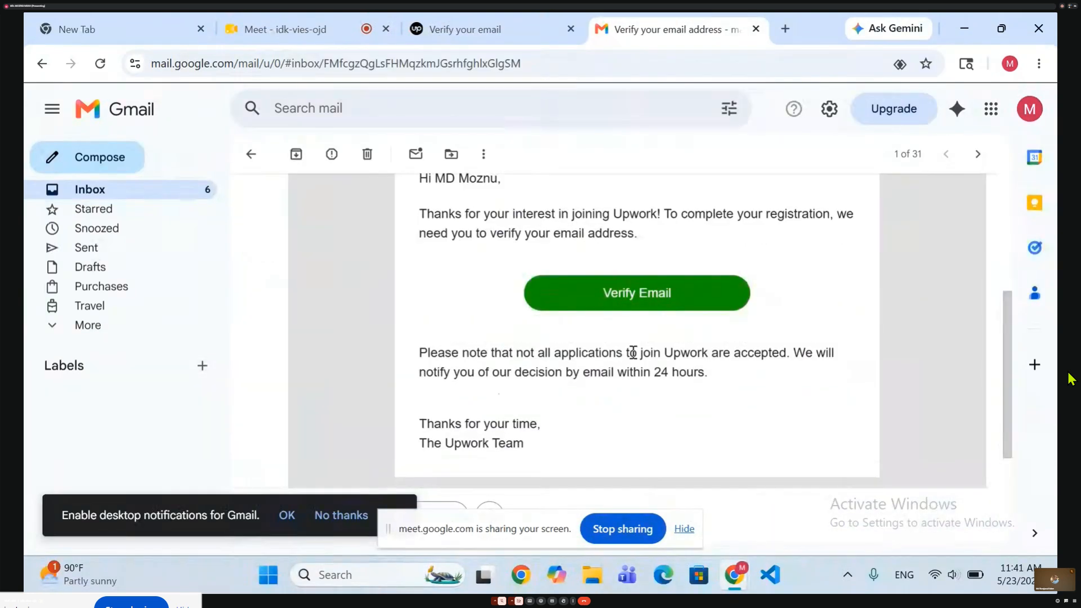
{"action": "left_click", "coordinate": [641, 284]}
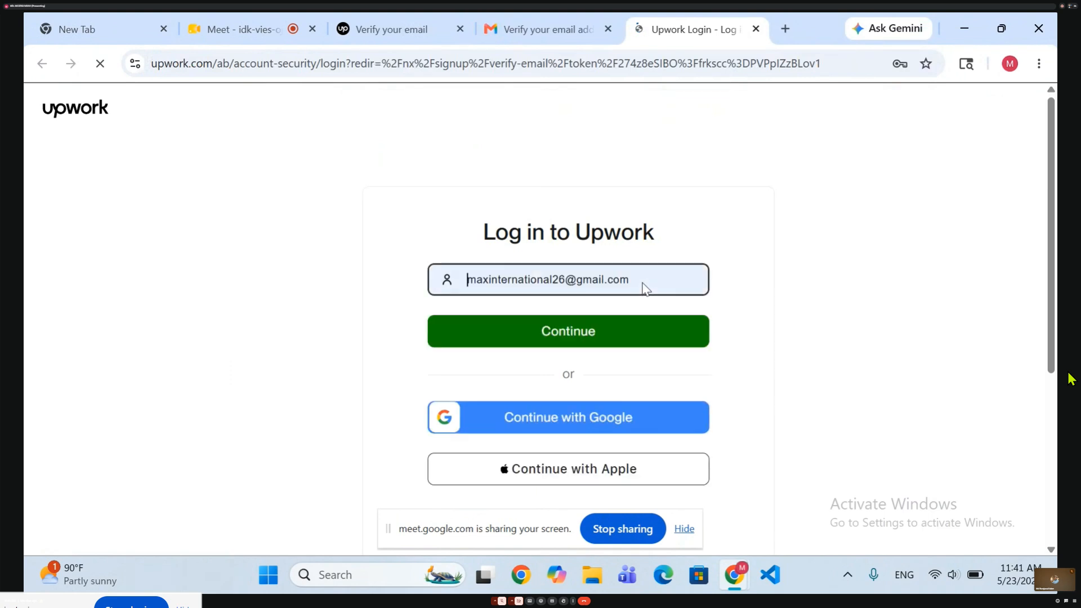
{"action": "left_click", "coordinate": [633, 331]}
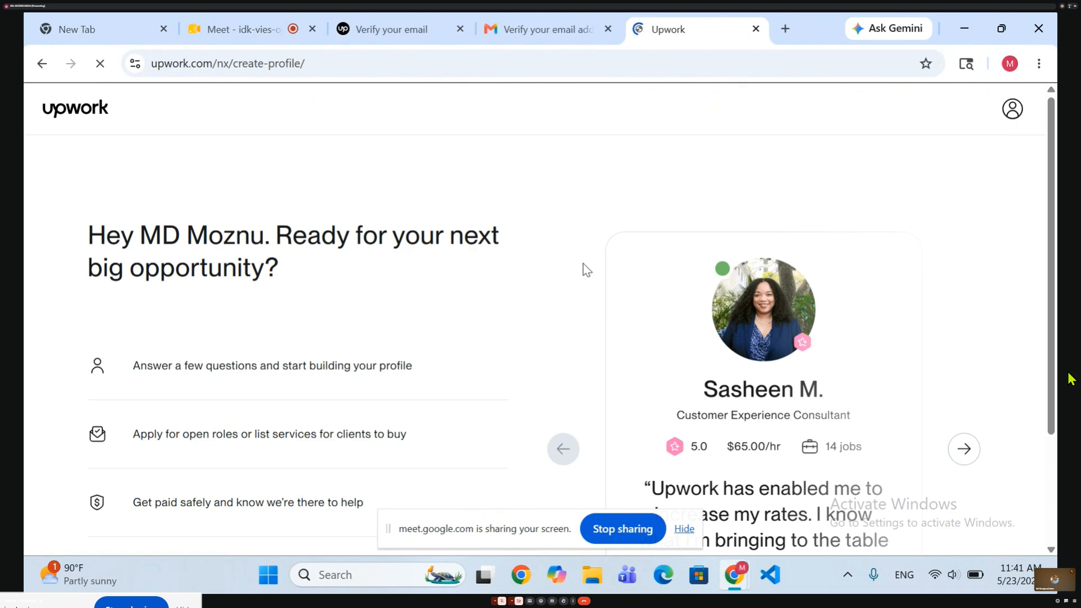
Start building the freelancer profile and answer the freelancing experience question with "I am an expert".
{"action": "scroll", "coordinate": [585, 270], "scroll_direction": "down", "scroll_amount": 2}
{"action": "scroll", "coordinate": [585, 270], "scroll_direction": "down", "scroll_amount": 1}
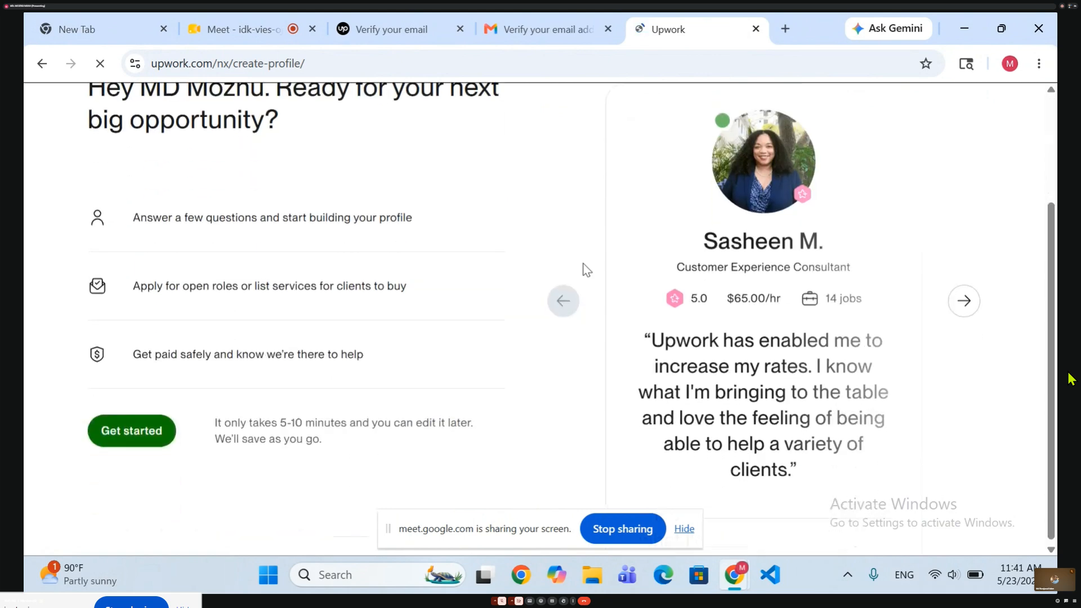
{"action": "left_click", "coordinate": [107, 433]}
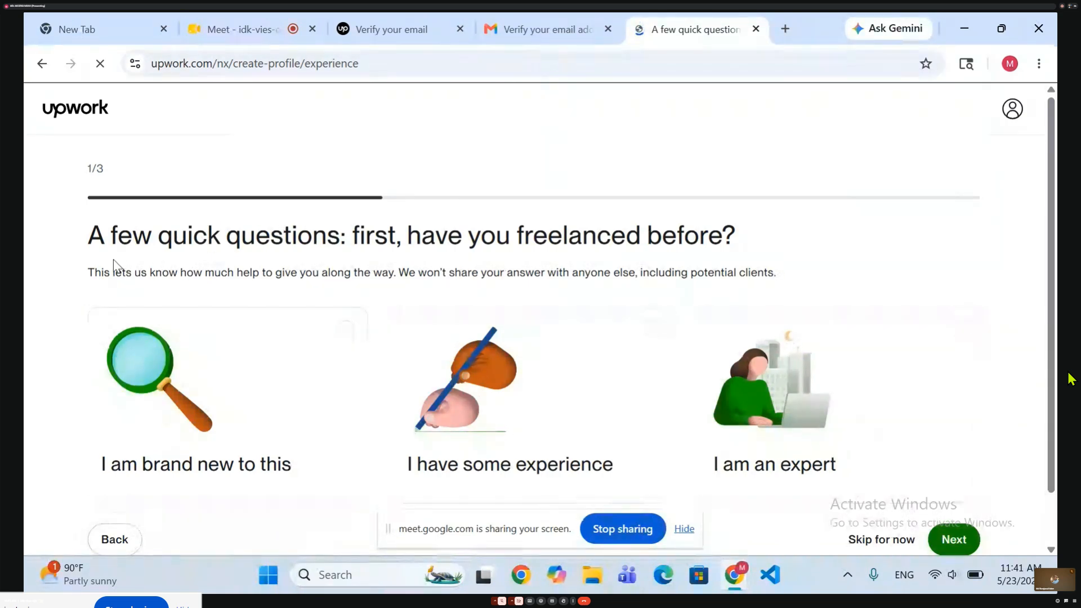
{"action": "scroll", "coordinate": [321, 299], "scroll_direction": "down", "scroll_amount": 1}
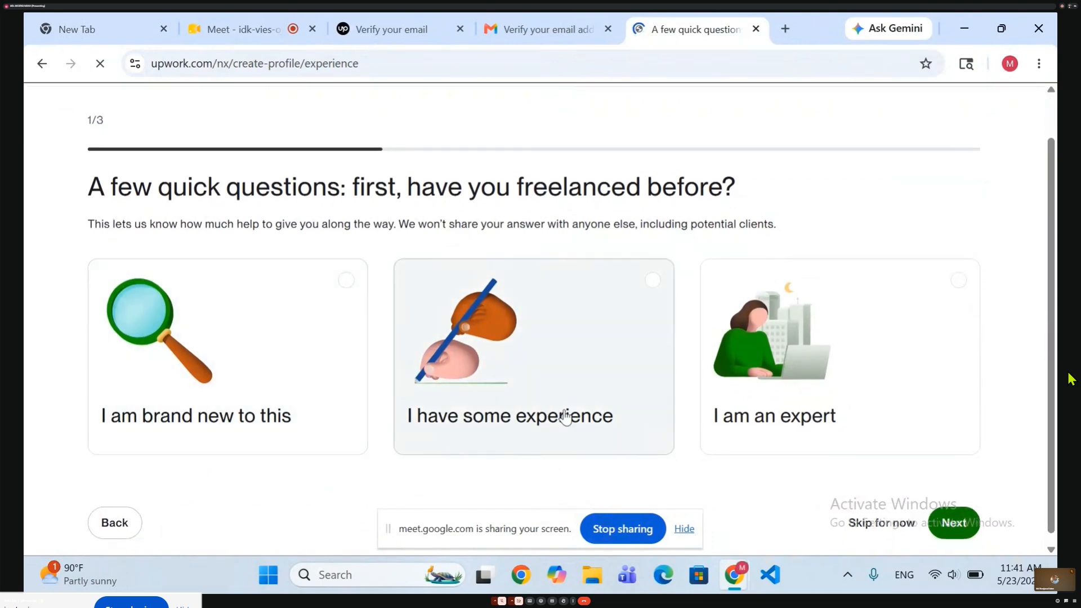
{"action": "left_click", "coordinate": [781, 343]}
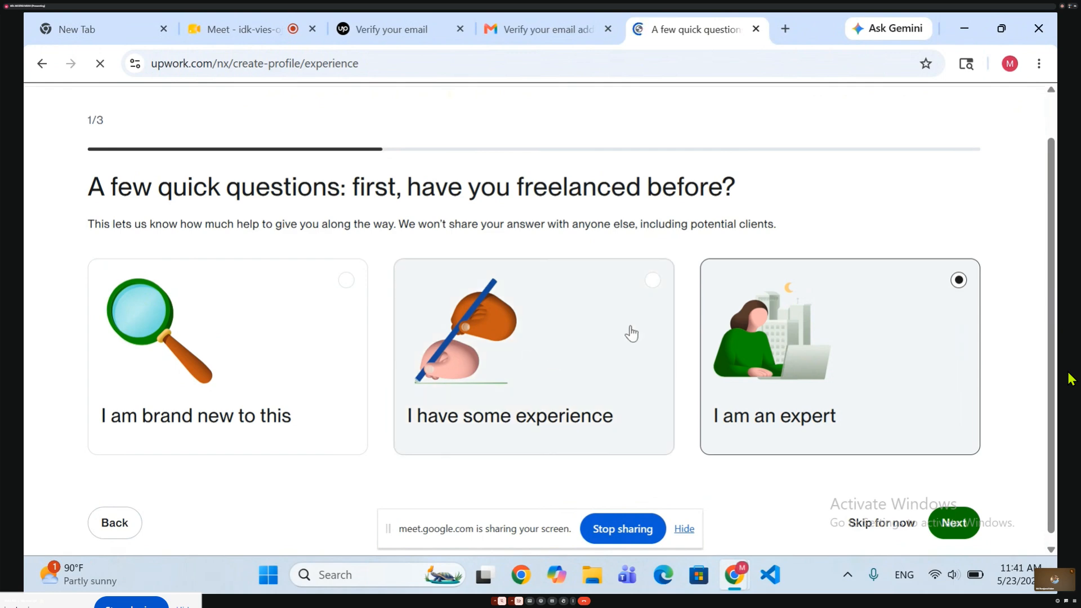
{"action": "scroll", "coordinate": [564, 296], "scroll_direction": "down", "scroll_amount": 1}
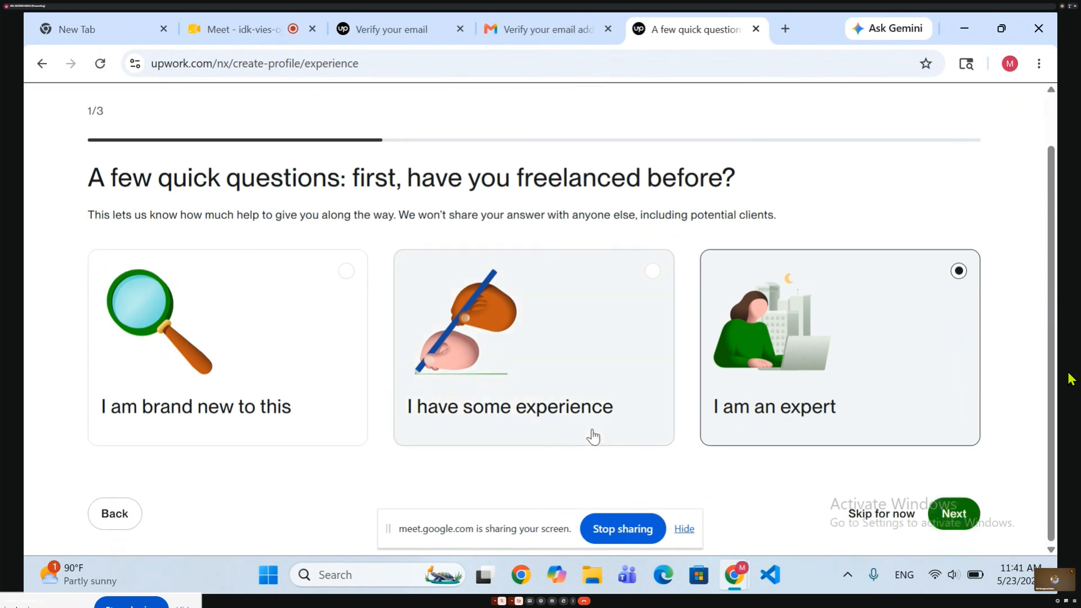
{"action": "left_click", "coordinate": [951, 512]}
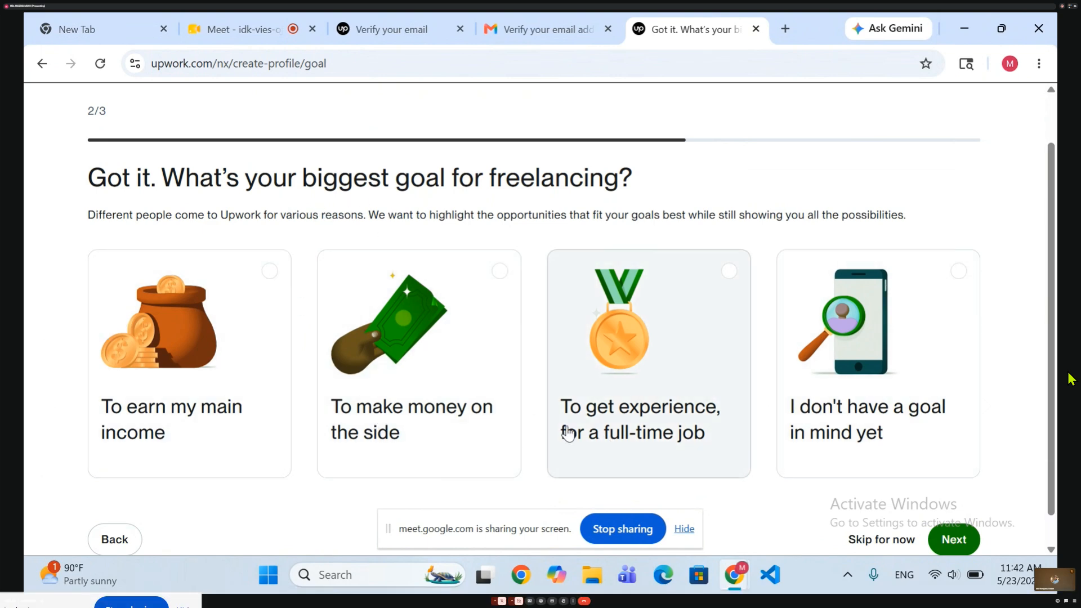
Set the biggest freelancing goal to "To earn my main income" and continue to the next question.
{"action": "left_click", "coordinate": [165, 353]}
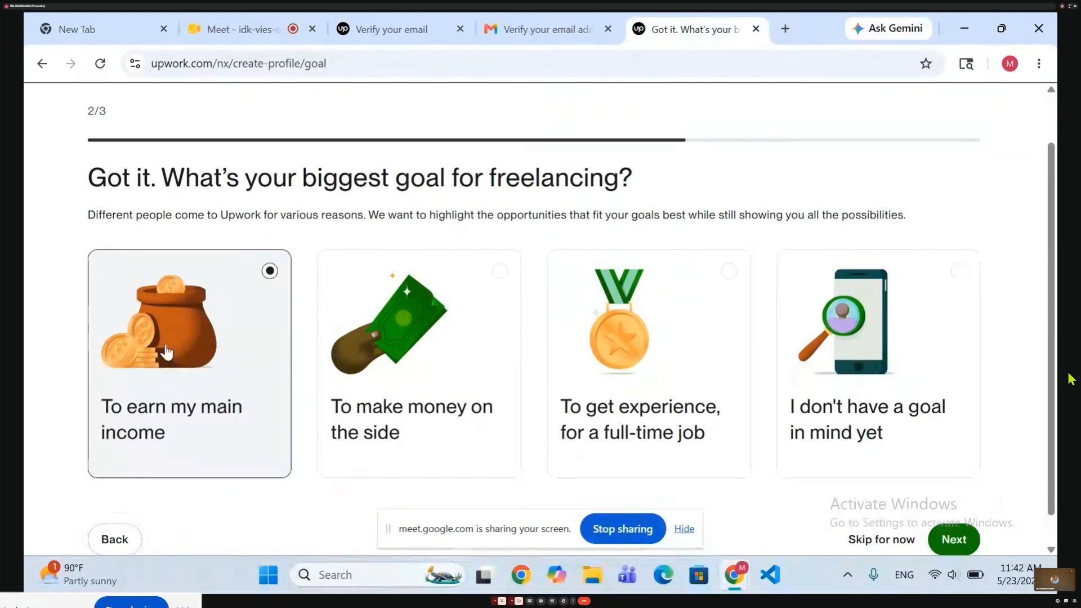
{"action": "scroll", "coordinate": [322, 438], "scroll_direction": "down", "scroll_amount": 1}
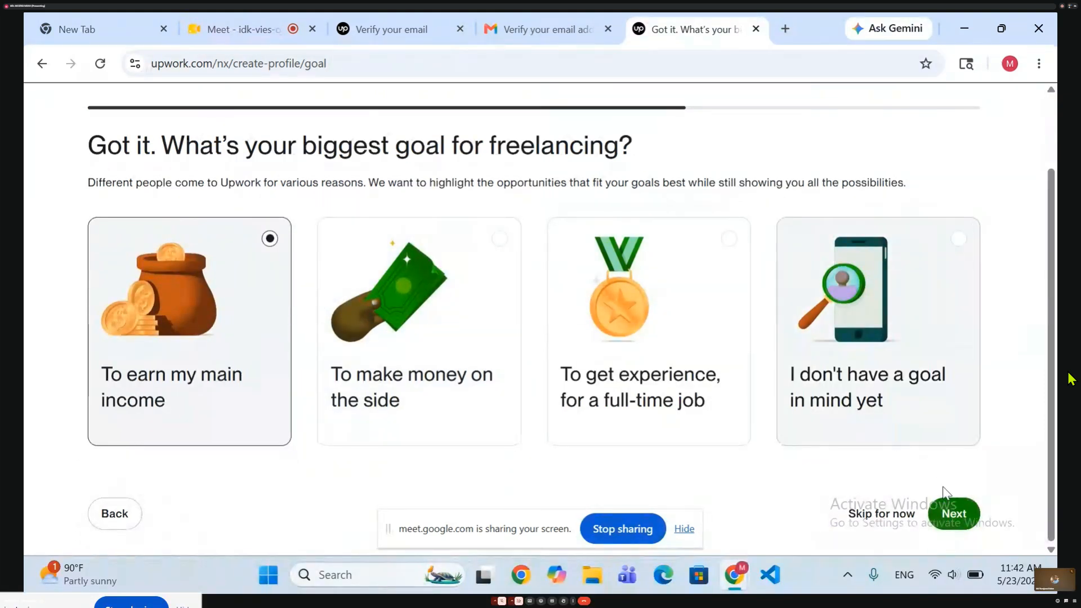
{"action": "left_click", "coordinate": [948, 526]}
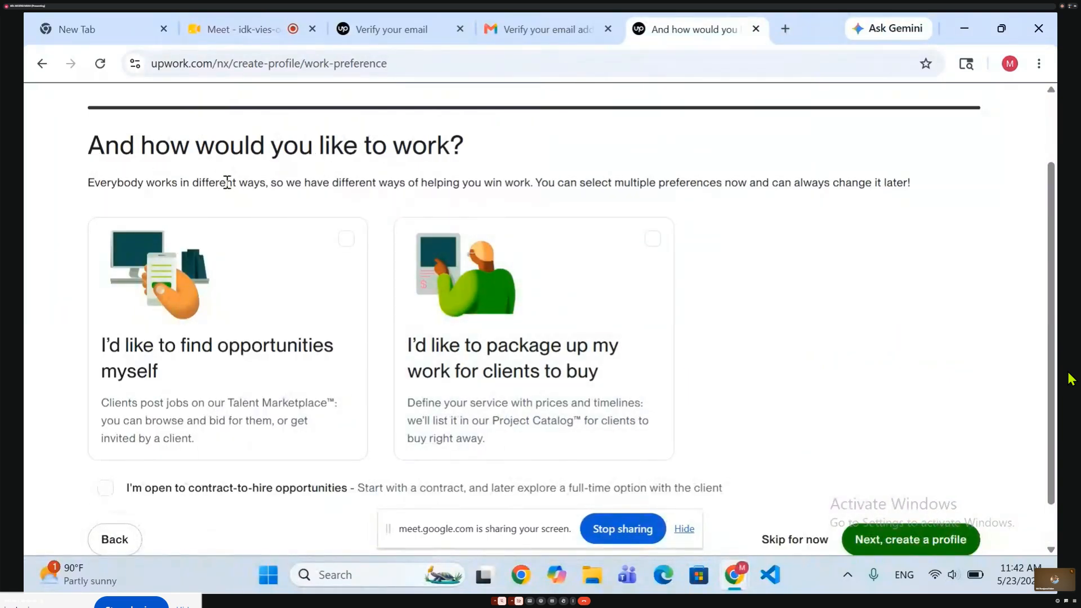
Select both work preferences, finding opportunities and packaging up work, plus openness to contract-to-hire, and continue to creating the profile.
{"action": "scroll", "coordinate": [187, 353], "scroll_direction": "down", "scroll_amount": 1}
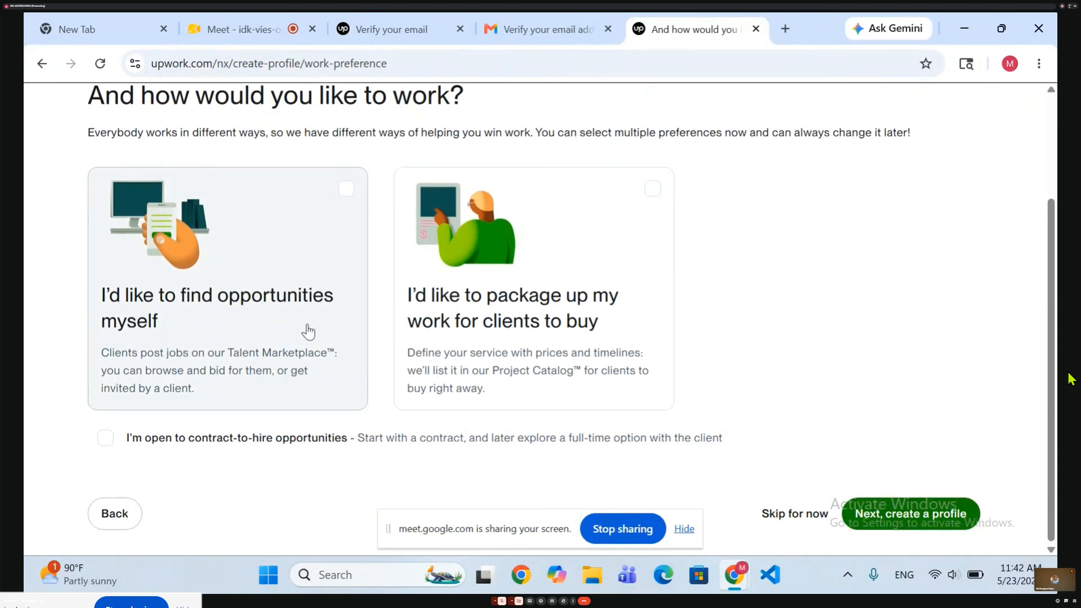
{"action": "left_click", "coordinate": [219, 301]}
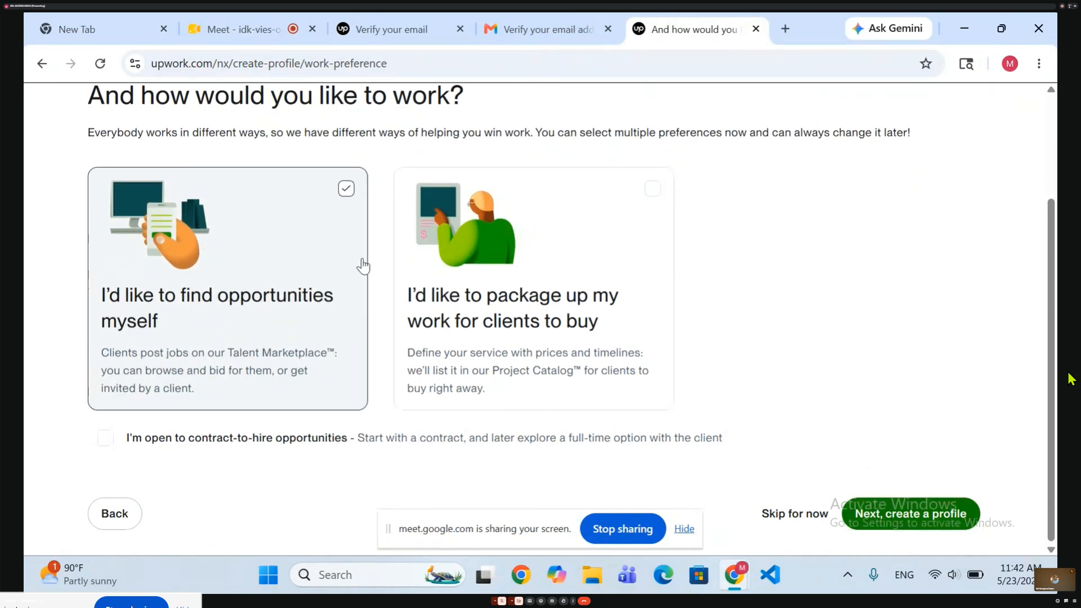
{"action": "left_click", "coordinate": [549, 261]}
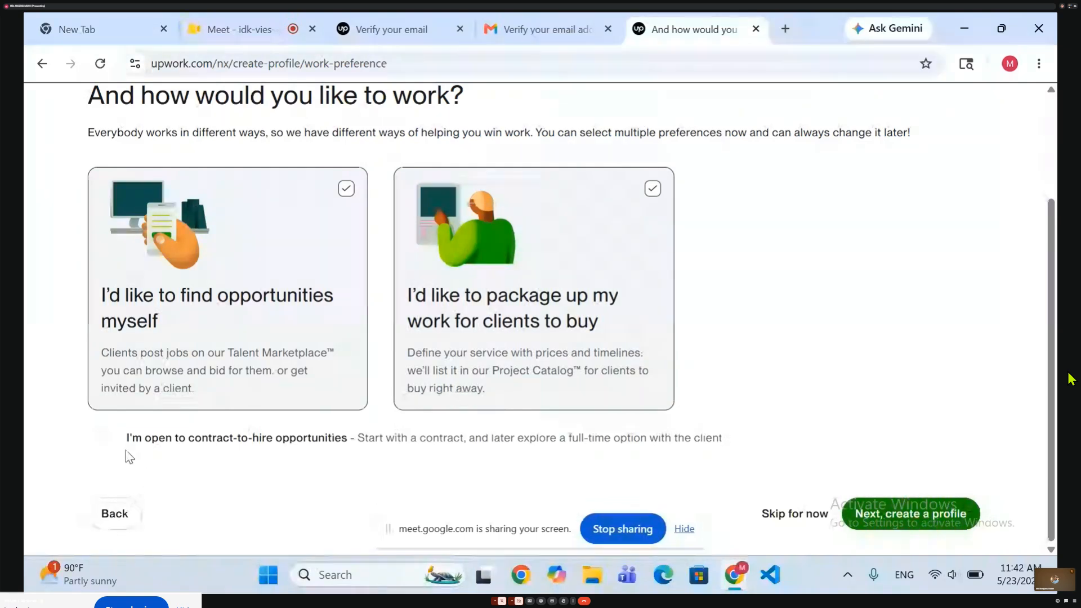
{"action": "left_click", "coordinate": [109, 439]}
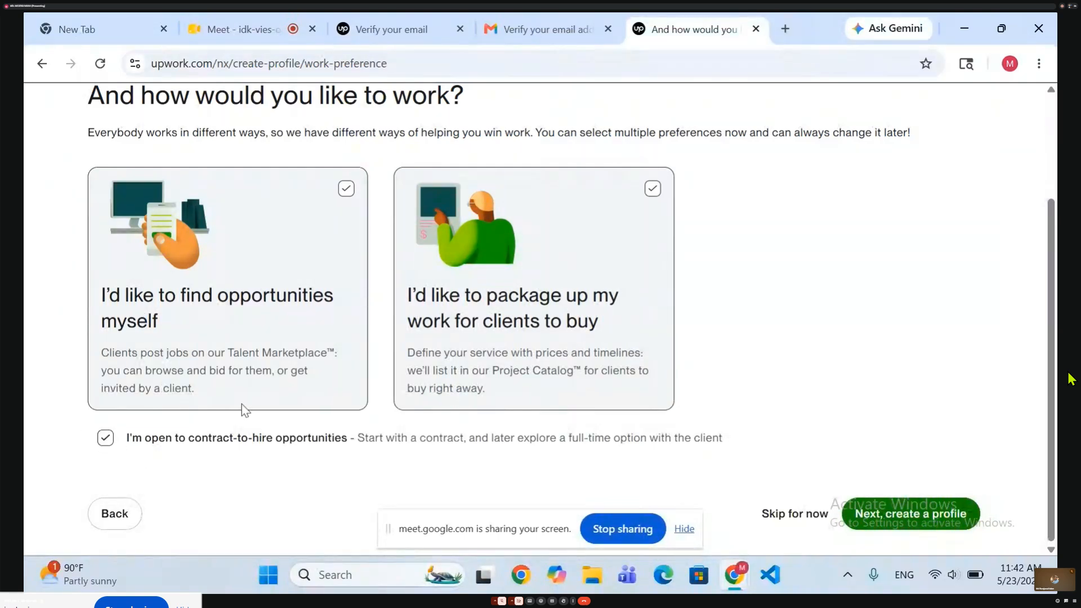
{"action": "left_click", "coordinate": [905, 509]}
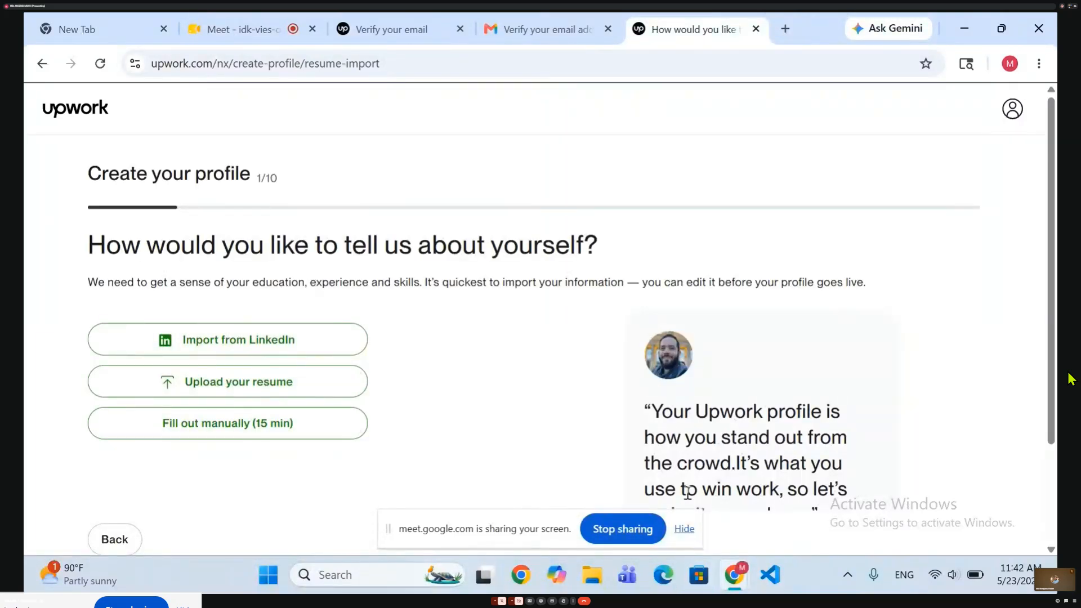
Choose to fill out the profile manually and select Web, Mobile & Software Dev as the work category.
{"action": "scroll", "coordinate": [684, 495], "scroll_direction": "down", "scroll_amount": 1}
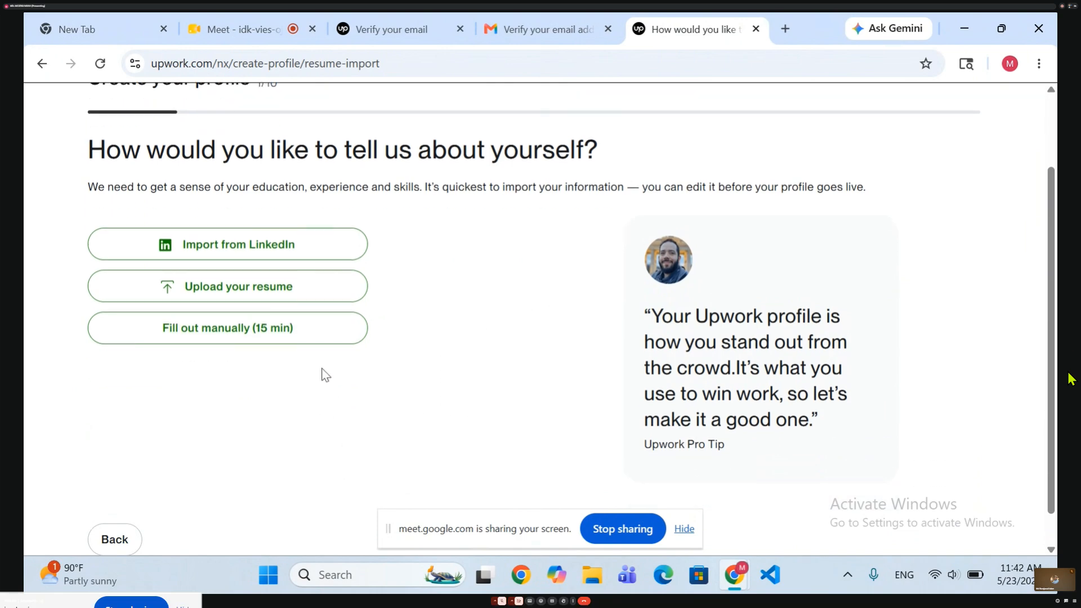
{"action": "left_click", "coordinate": [247, 332]}
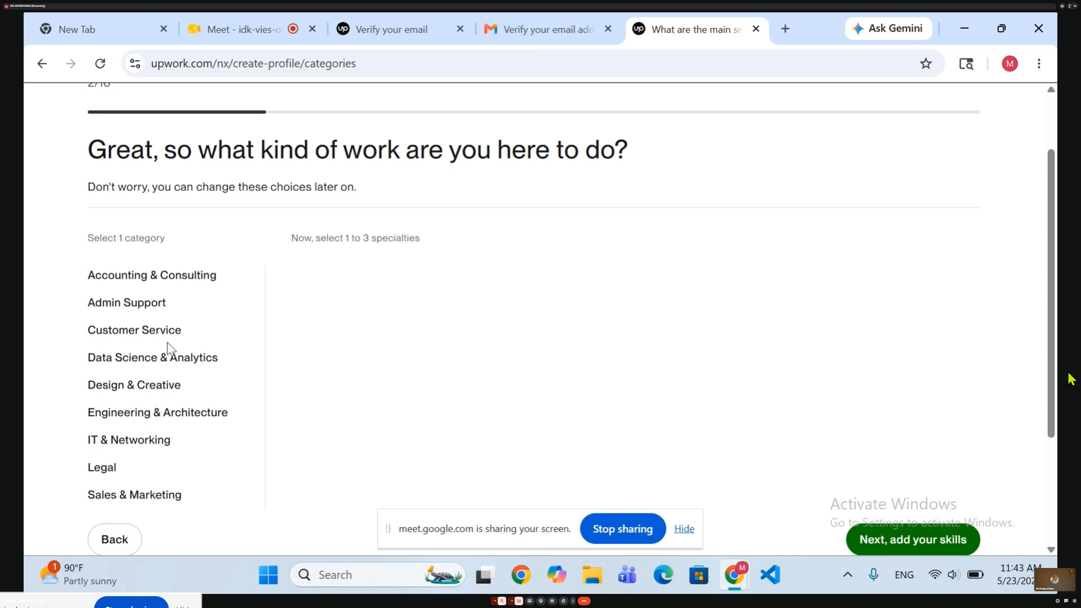
{"action": "scroll", "coordinate": [169, 350], "scroll_direction": "down", "scroll_amount": 1}
{"action": "scroll", "coordinate": [168, 350], "scroll_direction": "down", "scroll_amount": 2}
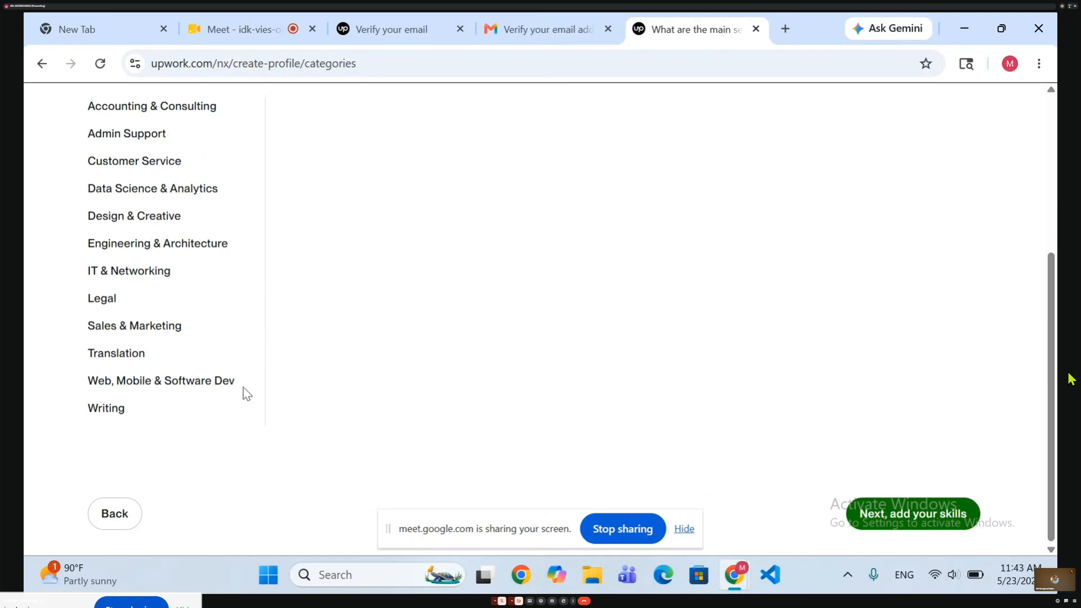
{"action": "scroll", "coordinate": [153, 248], "scroll_direction": "up", "scroll_amount": 2}
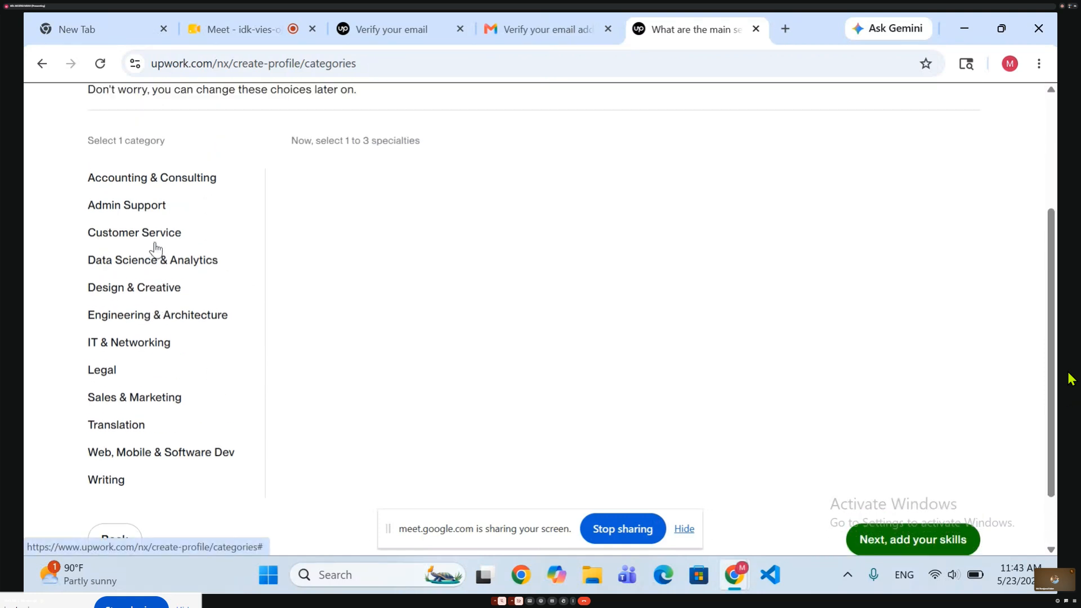
{"action": "scroll", "coordinate": [156, 248], "scroll_direction": "down", "scroll_amount": 2}
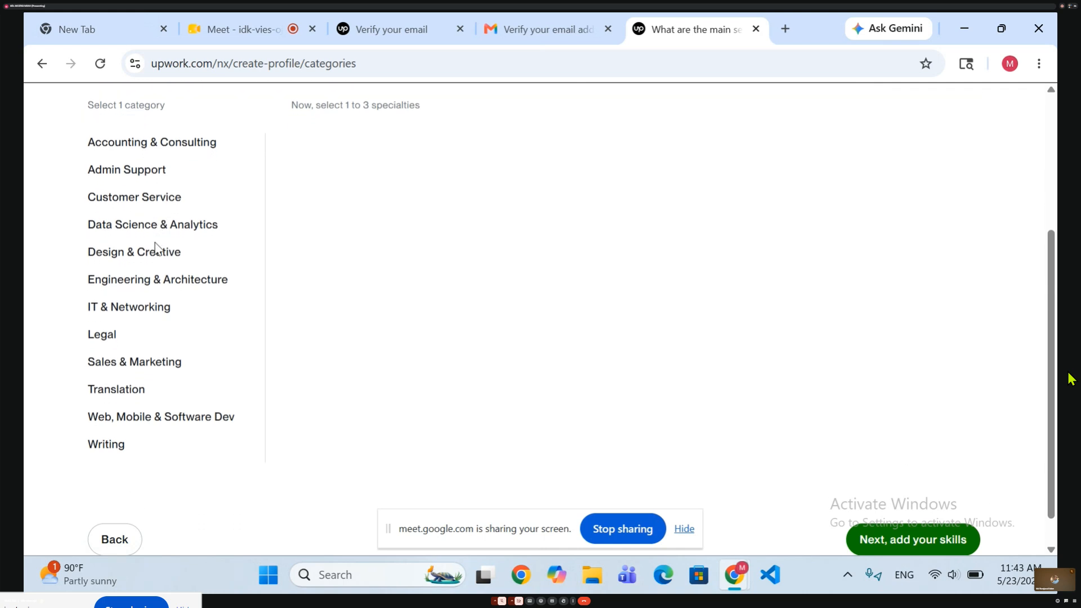
{"action": "scroll", "coordinate": [137, 278], "scroll_direction": "up", "scroll_amount": 2}
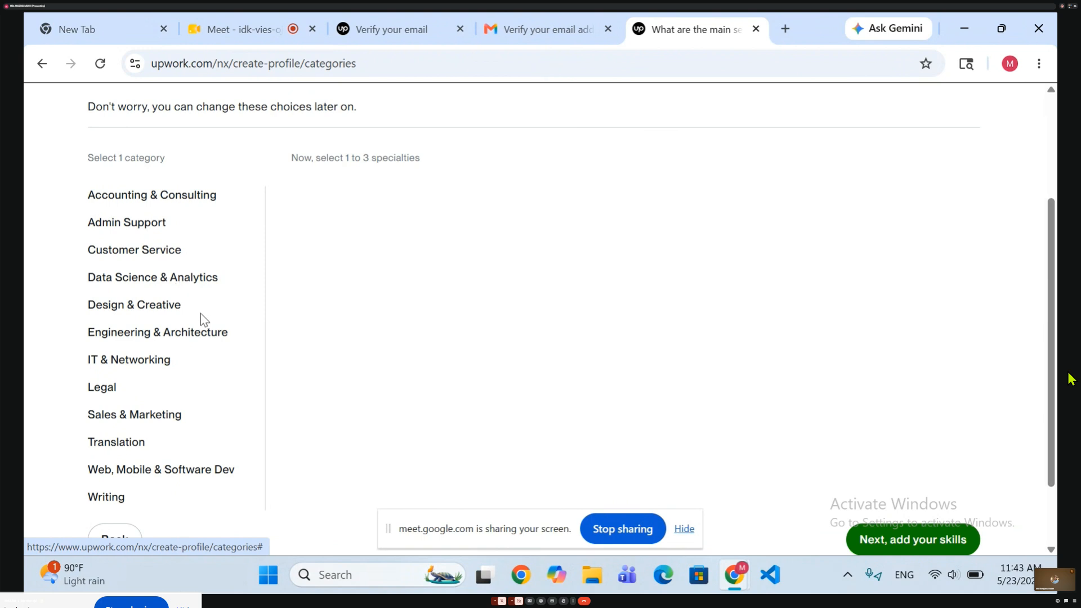
{"action": "scroll", "coordinate": [122, 388], "scroll_direction": "down", "scroll_amount": 1}
{"action": "scroll", "coordinate": [122, 389], "scroll_direction": "down", "scroll_amount": 1}
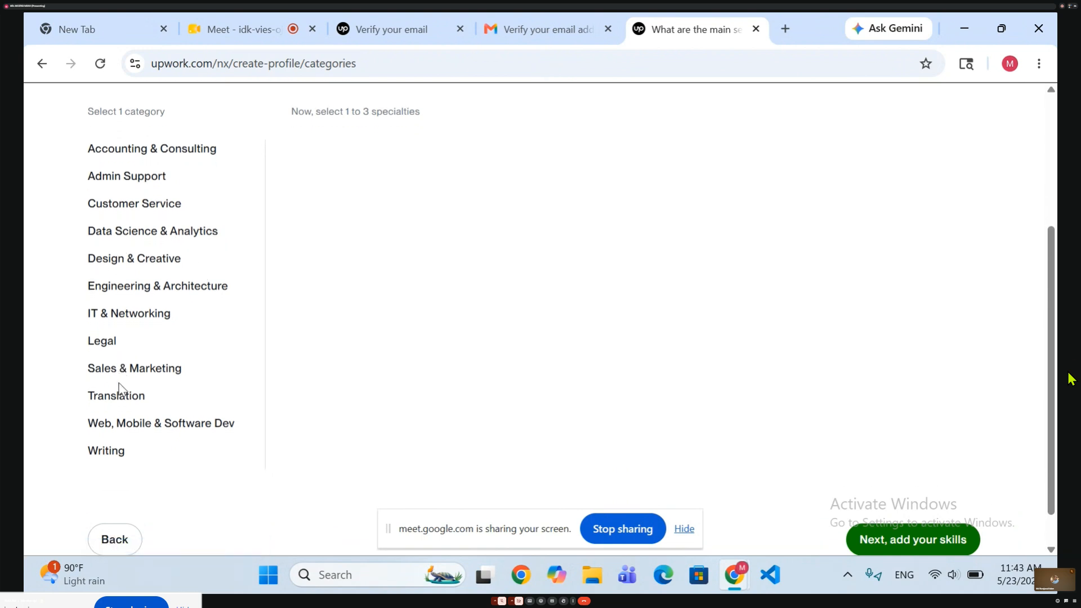
{"action": "scroll", "coordinate": [119, 388], "scroll_direction": "down", "scroll_amount": 2}
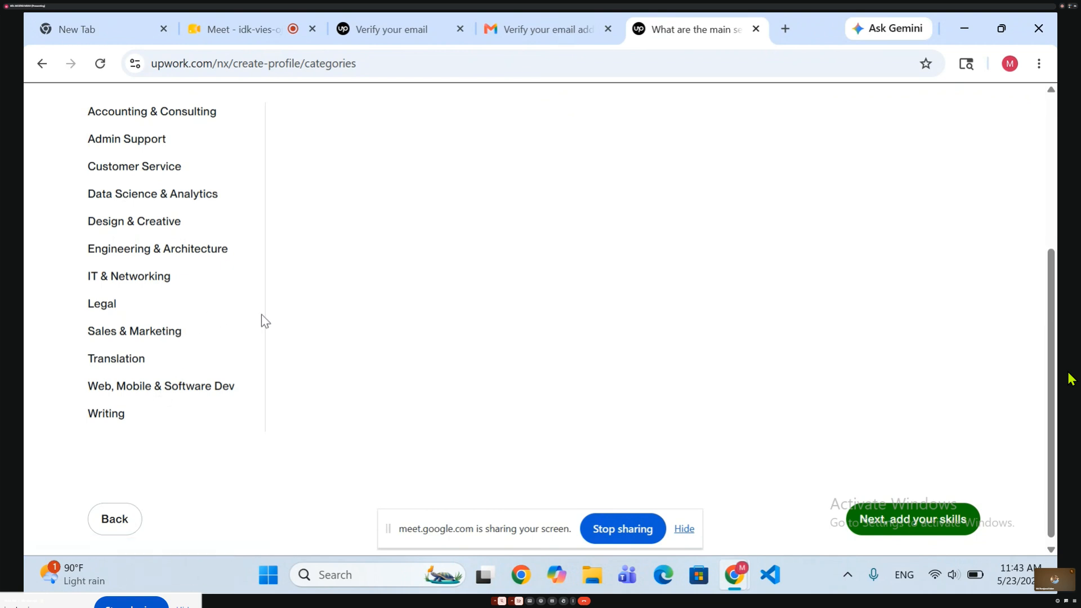
{"action": "left_click", "coordinate": [199, 388]}
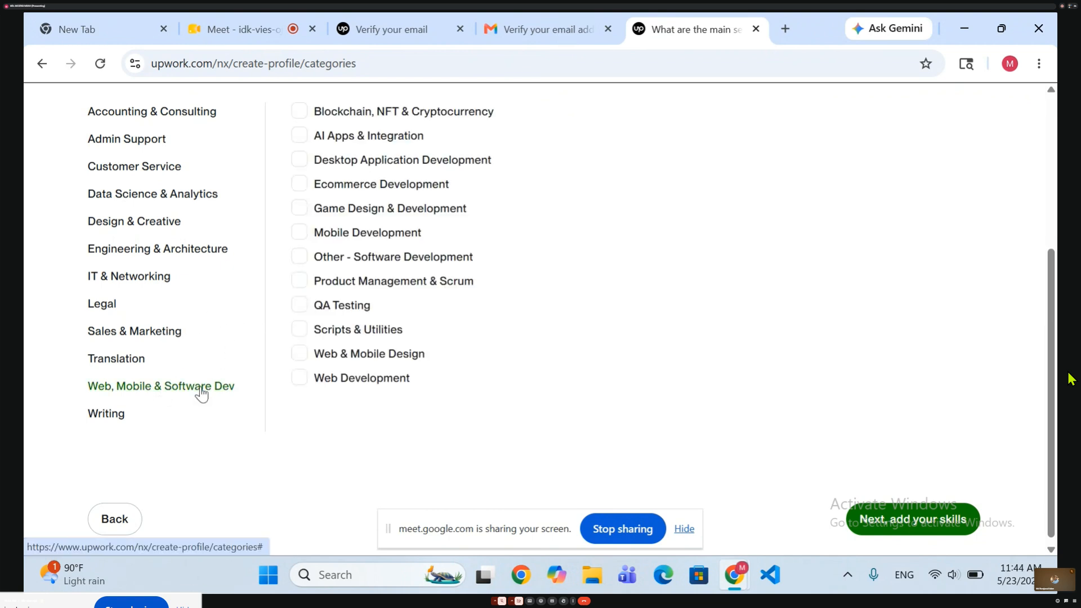
Select Web Development as a specialty in the Web, Mobile & Software Dev category.
{"action": "scroll", "coordinate": [458, 289], "scroll_direction": "up", "scroll_amount": 3}
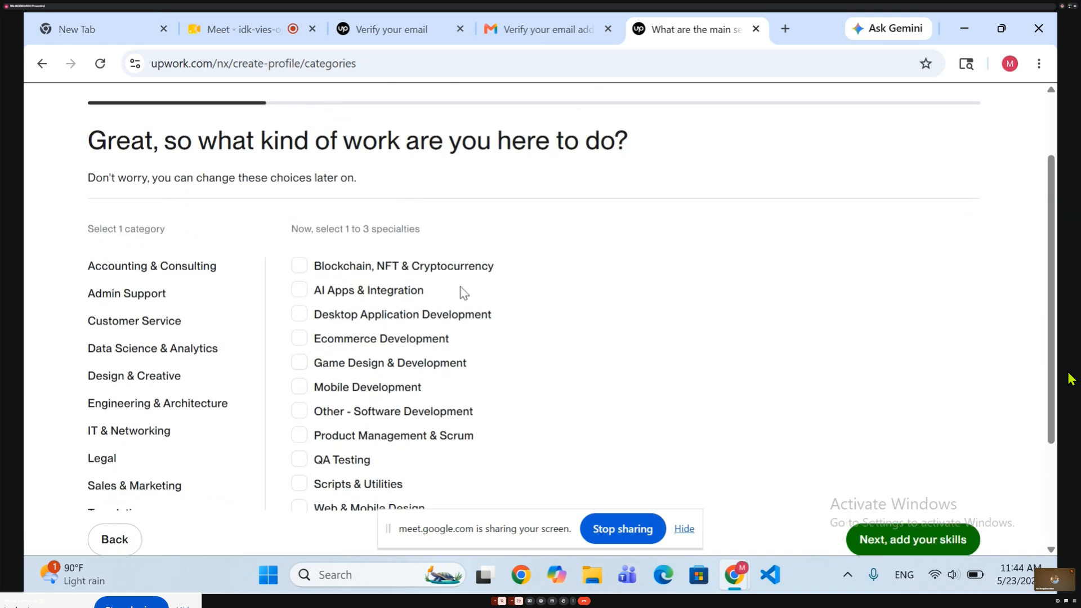
{"action": "scroll", "coordinate": [460, 287], "scroll_direction": "up", "scroll_amount": 1}
{"action": "scroll", "coordinate": [461, 287], "scroll_direction": "down", "scroll_amount": 1}
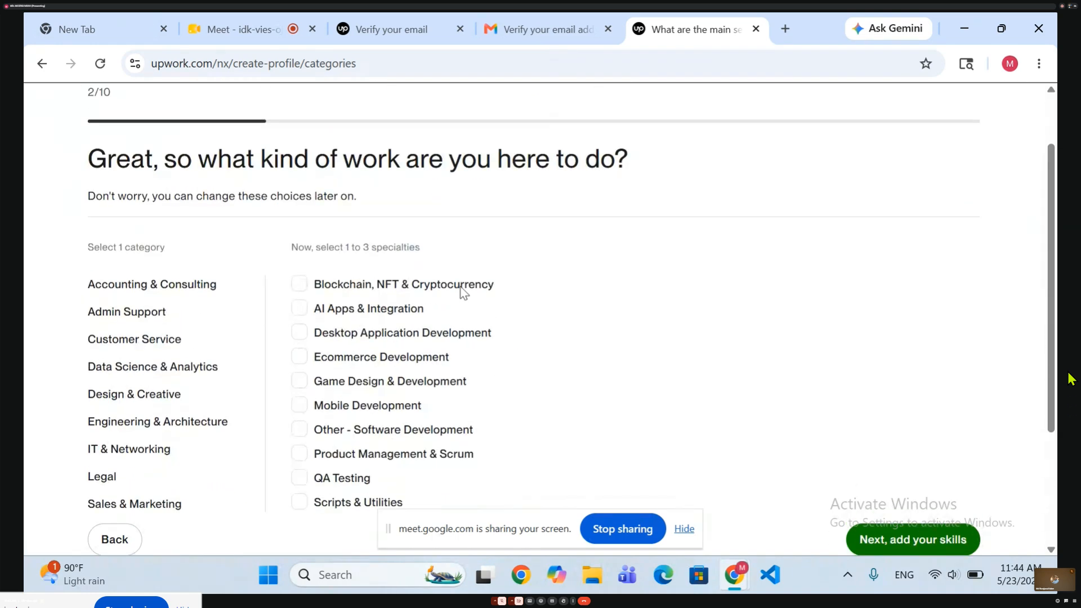
{"action": "scroll", "coordinate": [462, 290], "scroll_direction": "down", "scroll_amount": 1}
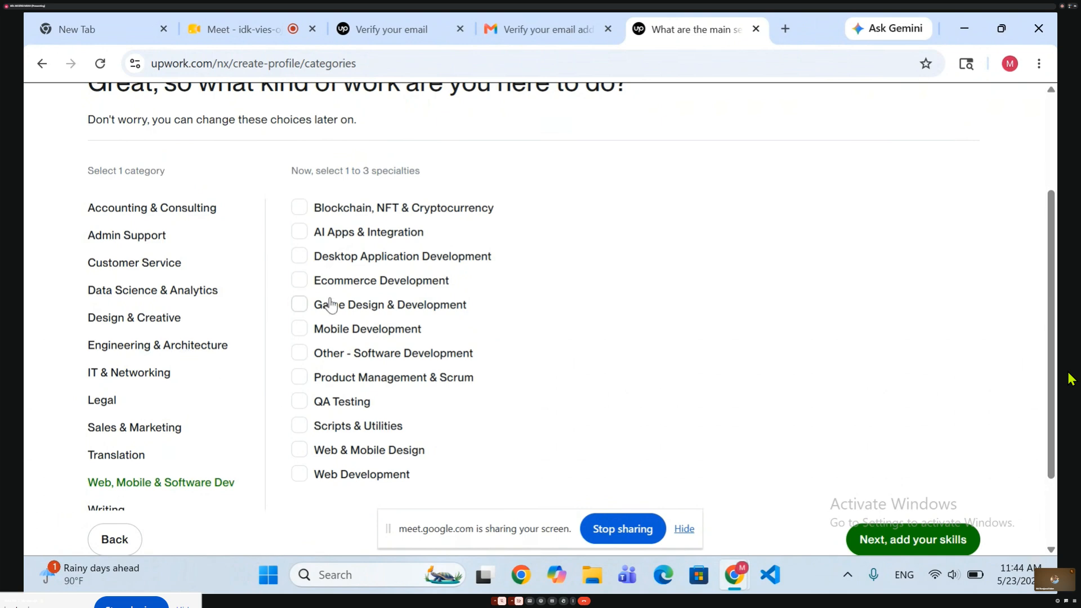
{"action": "left_click", "coordinate": [299, 475]}
{"action": "scroll", "coordinate": [220, 398], "scroll_direction": "down", "scroll_amount": 2}
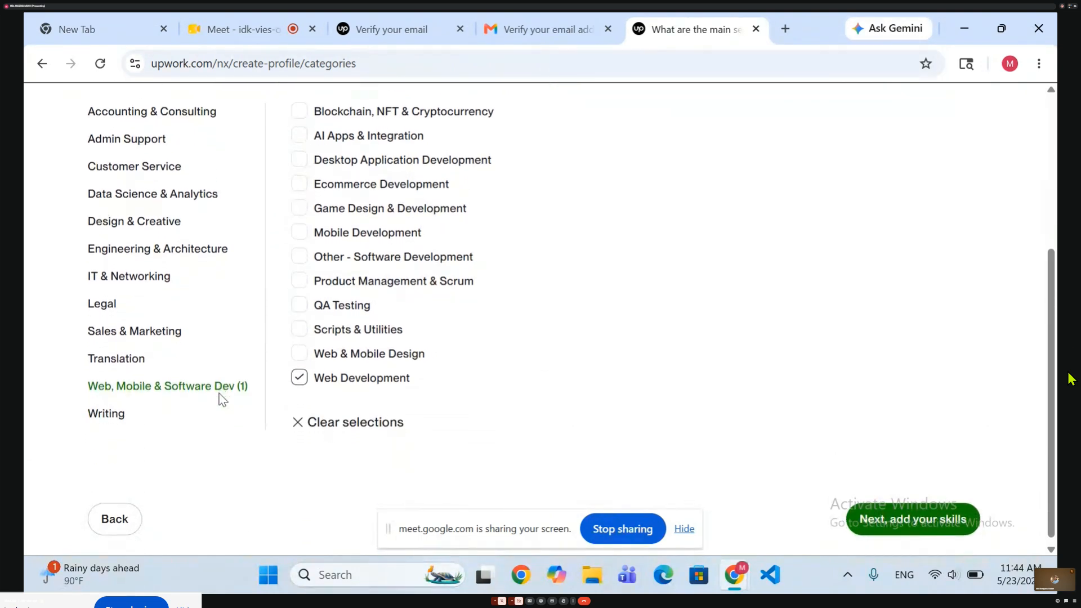
Add Ecommerce Development and Product Management & Scrum as specialties and proceed to adding skills.
{"action": "scroll", "coordinate": [222, 398], "scroll_direction": "up", "scroll_amount": 2}
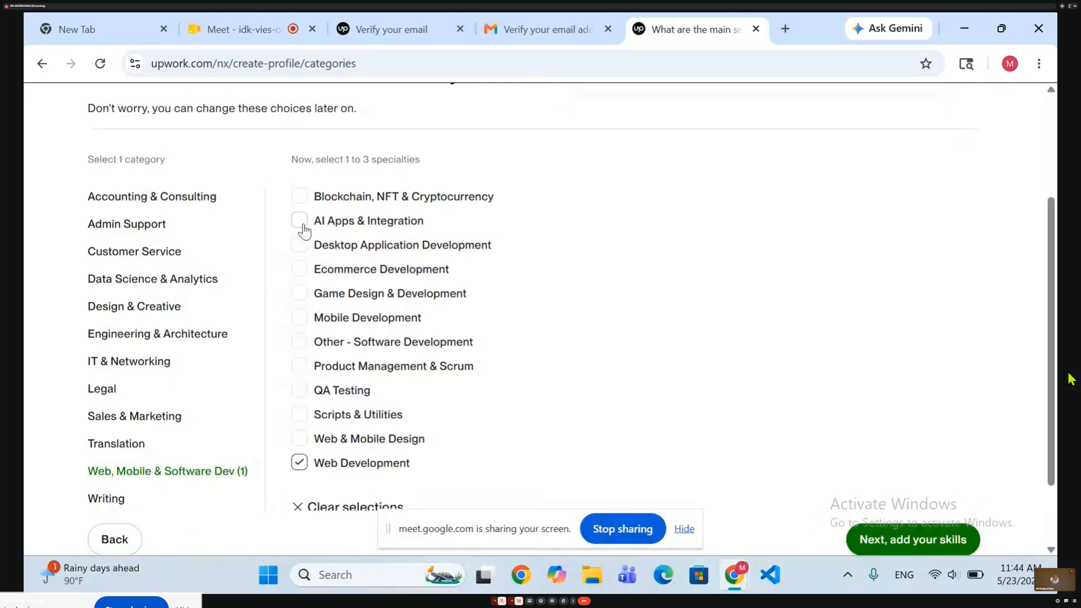
{"action": "left_click", "coordinate": [302, 270]}
{"action": "left_click", "coordinate": [300, 367]}
{"action": "scroll", "coordinate": [520, 362], "scroll_direction": "down", "scroll_amount": 2}
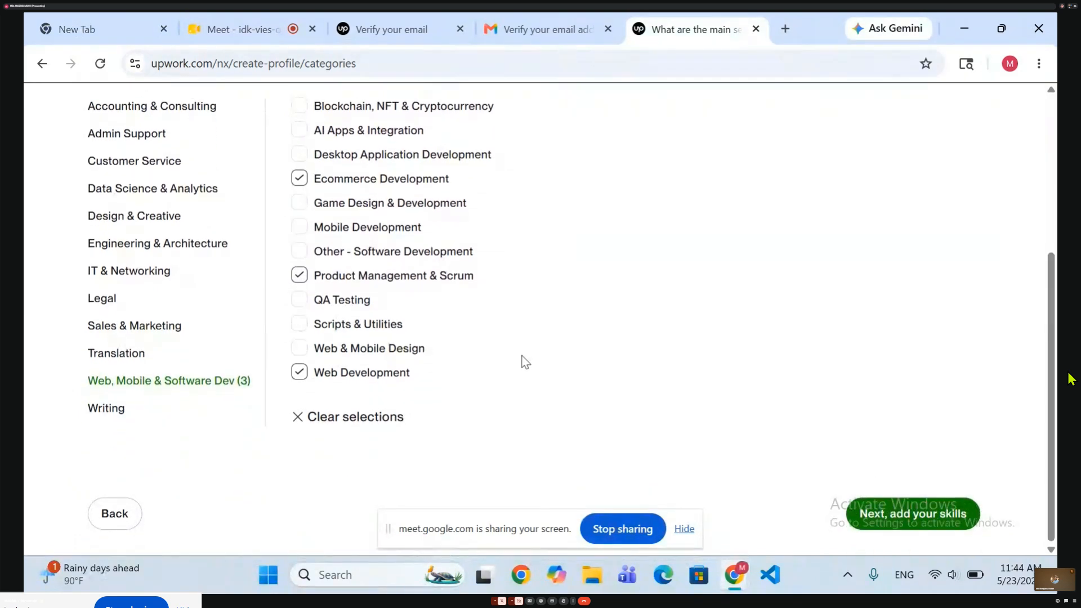
{"action": "scroll", "coordinate": [523, 362], "scroll_direction": "up", "scroll_amount": 2}
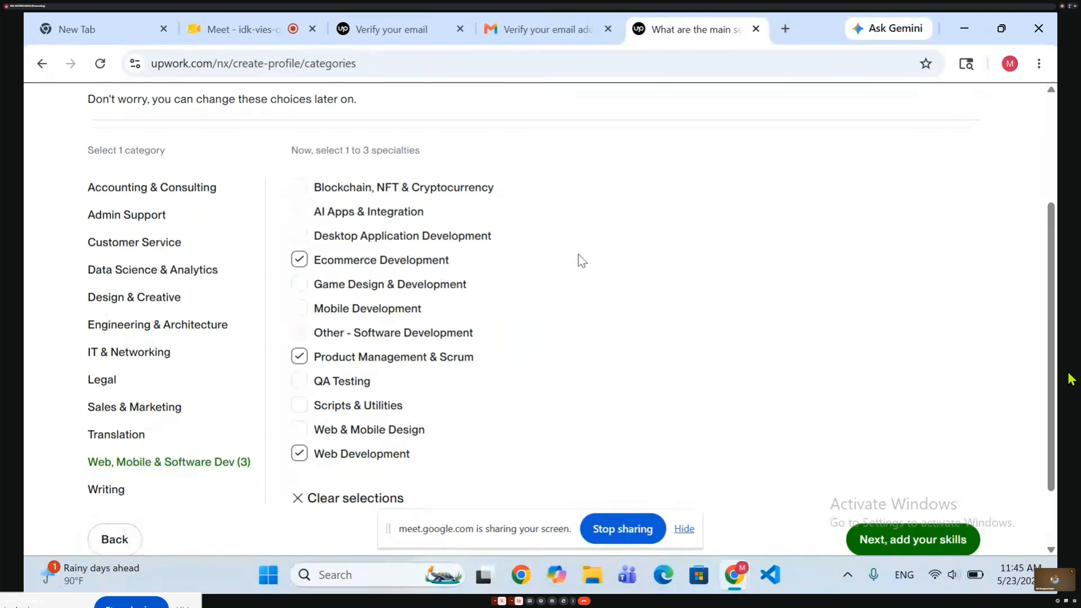
{"action": "scroll", "coordinate": [599, 276], "scroll_direction": "down", "scroll_amount": 2}
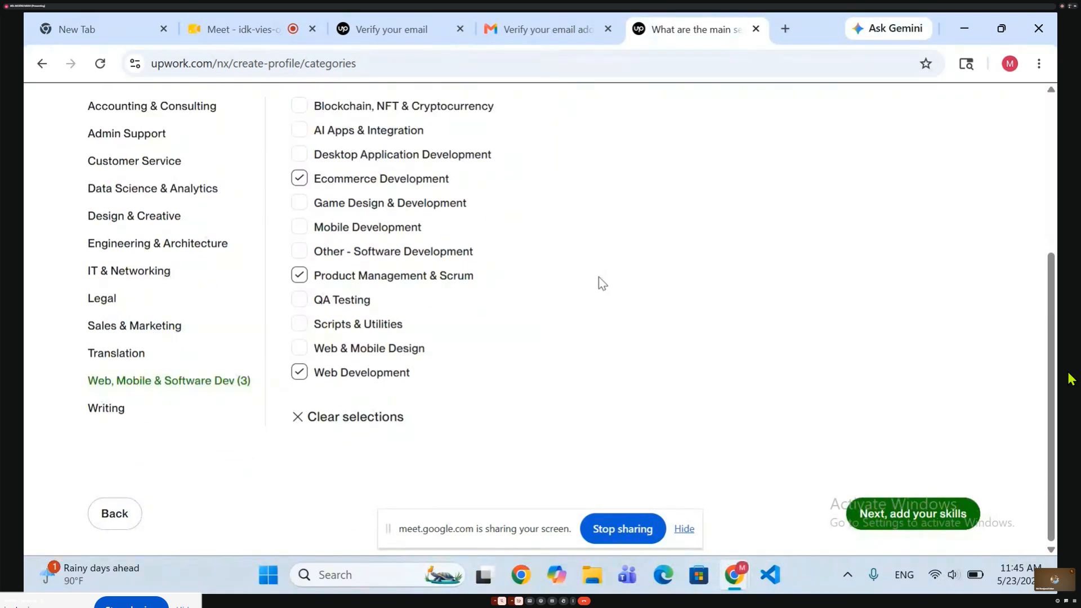
{"action": "left_click", "coordinate": [902, 515]}
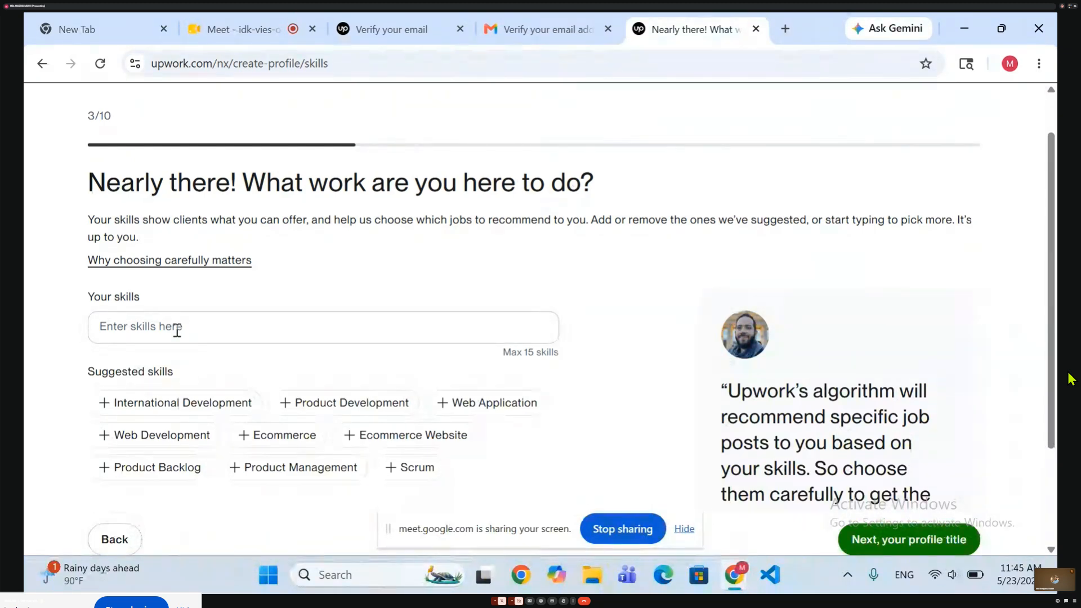
Add the suggested skills Web Development, Ecommerce Website, Web Application, Ecommerce and Product Management to the profile.
{"action": "left_click", "coordinate": [136, 444]}
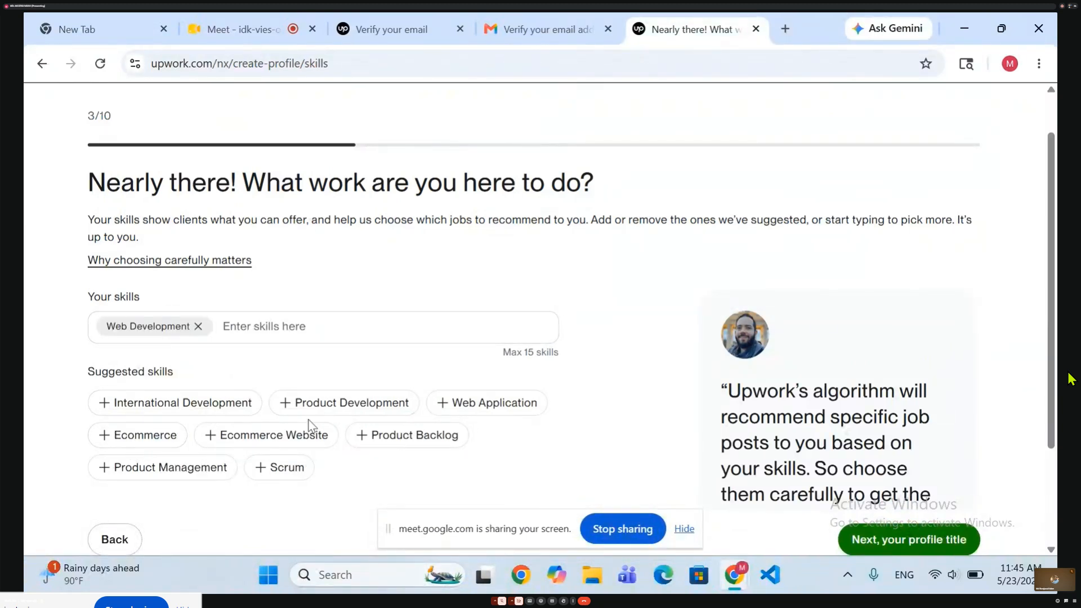
{"action": "left_click", "coordinate": [287, 433]}
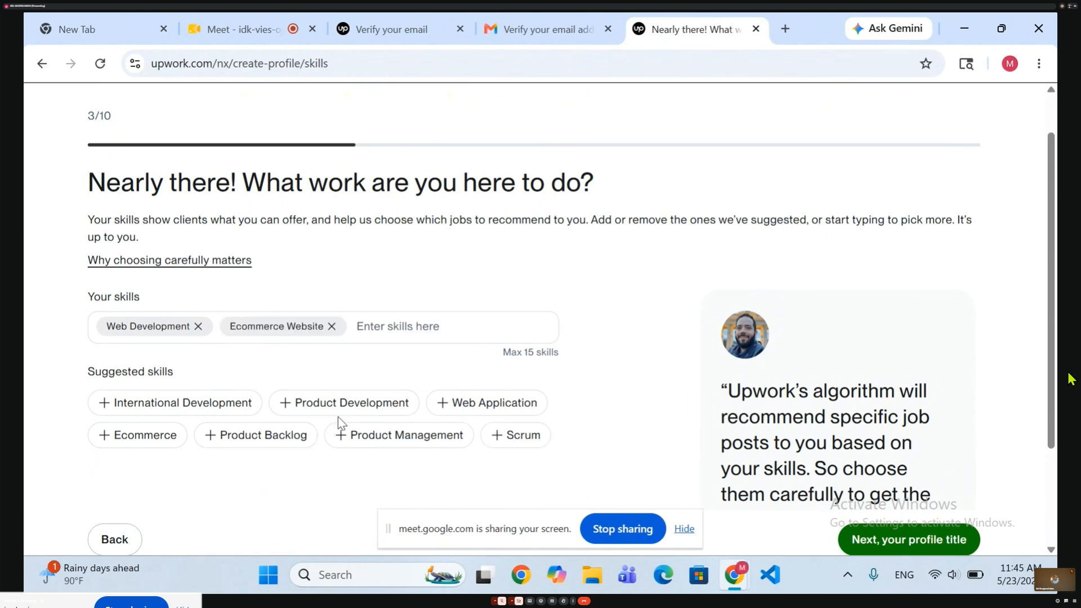
{"action": "left_click", "coordinate": [464, 404]}
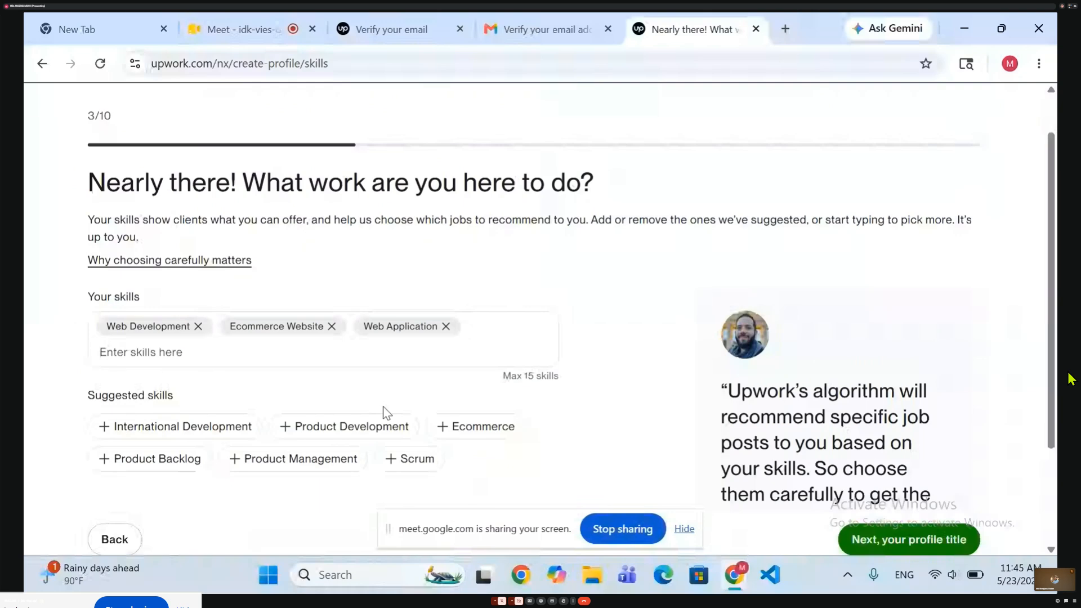
{"action": "left_click", "coordinate": [455, 427]}
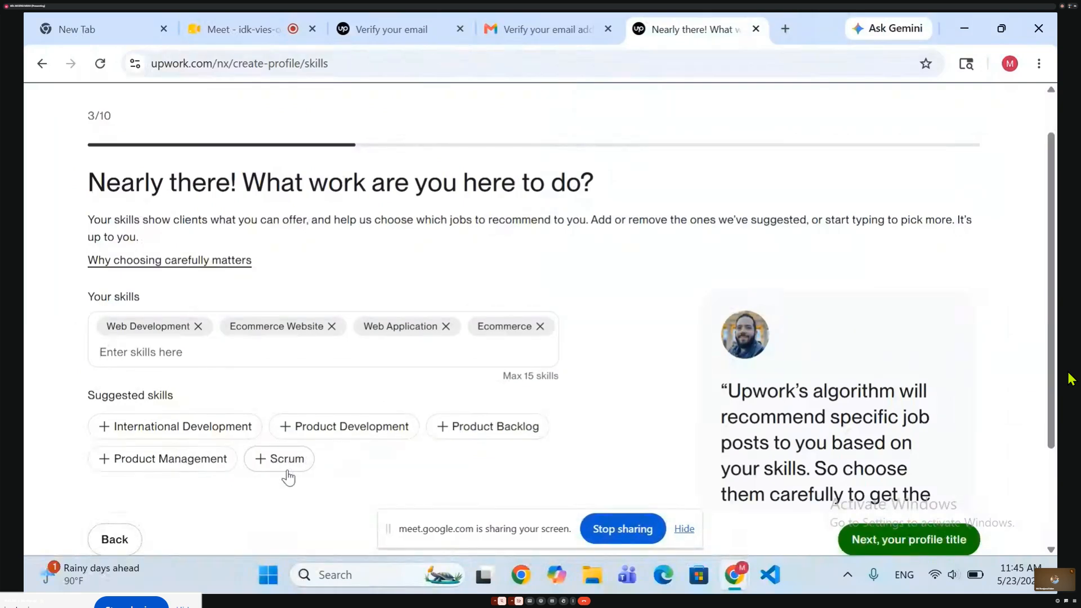
{"action": "left_click", "coordinate": [160, 461]}
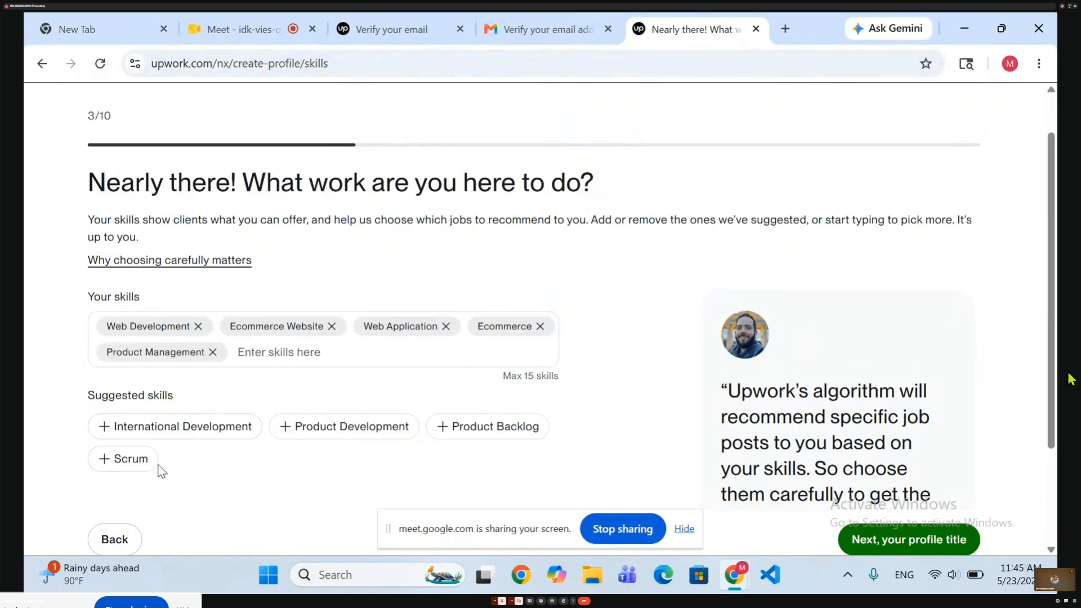
Search the skills for WordPress and add it to the profile's skills.
{"action": "left_click", "coordinate": [306, 363]}
{"action": "type", "text": "w"}
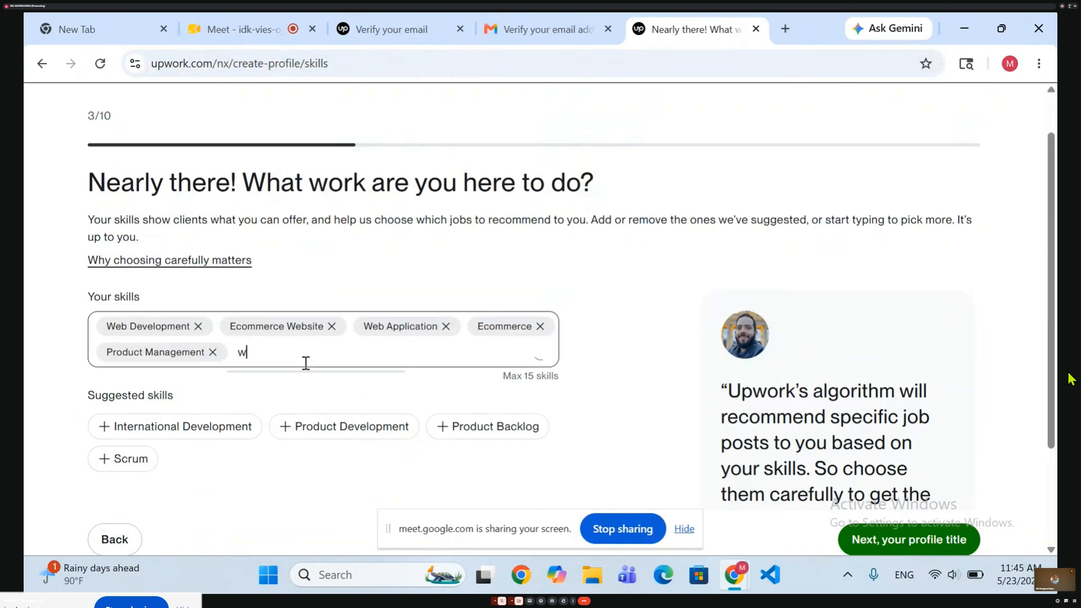
{"action": "type", "text": "or"}
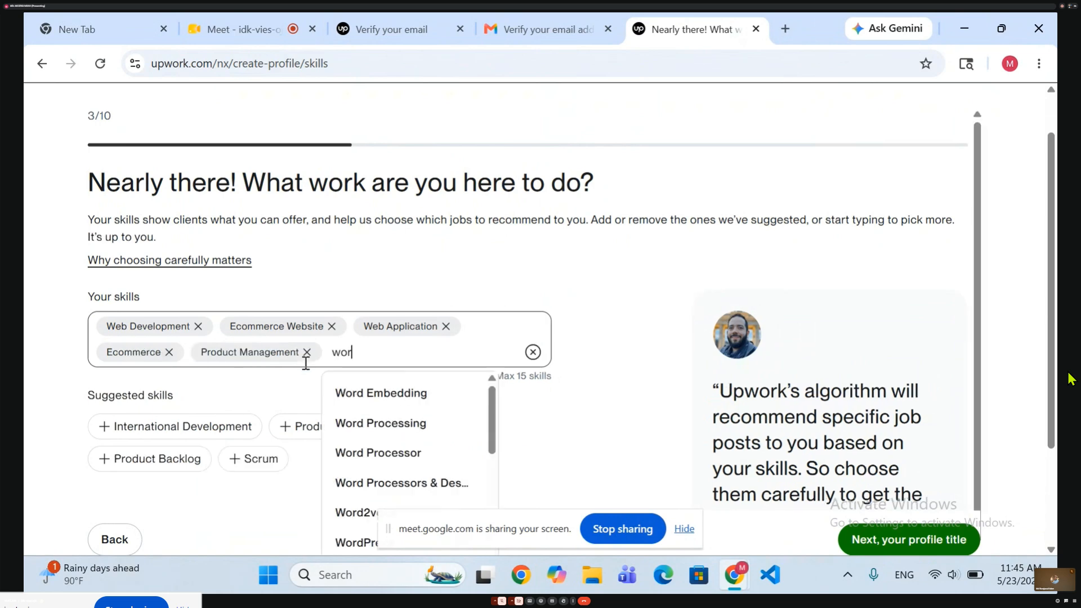
{"action": "type", "text": "dpres"}
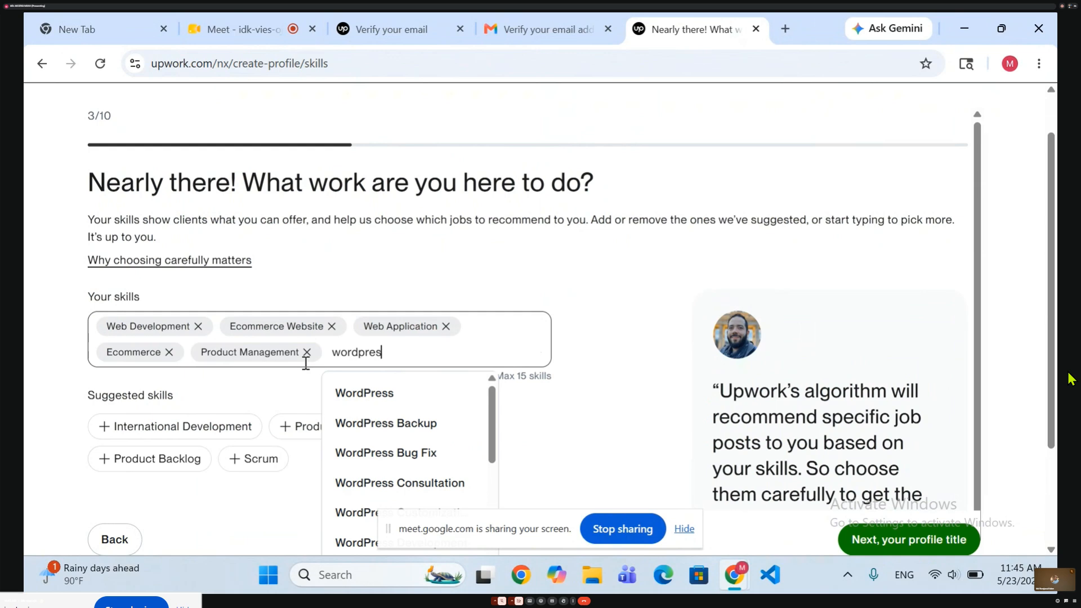
{"action": "left_click", "coordinate": [371, 394]}
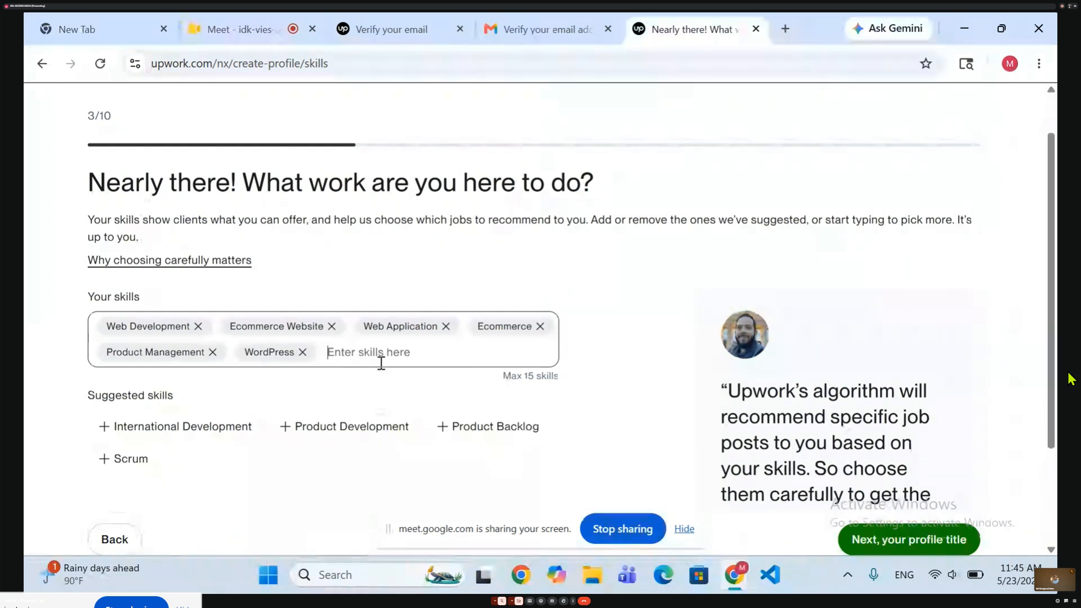
{"action": "type", "text": "w"}
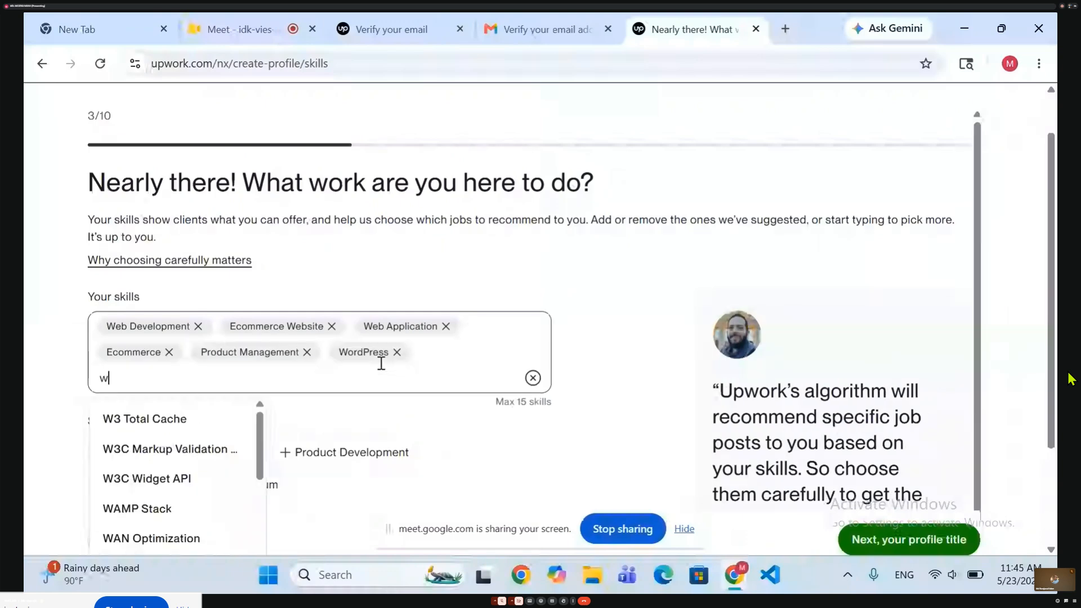
{"action": "key", "text": "BackSpace"}
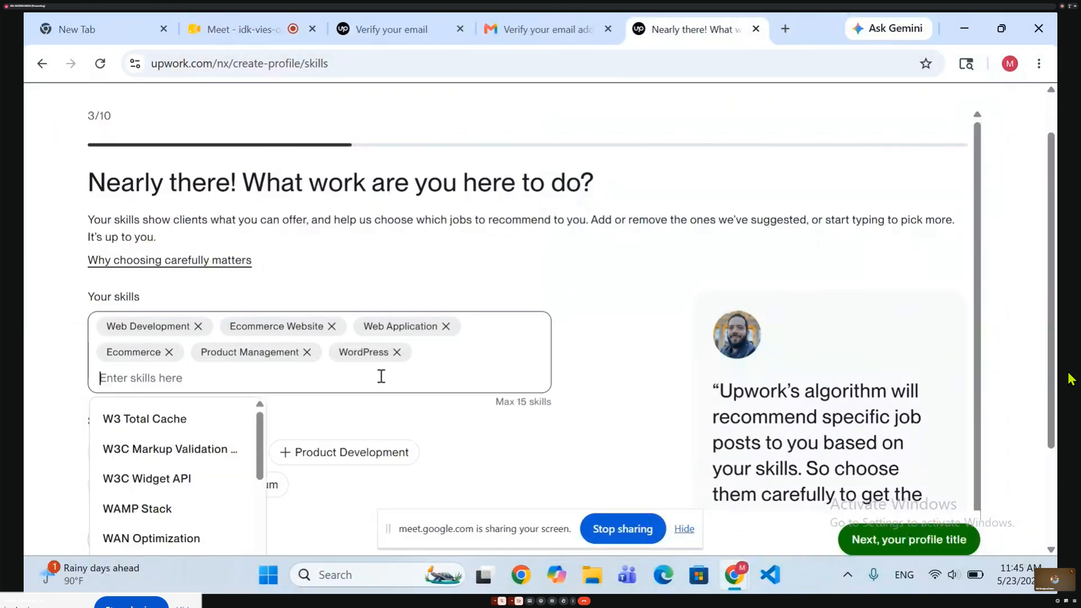
{"action": "type", "text": "ele"}
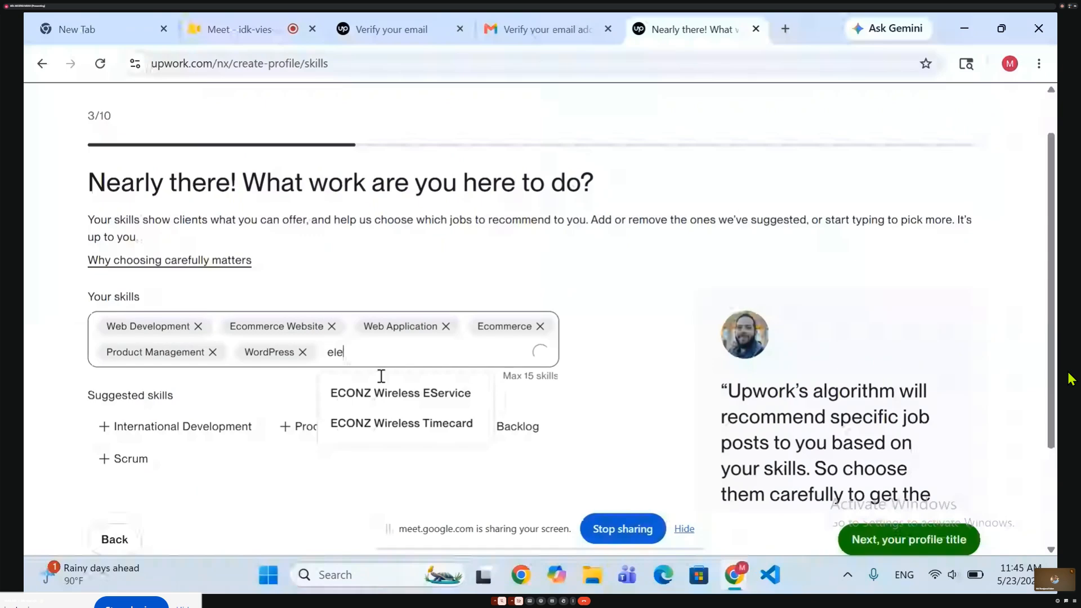
{"action": "key", "text": "BackSpace"}
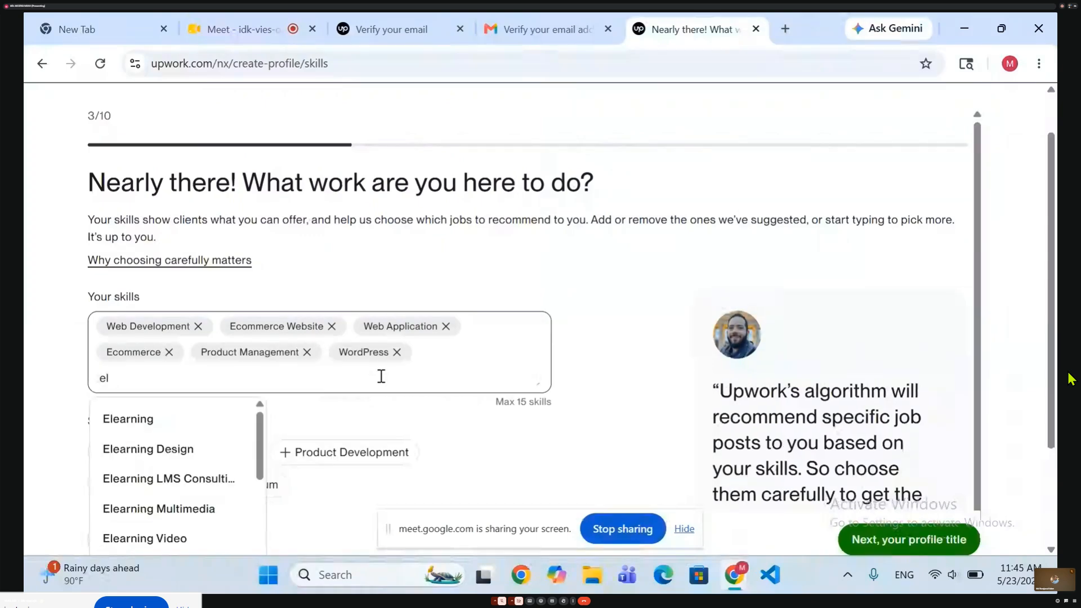
{"action": "key", "text": "BackSpace"}
{"action": "key", "text": "BackSpace"}
{"action": "type", "text": "c"}
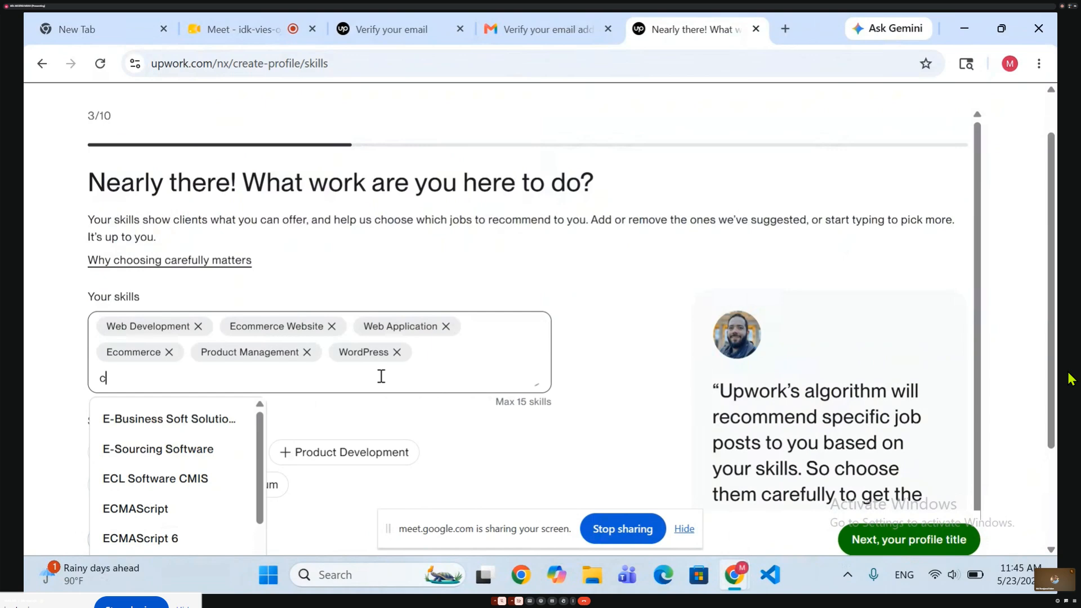
{"action": "type", "text": "o"}
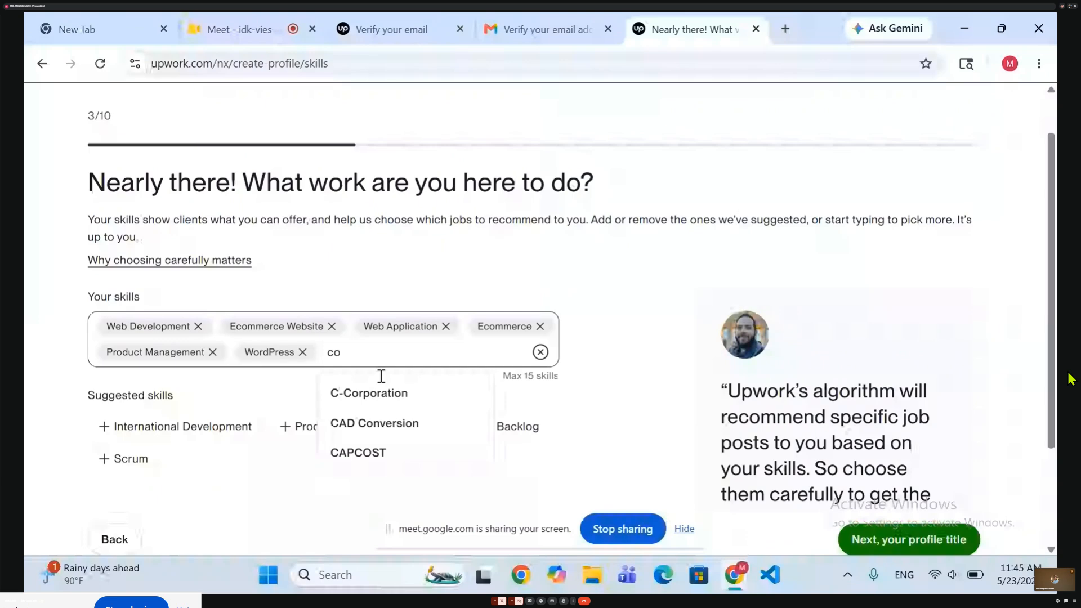
{"action": "type", "text": "n"}
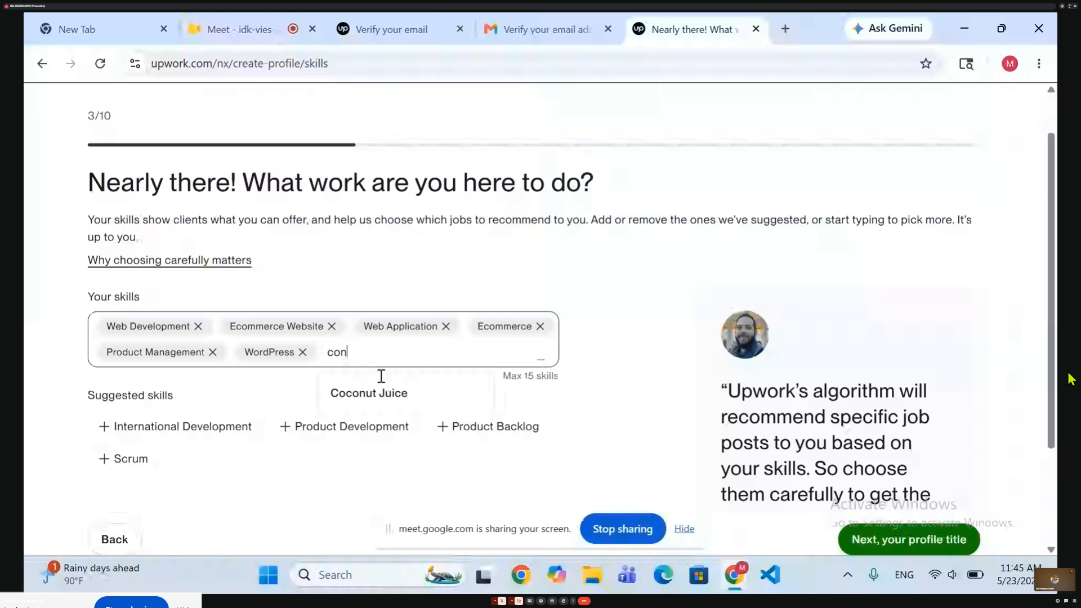
{"action": "type", "text": "ver"}
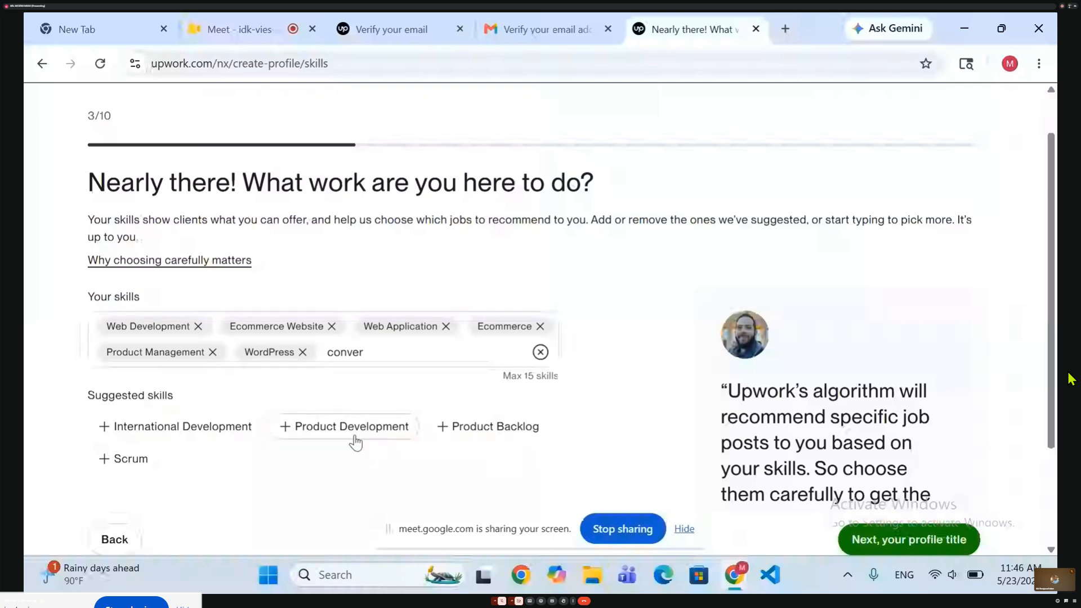
Search the skills for google, add Google Analytics 4, and proceed to the profile title.
{"action": "left_click", "coordinate": [386, 370]}
{"action": "key", "text": "ctrl+a"}
{"action": "type", "text": "google"}
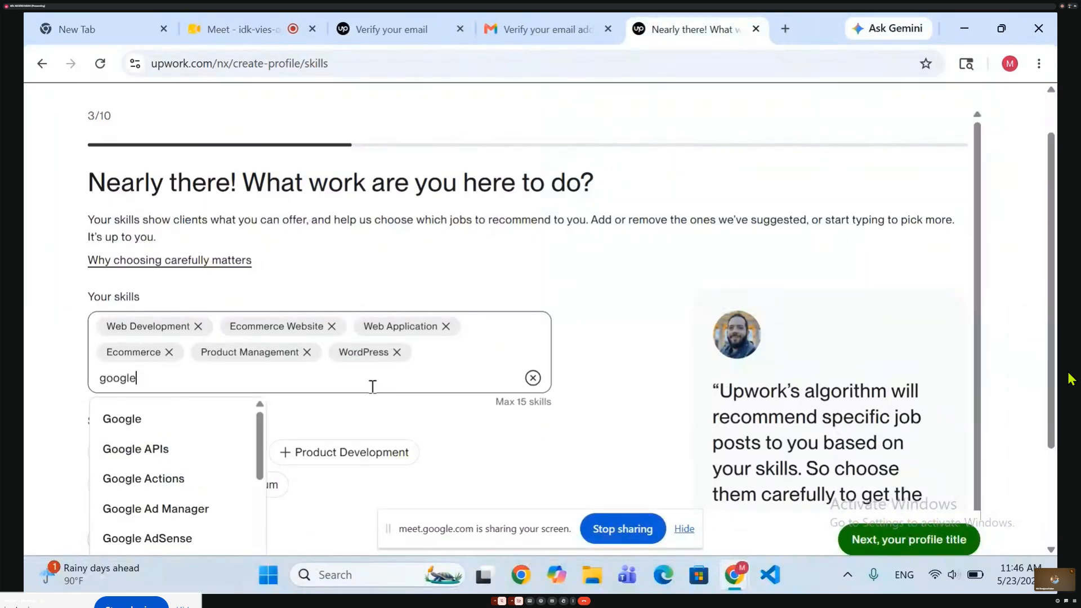
{"action": "scroll", "coordinate": [184, 515], "scroll_direction": "down", "scroll_amount": 5}
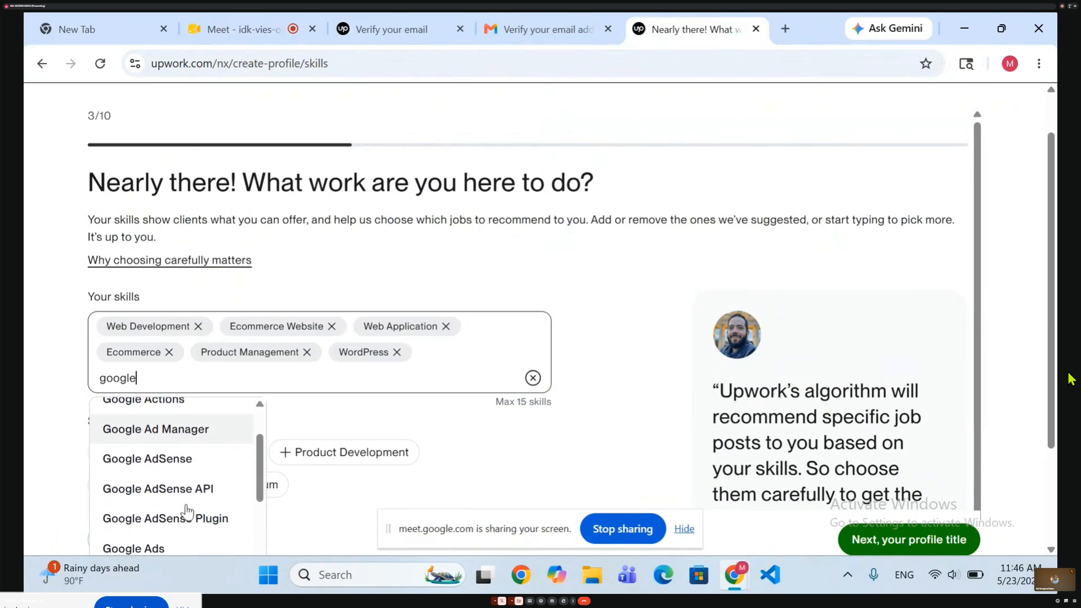
{"action": "scroll", "coordinate": [188, 512], "scroll_direction": "down", "scroll_amount": 5}
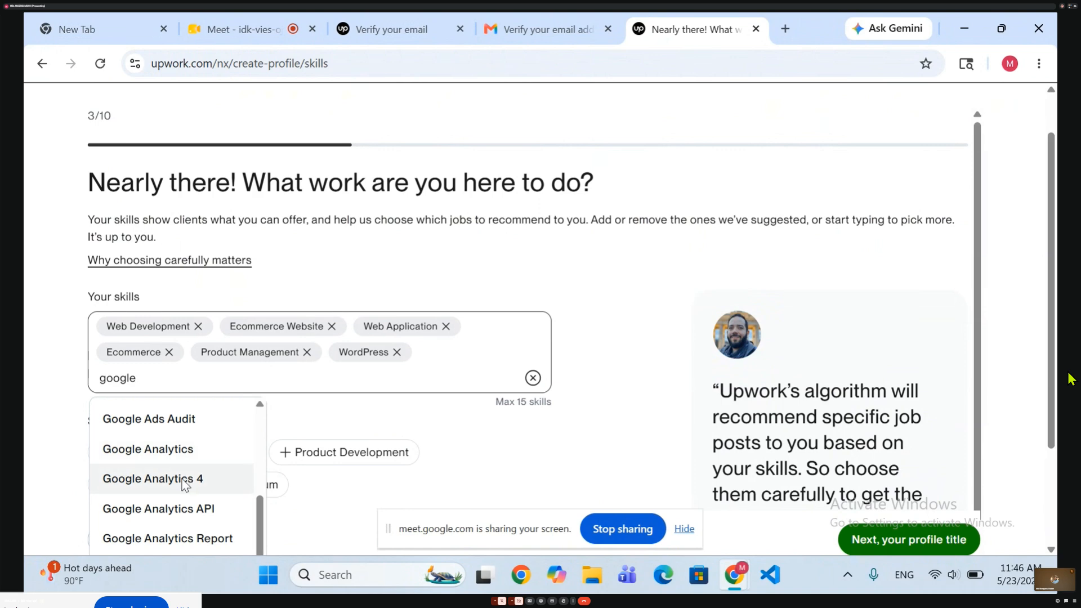
{"action": "left_click", "coordinate": [185, 480]}
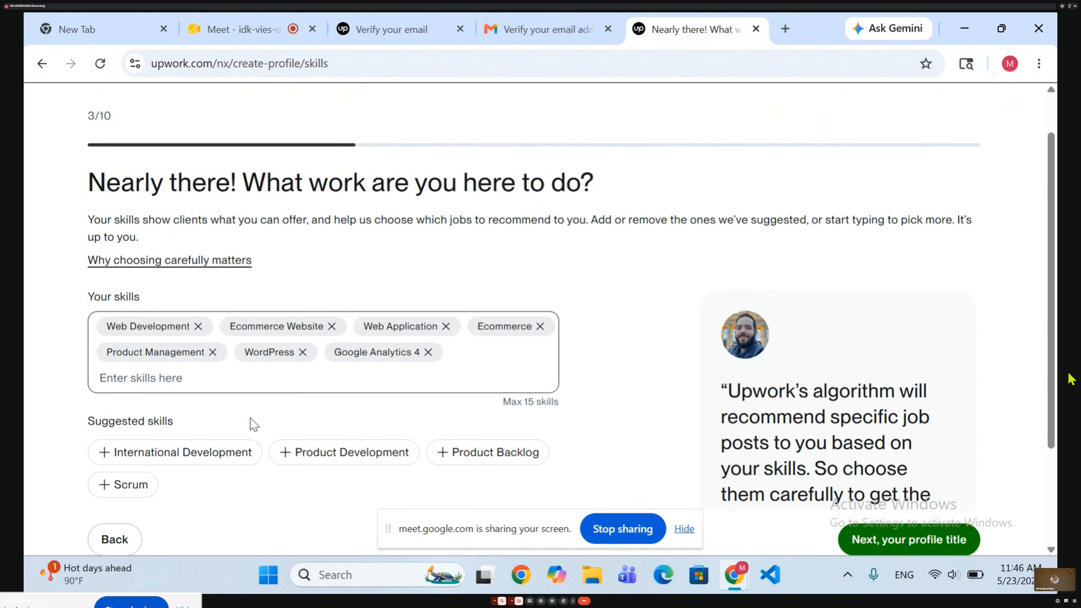
{"action": "scroll", "coordinate": [249, 418], "scroll_direction": "down", "scroll_amount": 1}
{"action": "scroll", "coordinate": [250, 418], "scroll_direction": "down", "scroll_amount": 1}
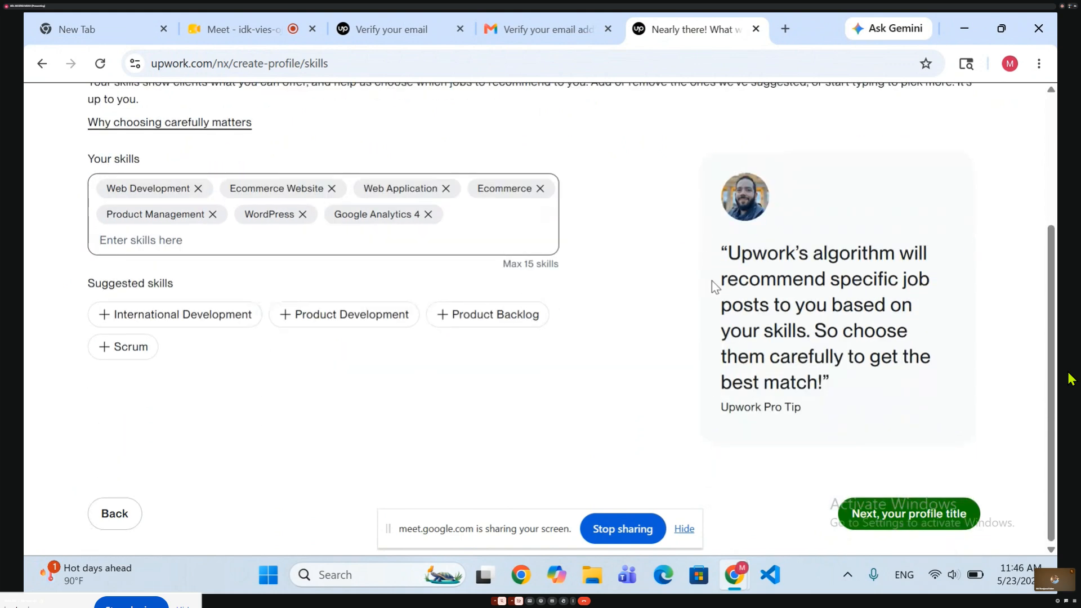
{"action": "left_click", "coordinate": [902, 513]}
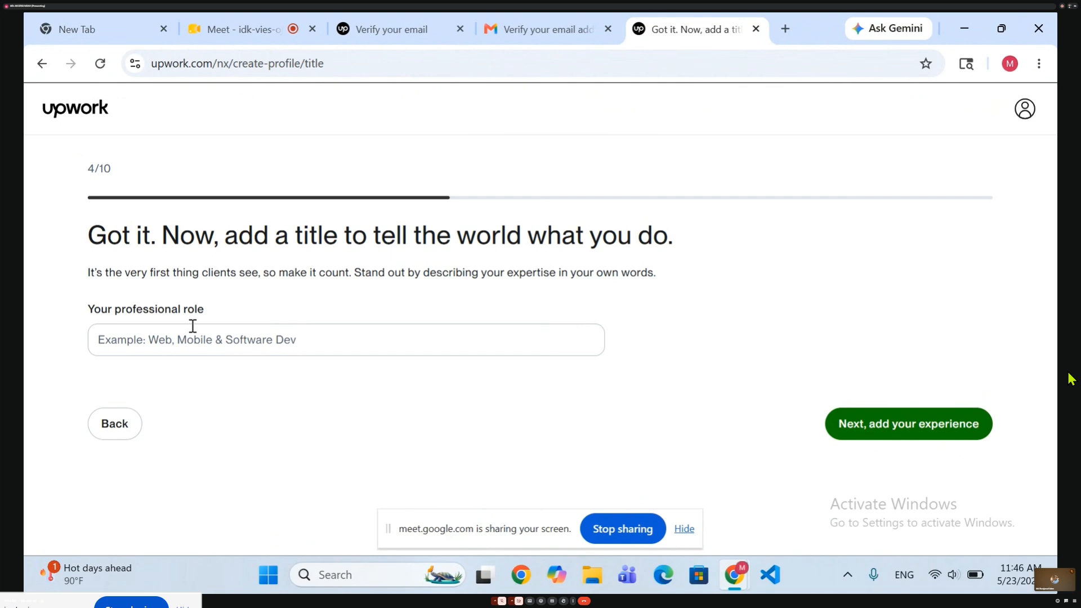
Enter "Web Developer | Digital Marketer" as the professional role and continue to the work experience page.
{"action": "left_click", "coordinate": [180, 341]}
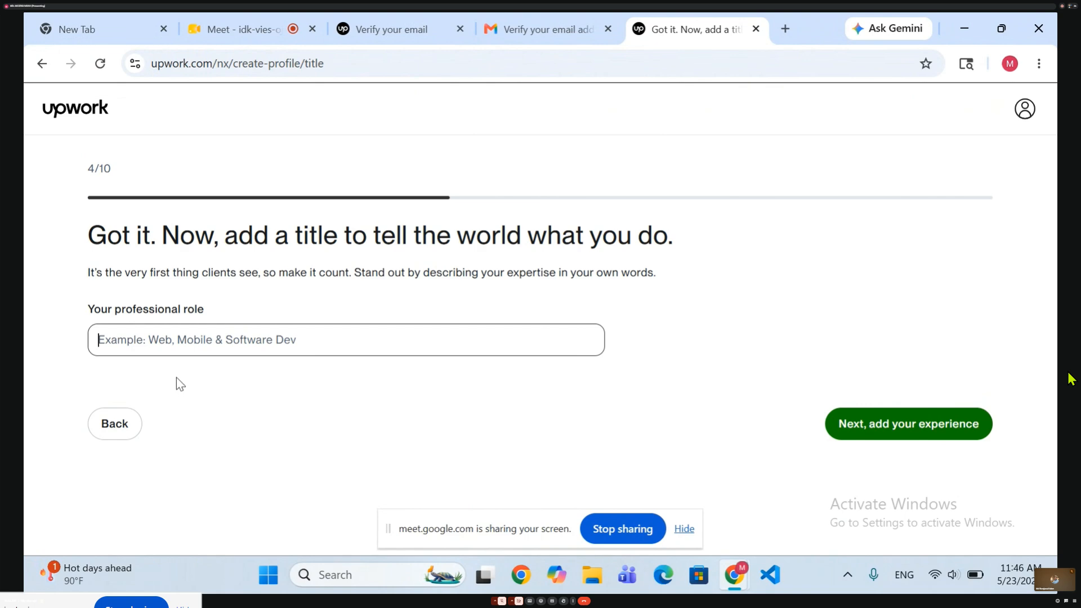
{"action": "type", "text": "Web D"}
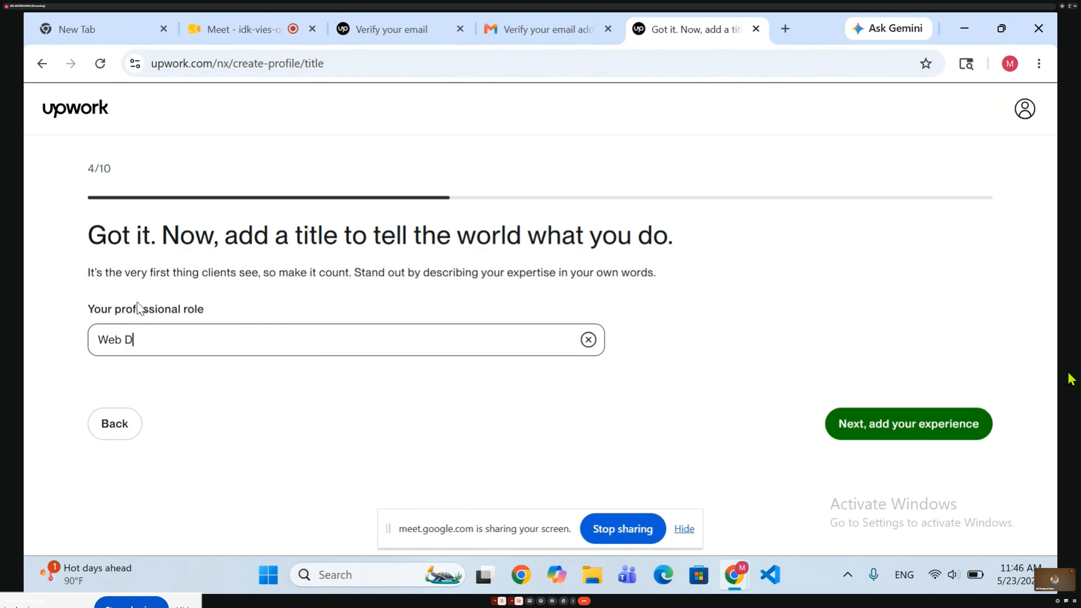
{"action": "type", "text": "evelope"}
{"action": "type", "text": "r"}
{"action": "type", "text": "?"}
{"action": "key", "text": "BackSpace"}
{"action": "type", "text": "|"}
{"action": "type", "text": "Gi"}
{"action": "key", "text": "BackSpace"}
{"action": "key", "text": "BackSpace"}
{"action": "type", "text": "Digi"}
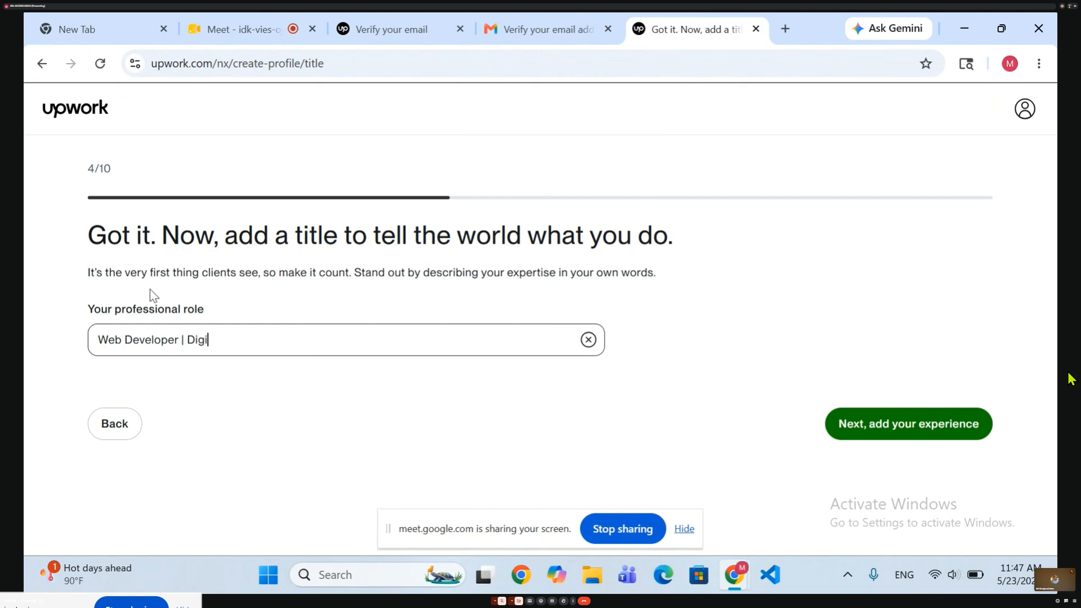
{"action": "left_click", "coordinate": [150, 289]}
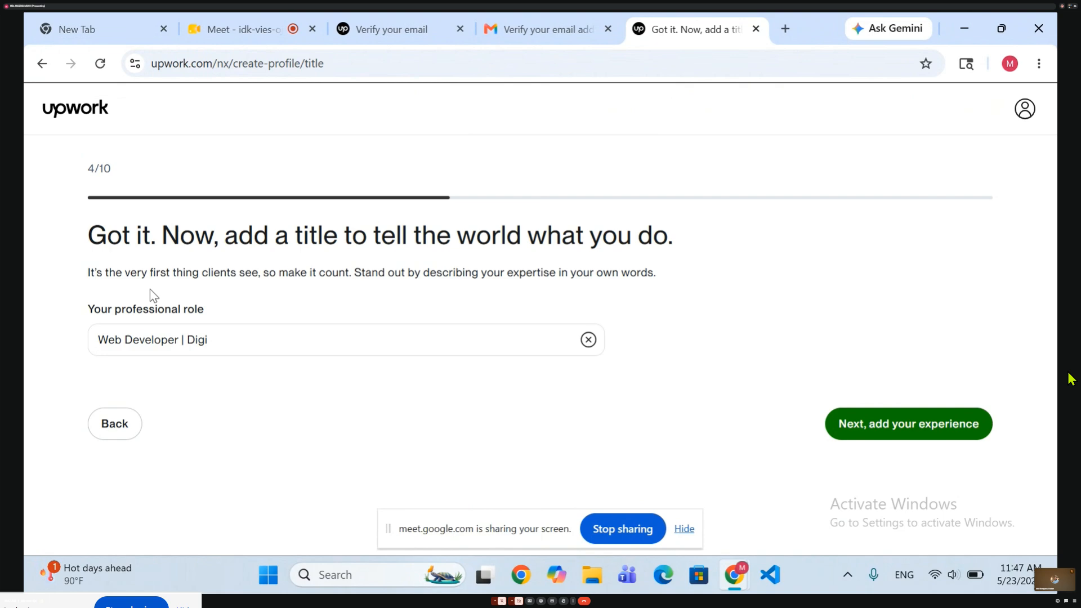
{"action": "left_click", "coordinate": [261, 350]}
{"action": "type", "text": "t"}
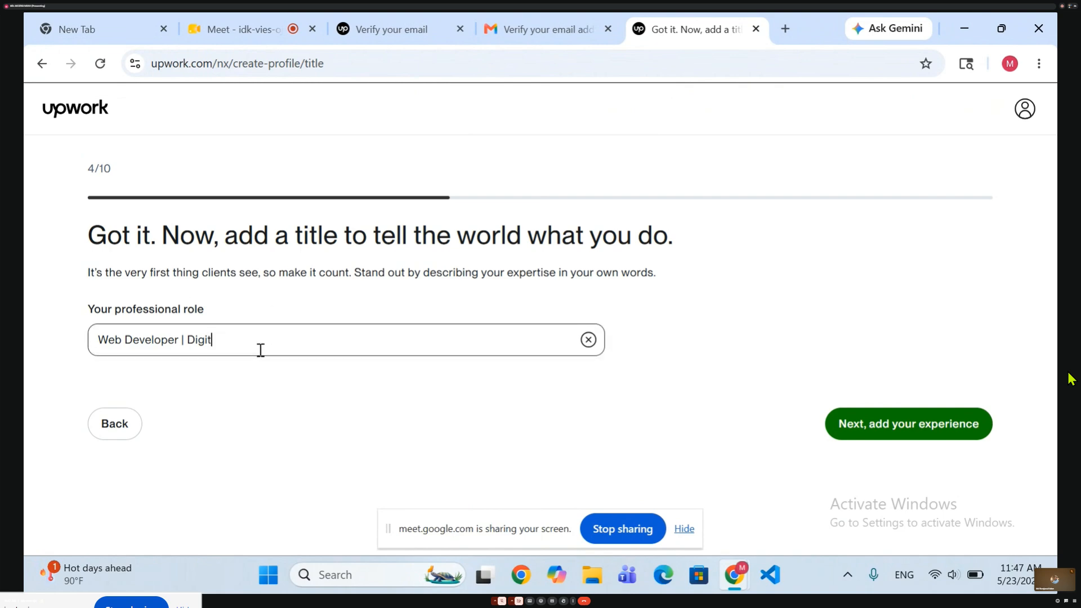
{"action": "type", "text": "al Marketer"}
{"action": "left_click_drag", "start_coordinate": [292, 343], "coordinate": [73, 370]}
{"action": "left_click", "coordinate": [59, 376]}
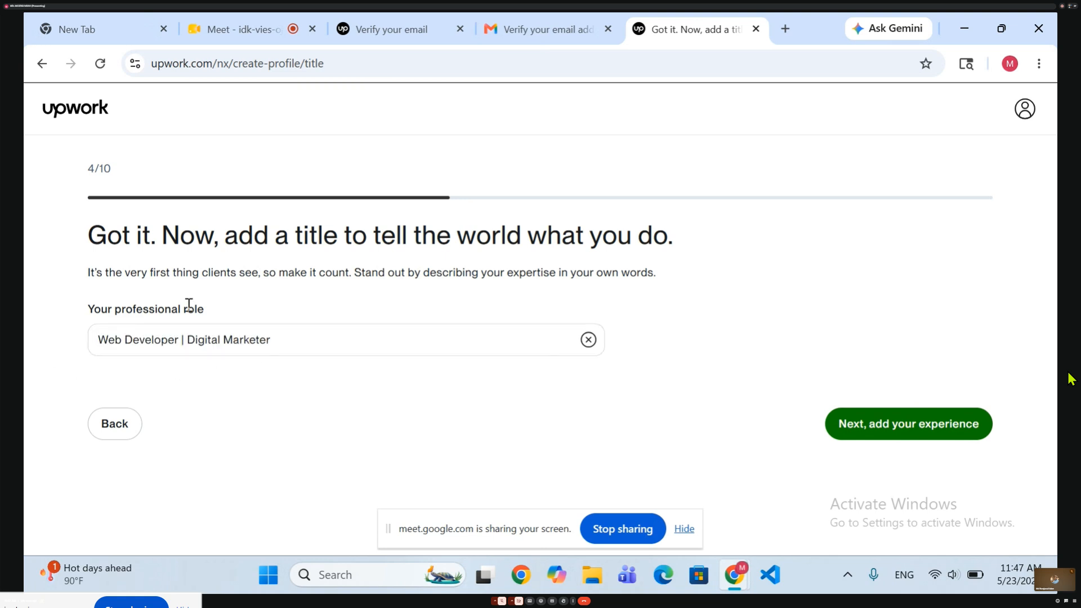
{"action": "left_click", "coordinate": [844, 437]}
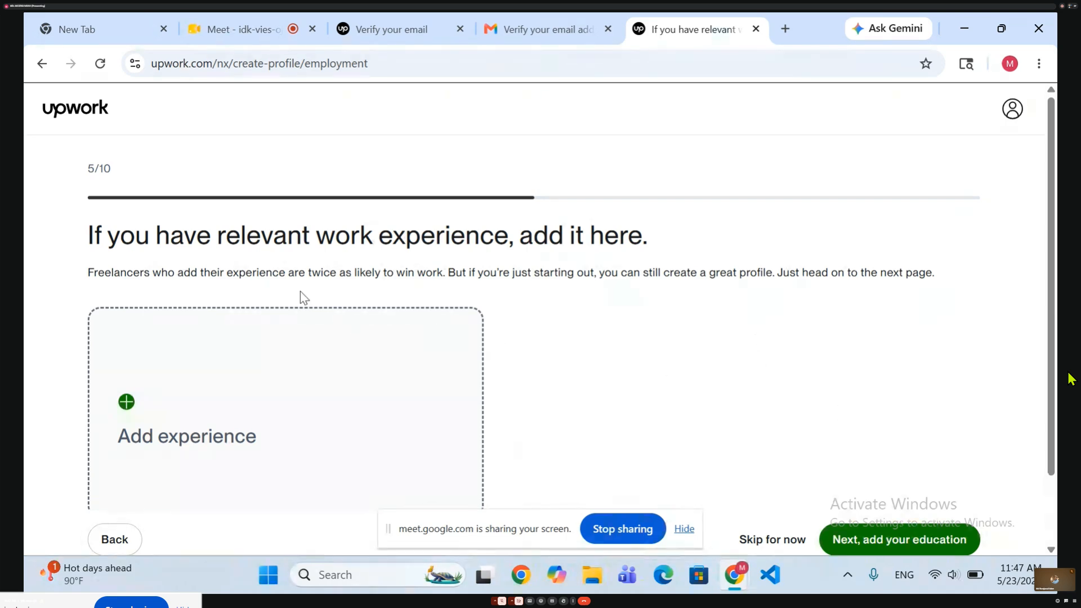
Open the work experience form and examine its title, company, location, current-role, date and description fields.
{"action": "scroll", "coordinate": [241, 451], "scroll_direction": "down", "scroll_amount": 2}
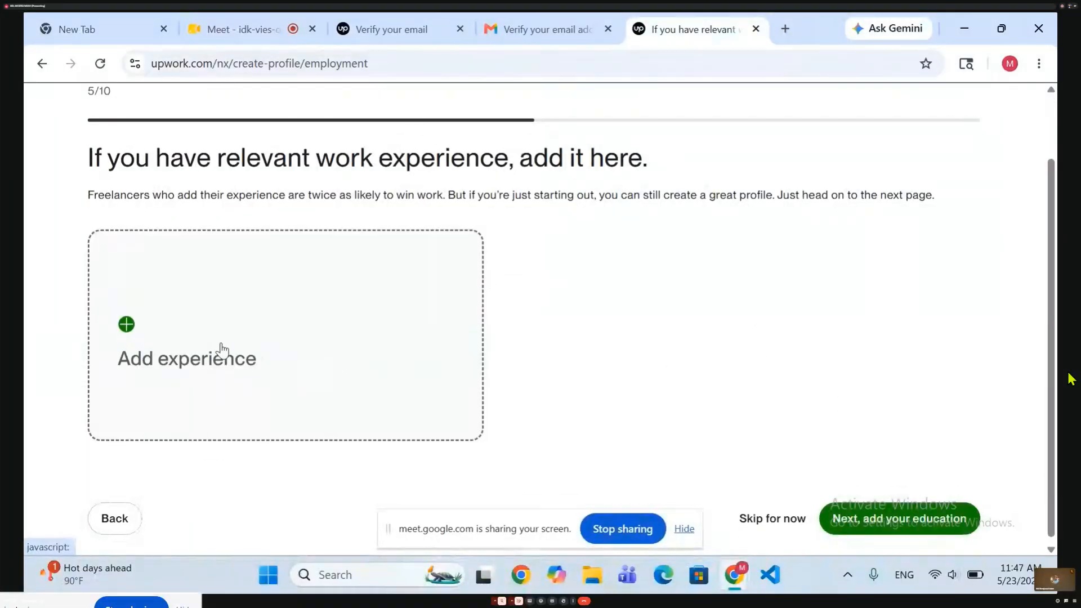
{"action": "left_click", "coordinate": [174, 313]}
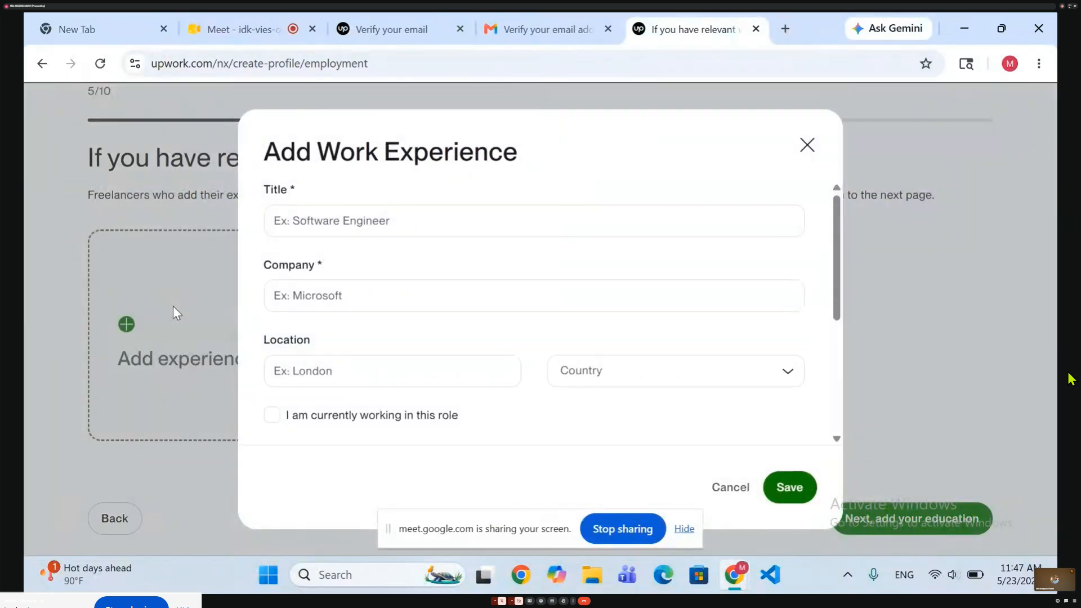
{"action": "scroll", "coordinate": [391, 309], "scroll_direction": "down", "scroll_amount": 3}
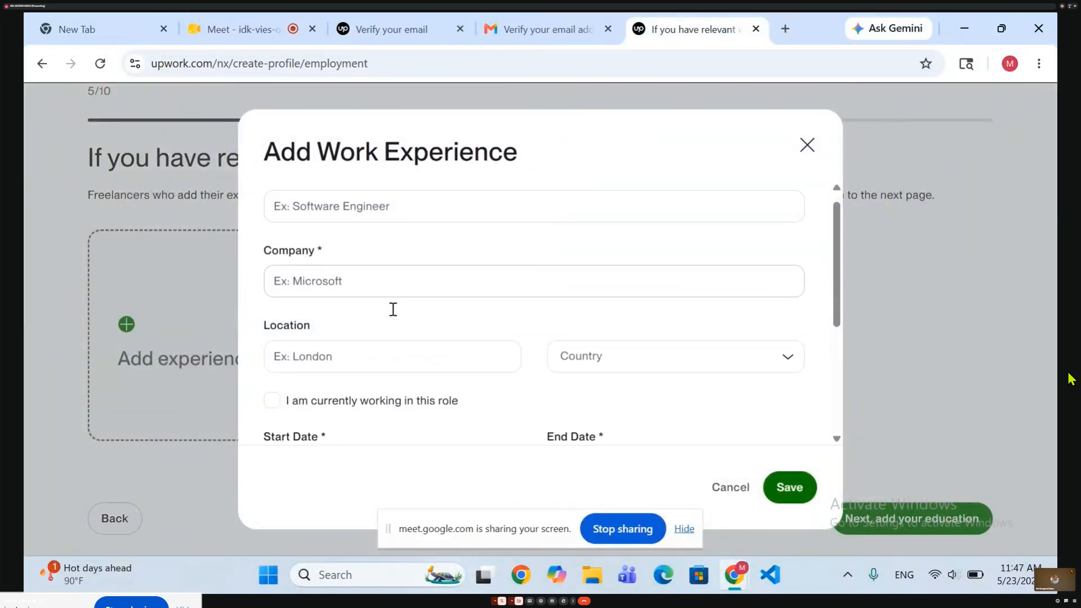
{"action": "scroll", "coordinate": [393, 309], "scroll_direction": "up", "scroll_amount": 3}
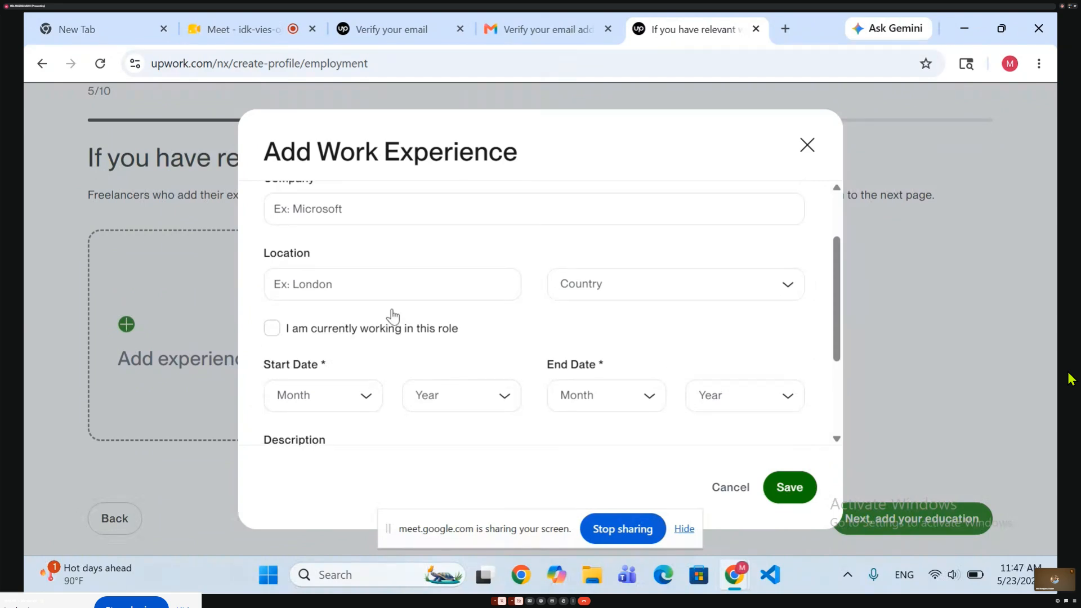
{"action": "left_click", "coordinate": [807, 145]}
{"action": "left_click", "coordinate": [448, 306]}
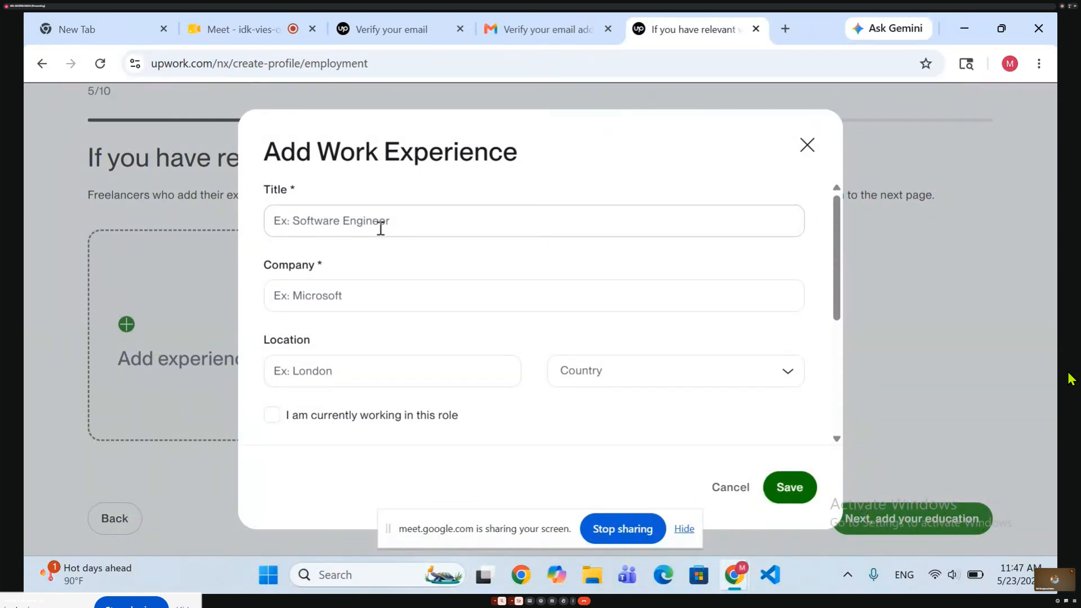
{"action": "left_click", "coordinate": [319, 221]}
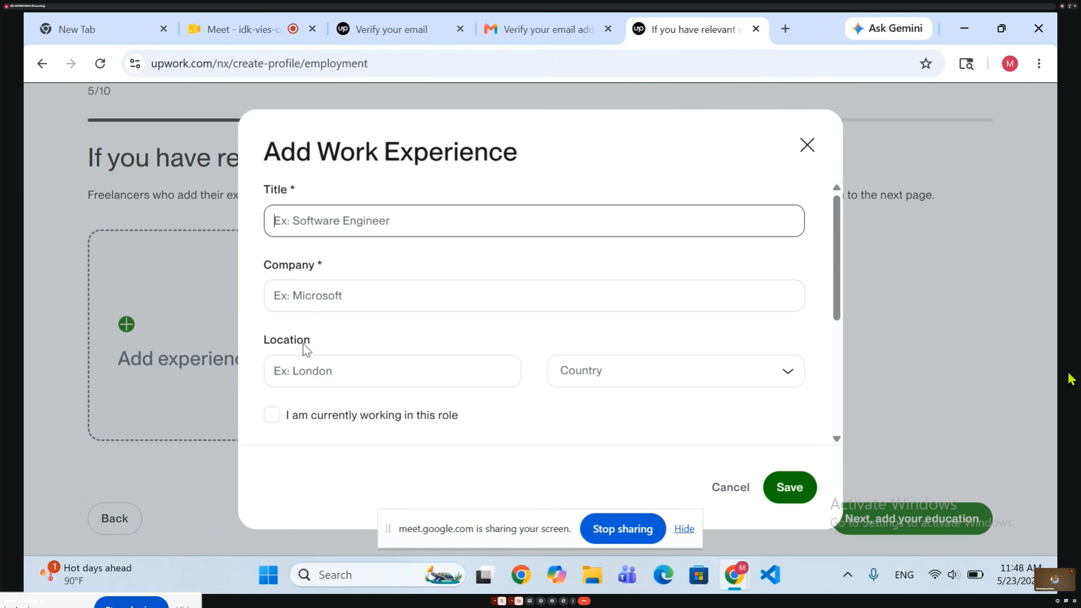
{"action": "scroll", "coordinate": [306, 350], "scroll_direction": "down", "scroll_amount": 1}
{"action": "scroll", "coordinate": [305, 349], "scroll_direction": "down", "scroll_amount": 1}
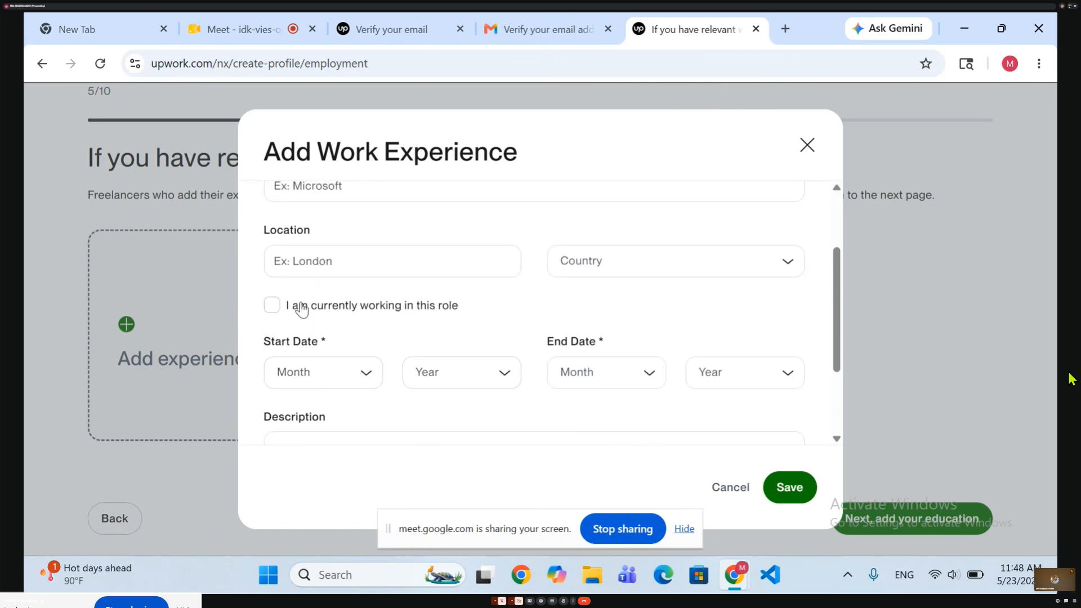
{"action": "left_click", "coordinate": [272, 307]}
{"action": "left_click", "coordinate": [271, 307]}
{"action": "scroll", "coordinate": [337, 393], "scroll_direction": "down", "scroll_amount": 2}
{"action": "scroll", "coordinate": [337, 393], "scroll_direction": "down", "scroll_amount": 1}
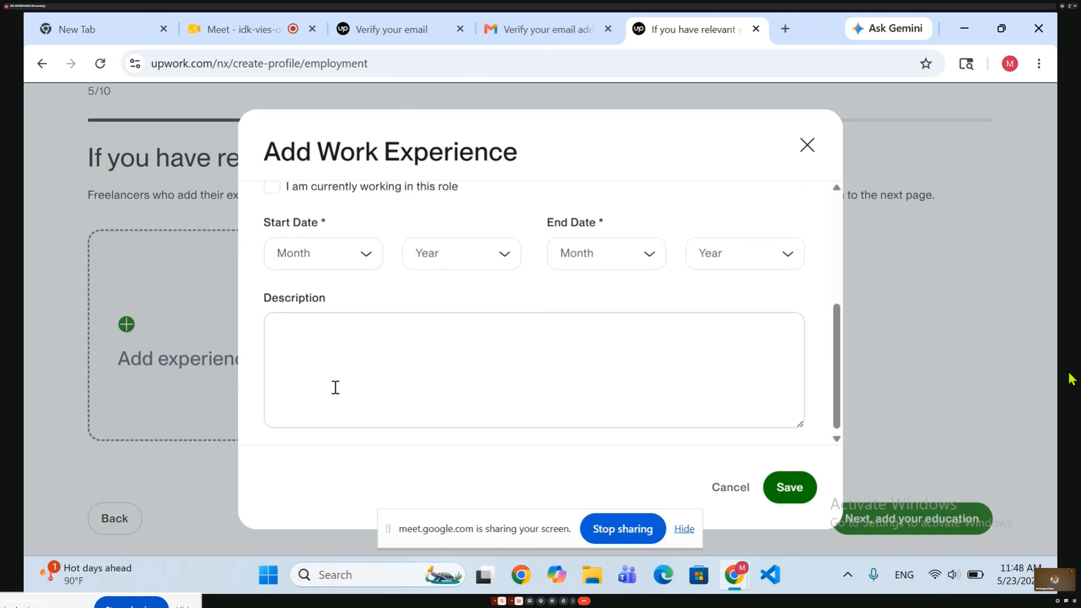
{"action": "scroll", "coordinate": [335, 387], "scroll_direction": "up", "scroll_amount": 5}
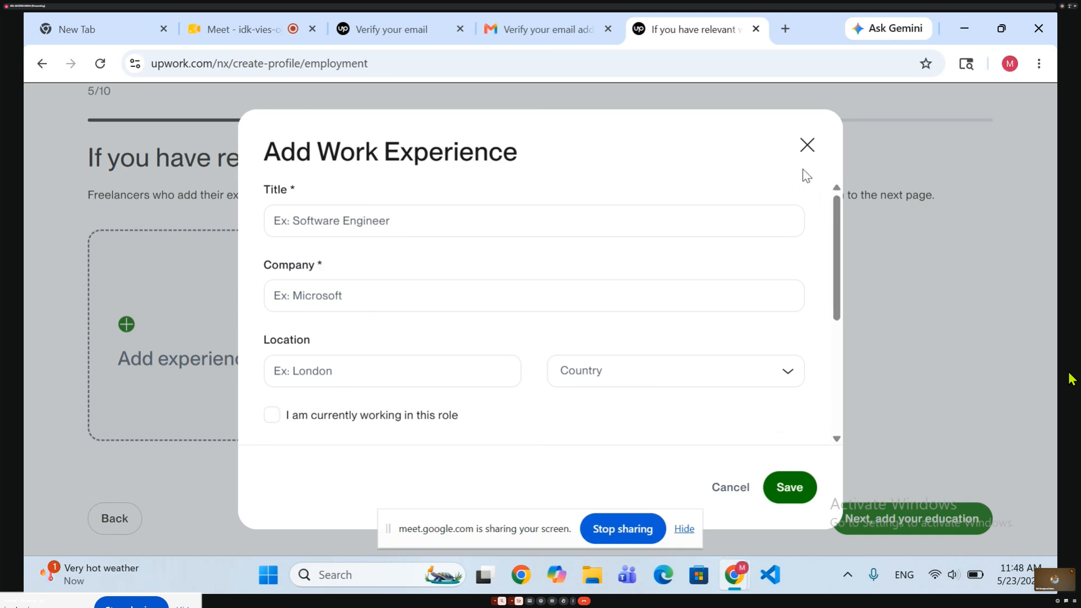
Close the blank work experience form without saving and skip the work experience page.
{"action": "left_click", "coordinate": [807, 147]}
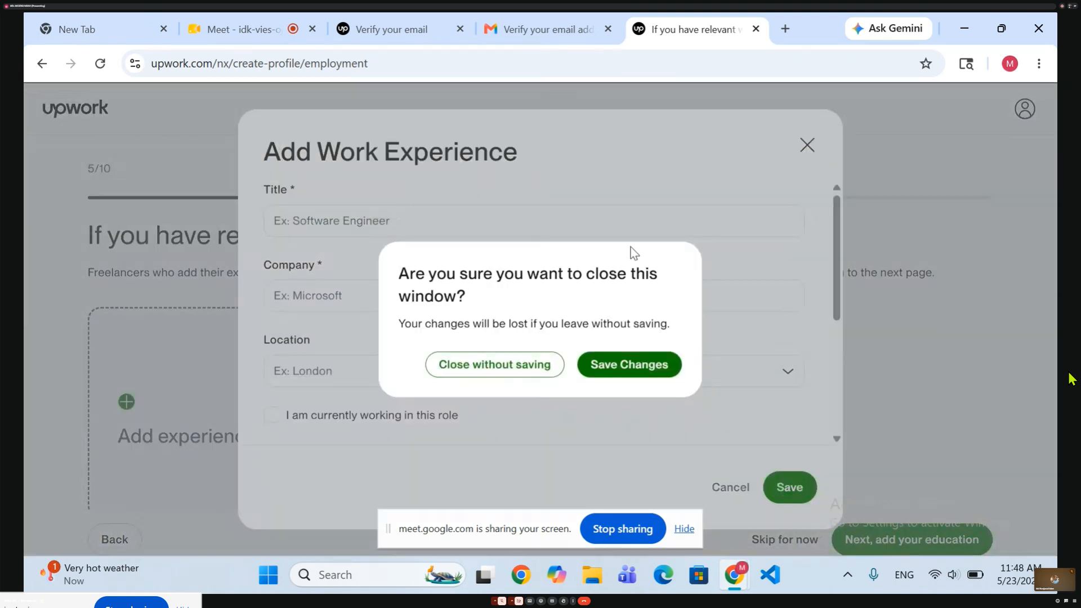
{"action": "left_click", "coordinate": [633, 367]}
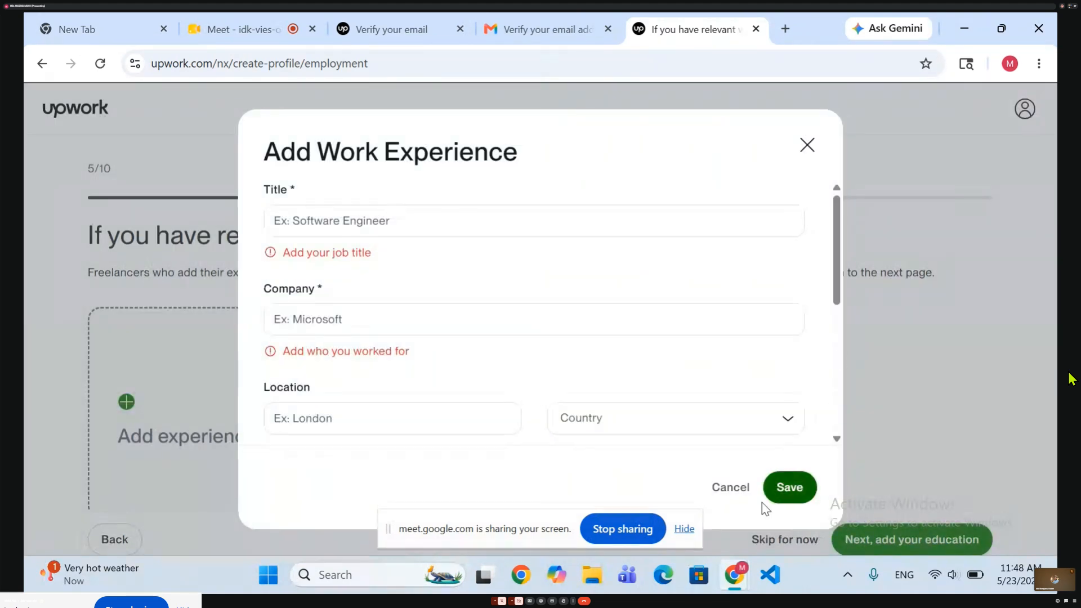
{"action": "left_click", "coordinate": [734, 487]}
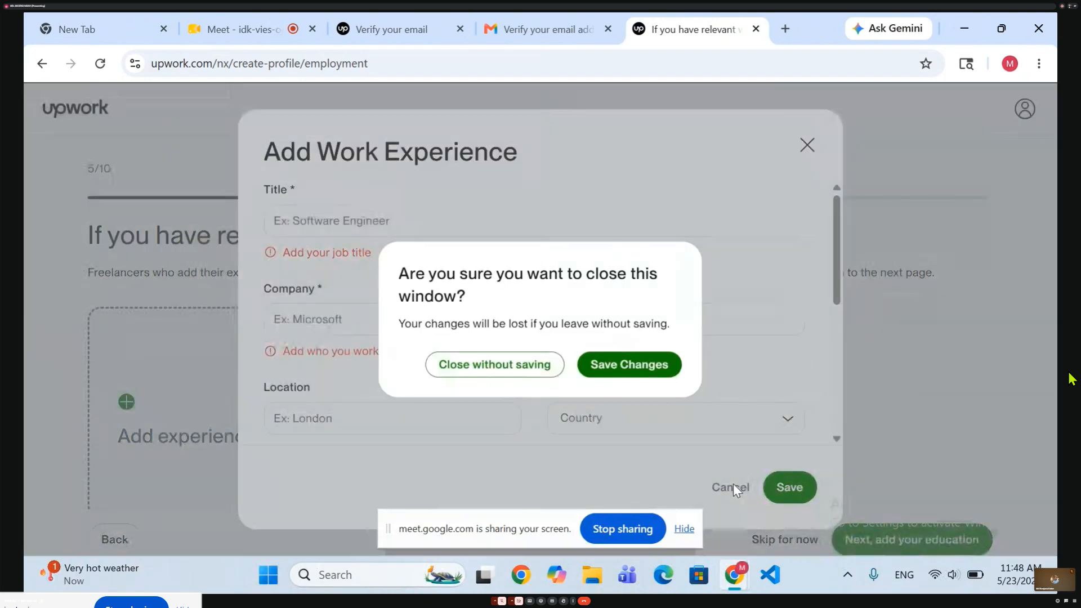
{"action": "left_click", "coordinate": [502, 372]}
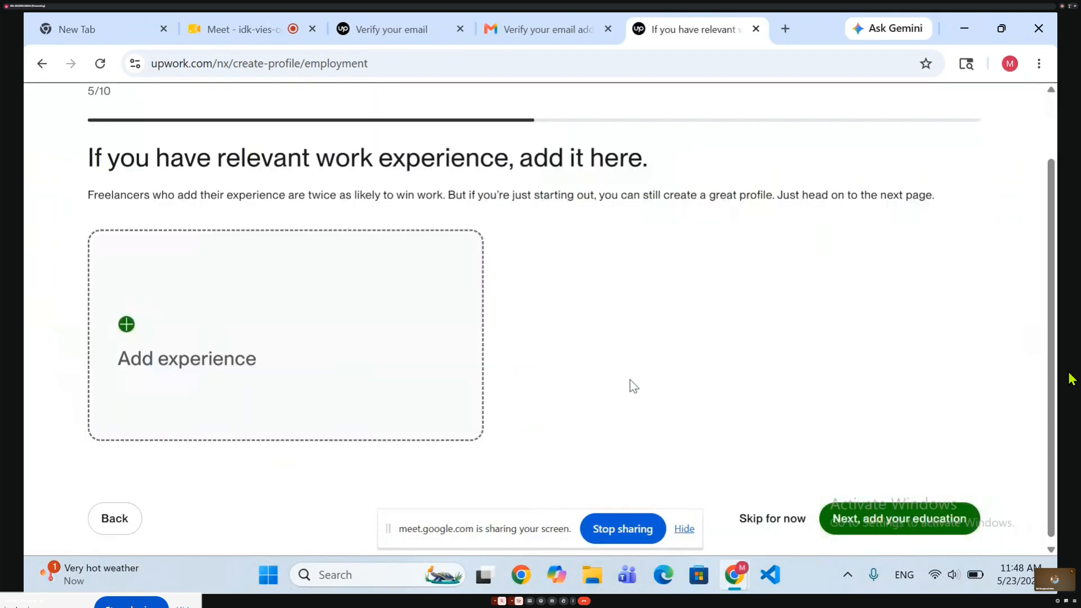
{"action": "left_click", "coordinate": [772, 514]}
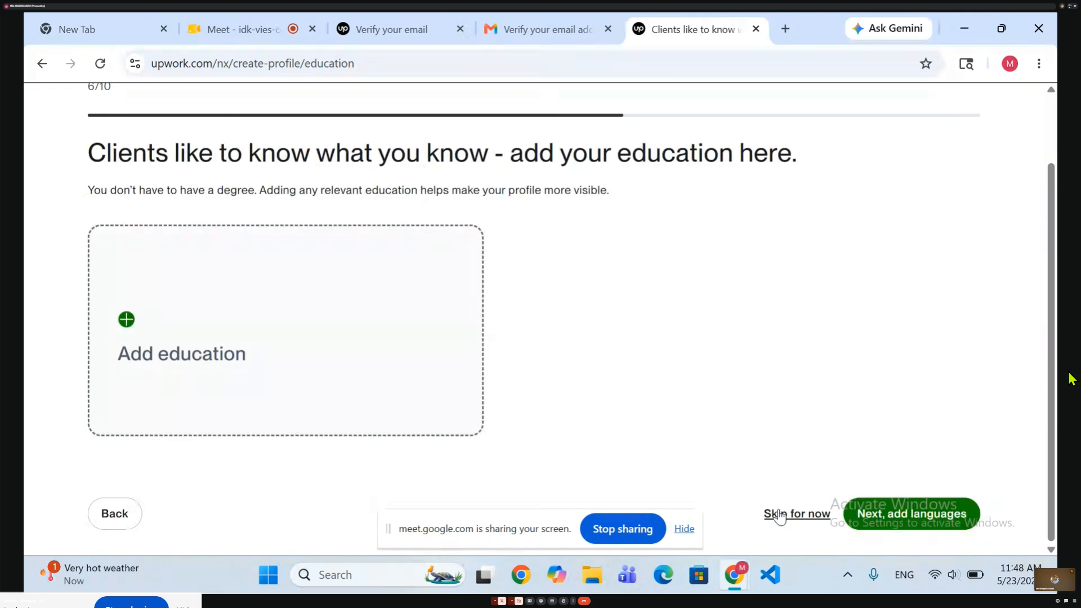
Open the education history form and examine its school, degree, field of study, dates attended and description fields.
{"action": "left_click", "coordinate": [181, 290]}
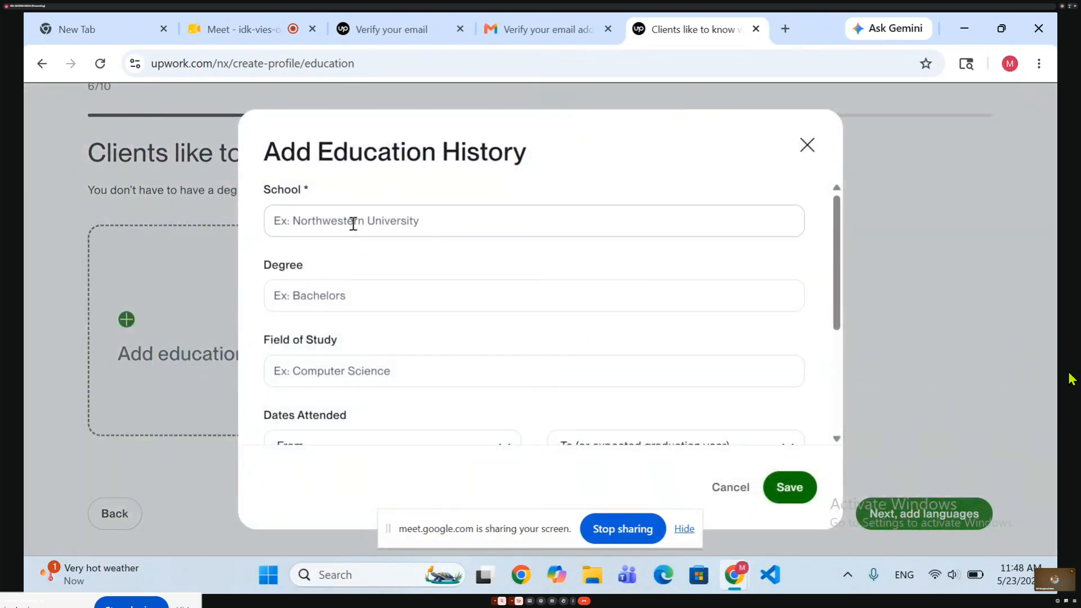
{"action": "left_click", "coordinate": [451, 219]}
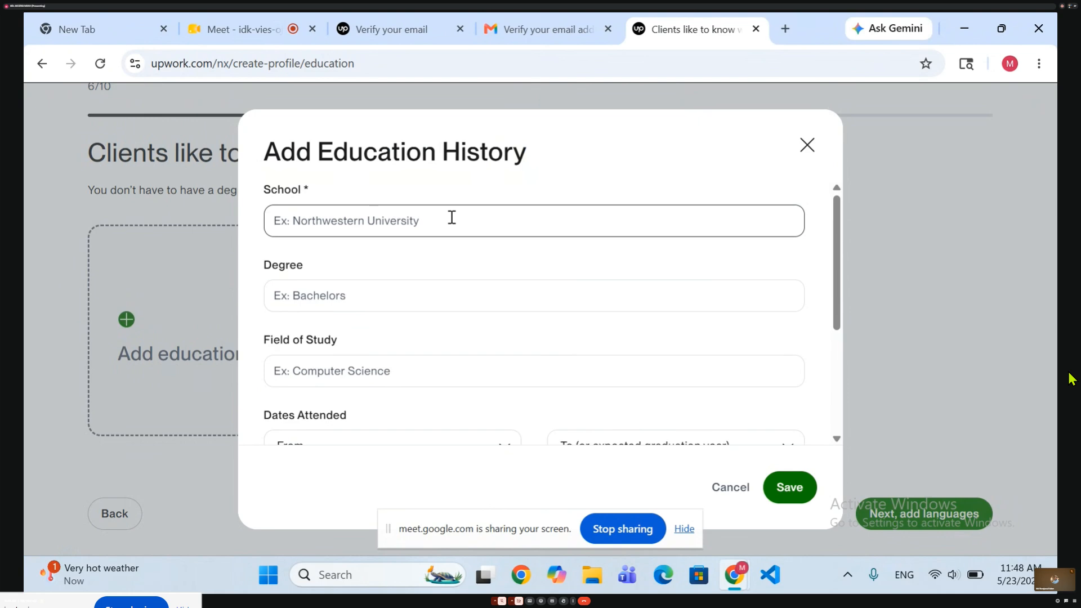
{"action": "left_click", "coordinate": [786, 29]}
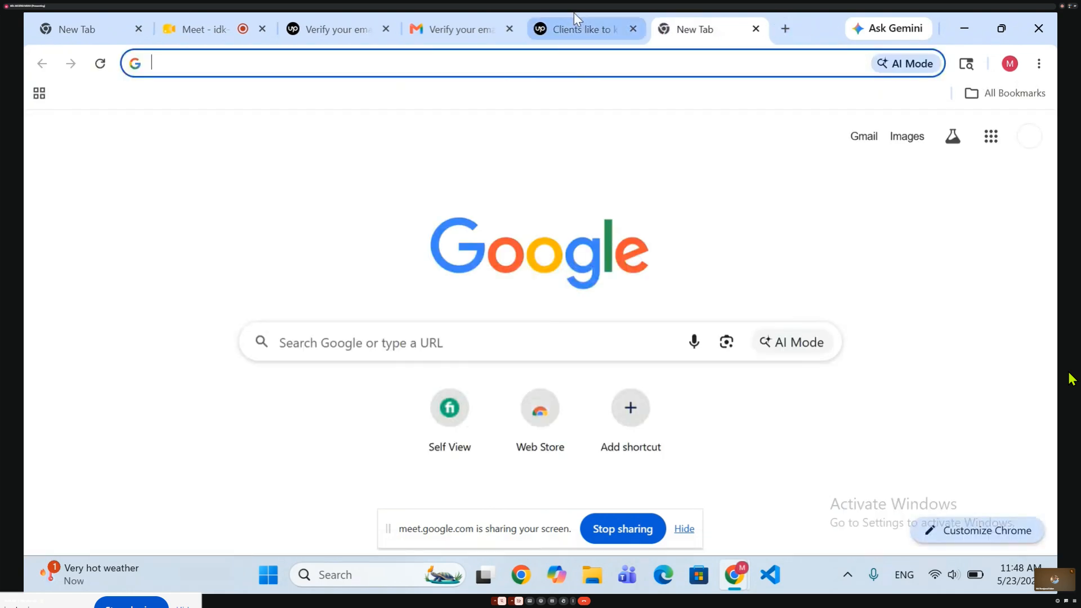
{"action": "left_click", "coordinate": [573, 28]}
{"action": "scroll", "coordinate": [453, 402], "scroll_direction": "down", "scroll_amount": 2}
{"action": "scroll", "coordinate": [454, 403], "scroll_direction": "up", "scroll_amount": 2}
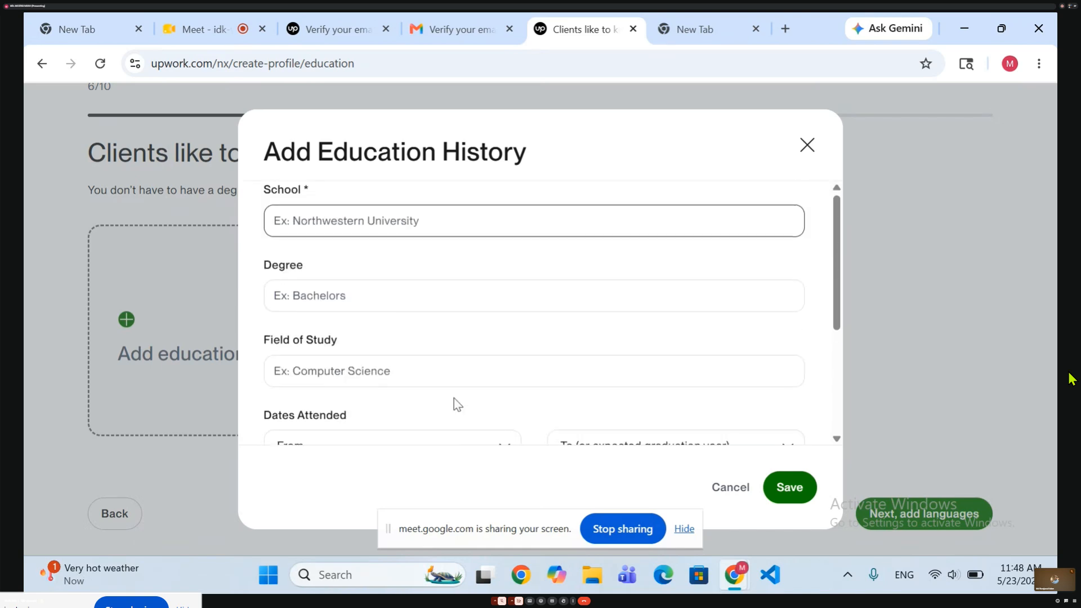
{"action": "left_click", "coordinate": [378, 310]}
{"action": "scroll", "coordinate": [379, 311], "scroll_direction": "down", "scroll_amount": 1}
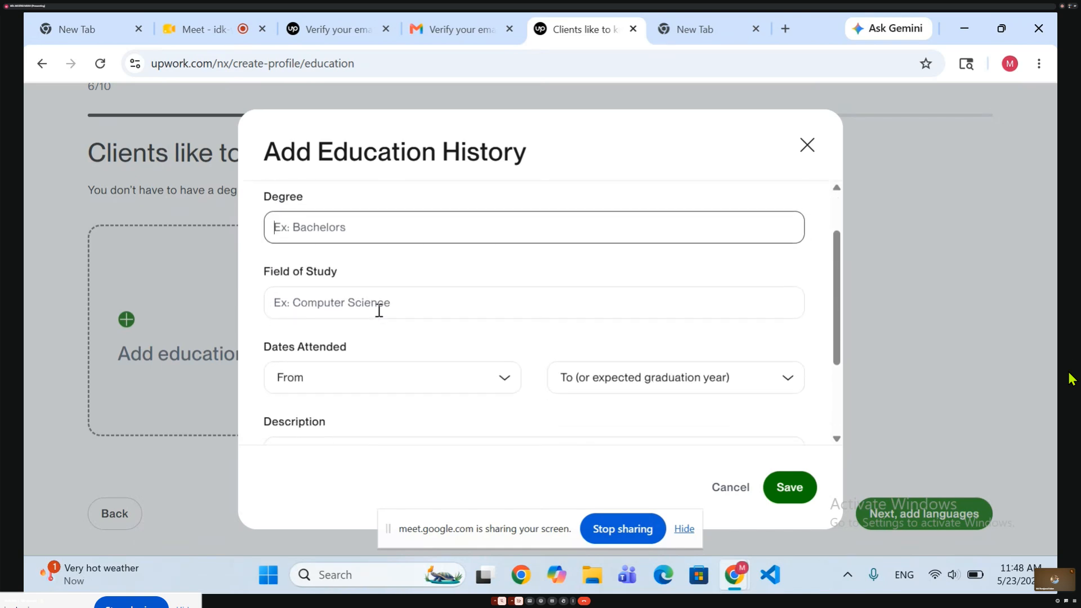
{"action": "left_click", "coordinate": [350, 311]}
{"action": "scroll", "coordinate": [350, 311], "scroll_direction": "down", "scroll_amount": 1}
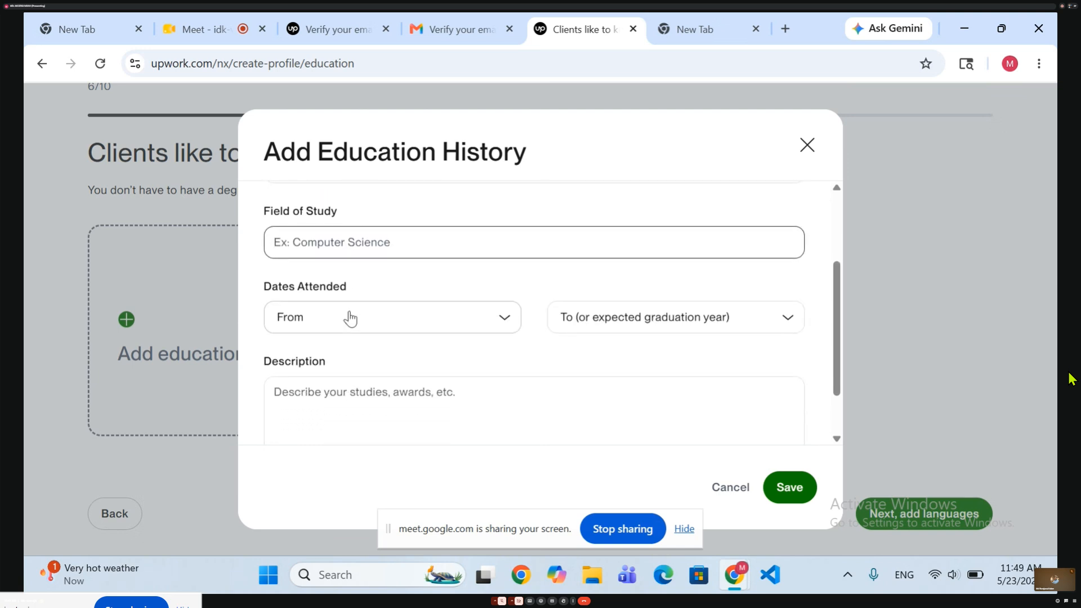
{"action": "scroll", "coordinate": [350, 319], "scroll_direction": "down", "scroll_amount": 1}
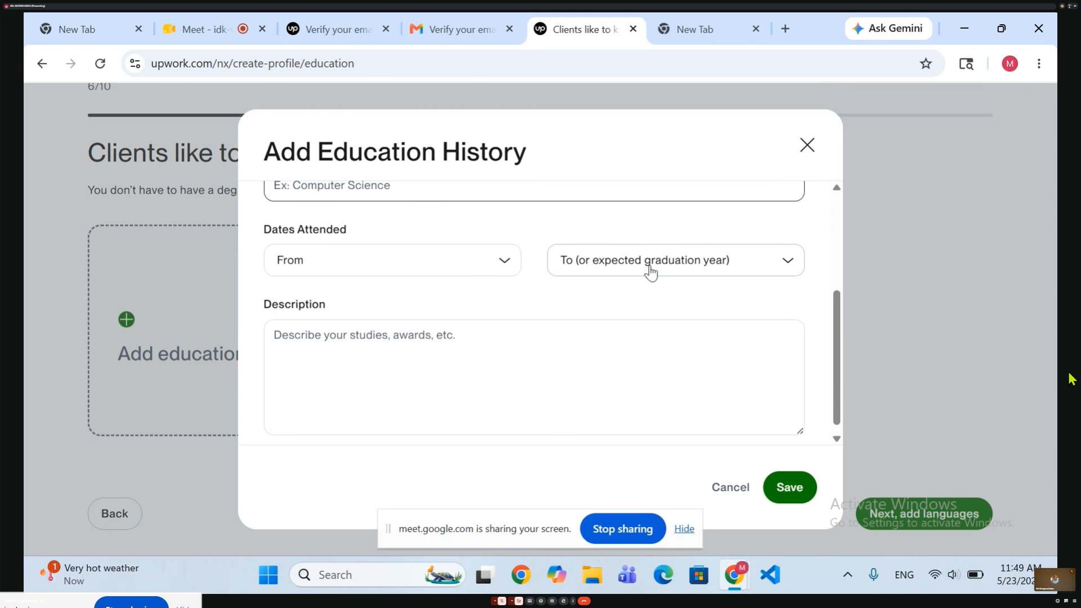
{"action": "scroll", "coordinate": [650, 272], "scroll_direction": "down", "scroll_amount": 1}
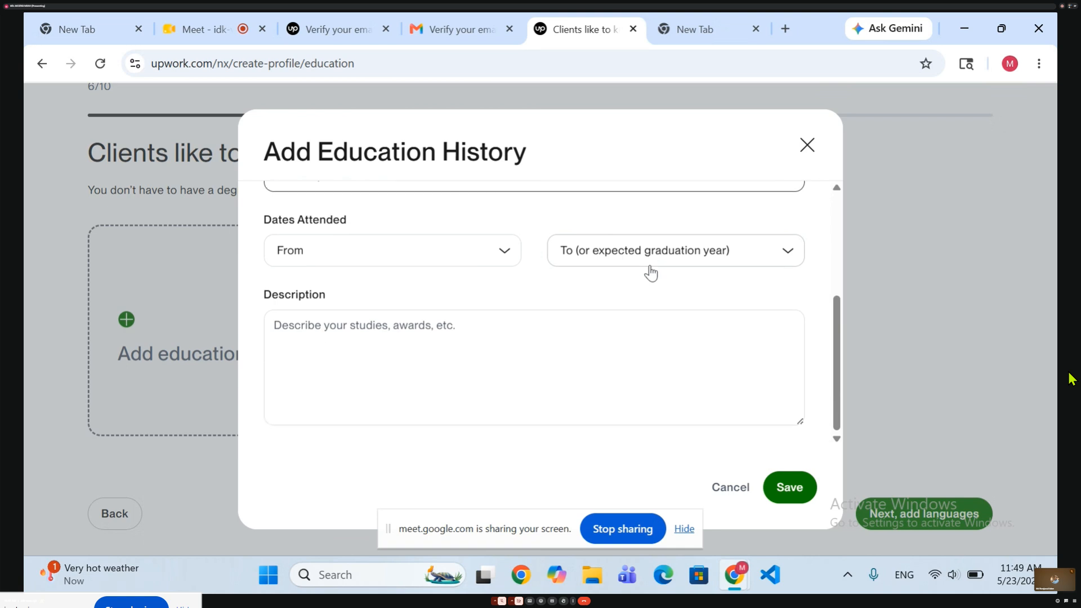
{"action": "left_click", "coordinate": [482, 338]}
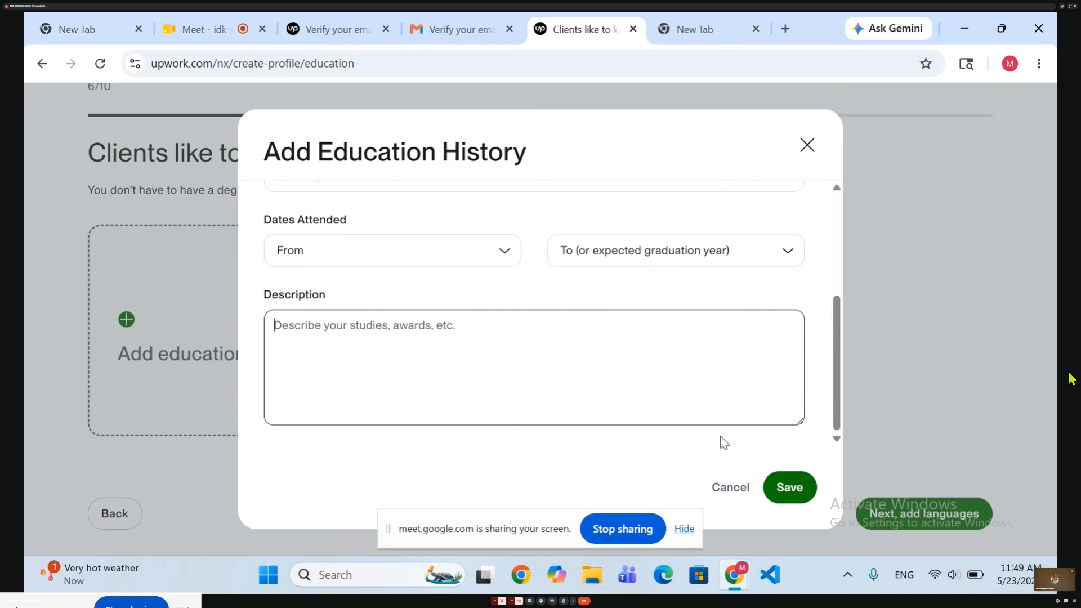
Cancel the education history form and skip the education page.
{"action": "left_click", "coordinate": [730, 487]}
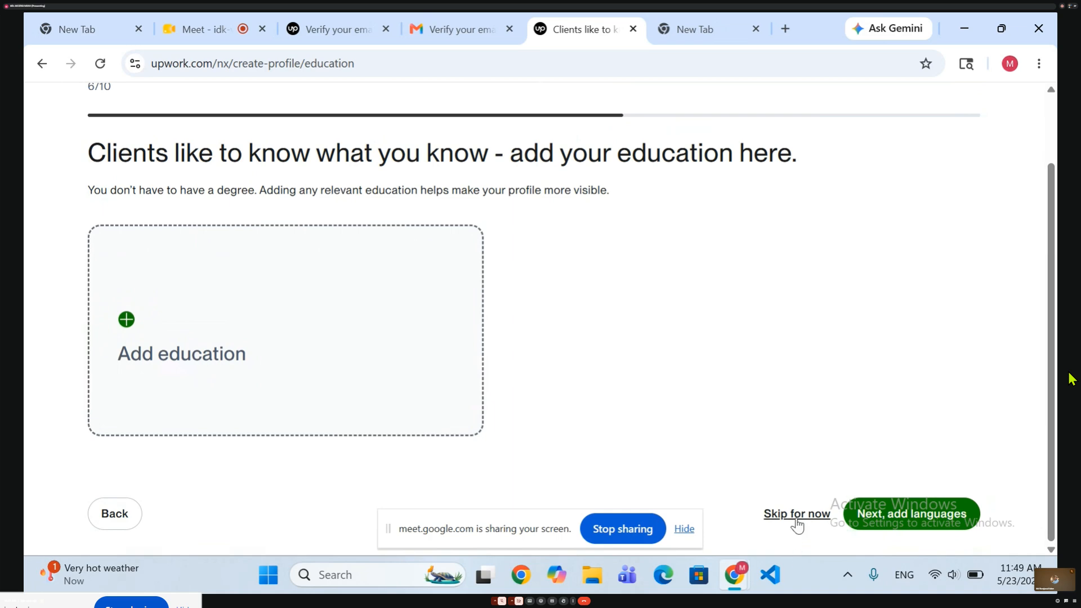
{"action": "left_click", "coordinate": [795, 514]}
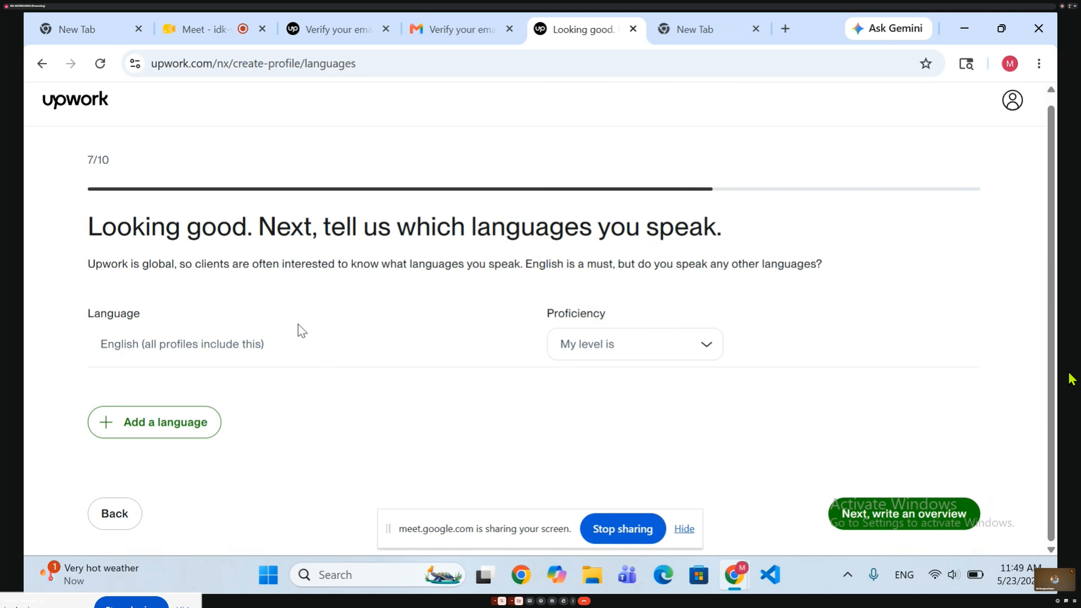
Set the English proficiency level to Fluent.
{"action": "left_click", "coordinate": [608, 355]}
{"action": "scroll", "coordinate": [603, 433], "scroll_direction": "down", "scroll_amount": 1}
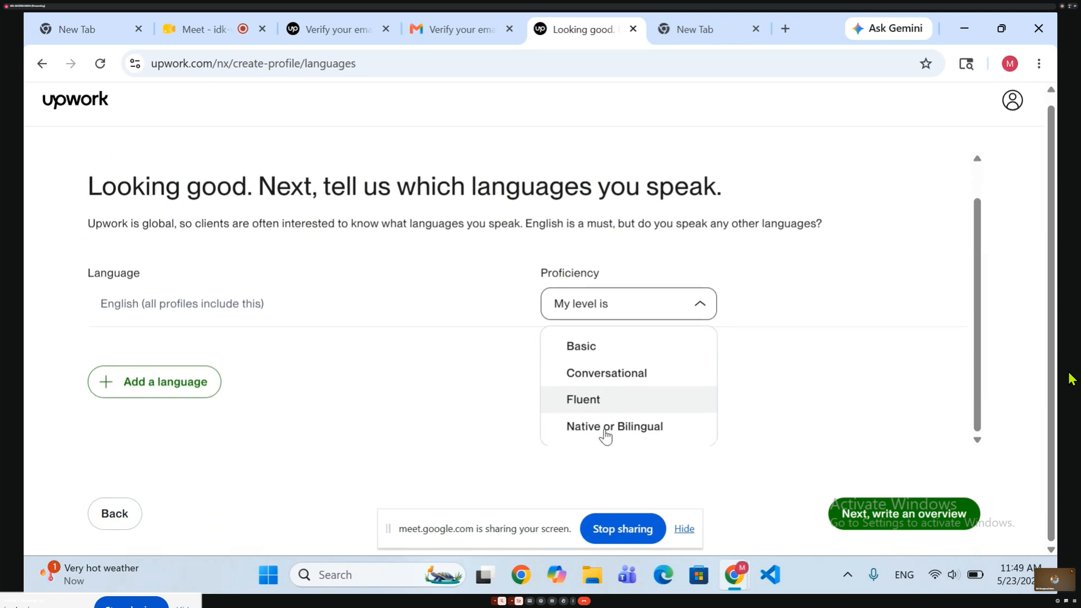
{"action": "left_click", "coordinate": [606, 399]}
Add German as another spoken language and set its proficiency to Conversational.
{"action": "left_click", "coordinate": [137, 435]}
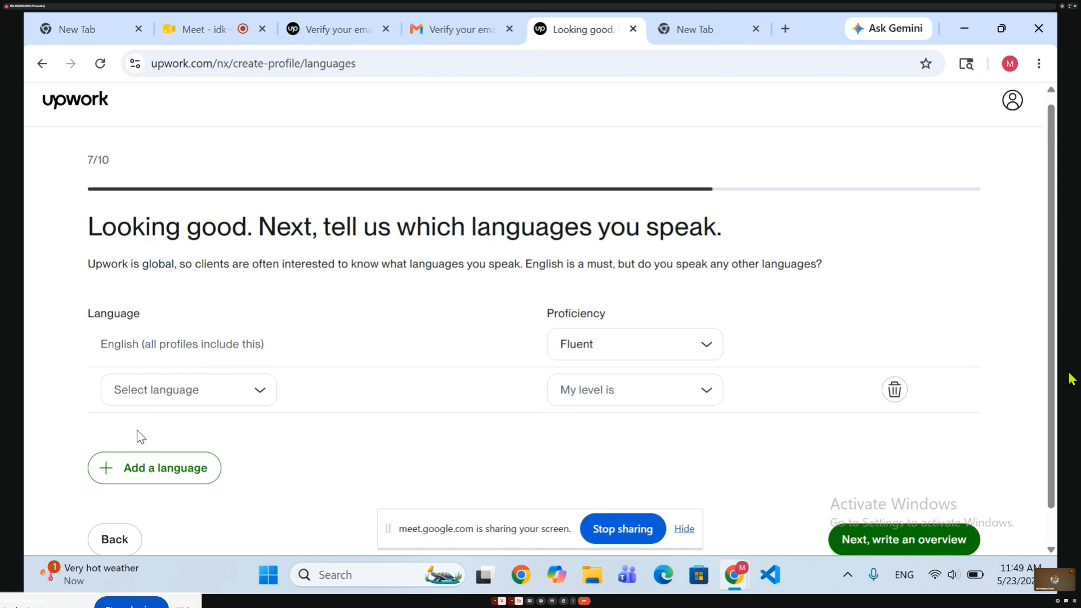
{"action": "left_click", "coordinate": [175, 401]}
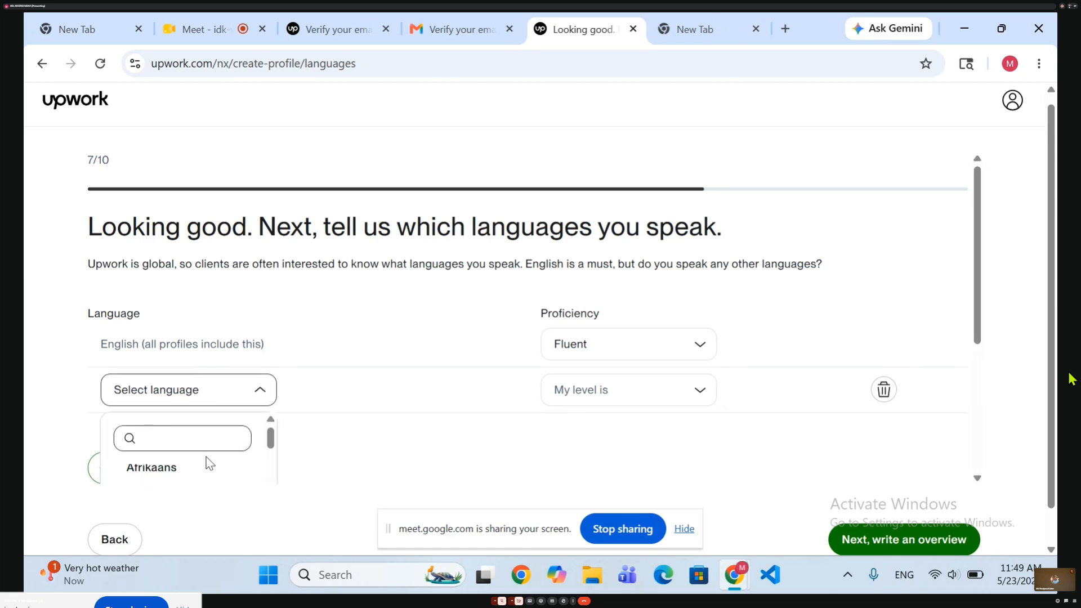
{"action": "type", "text": "d"}
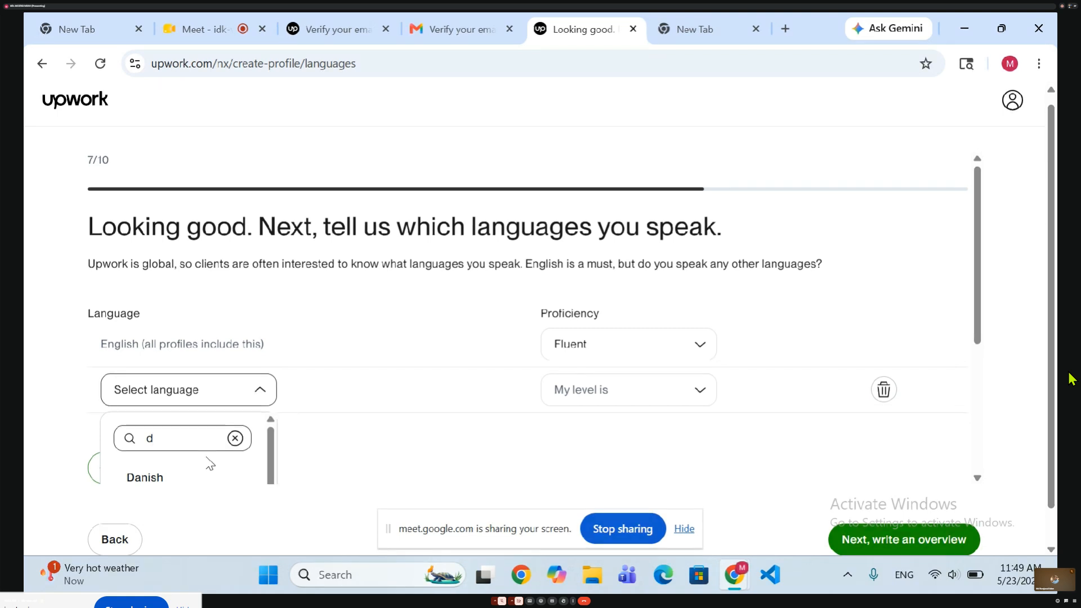
{"action": "scroll", "coordinate": [377, 420], "scroll_direction": "down", "scroll_amount": 2}
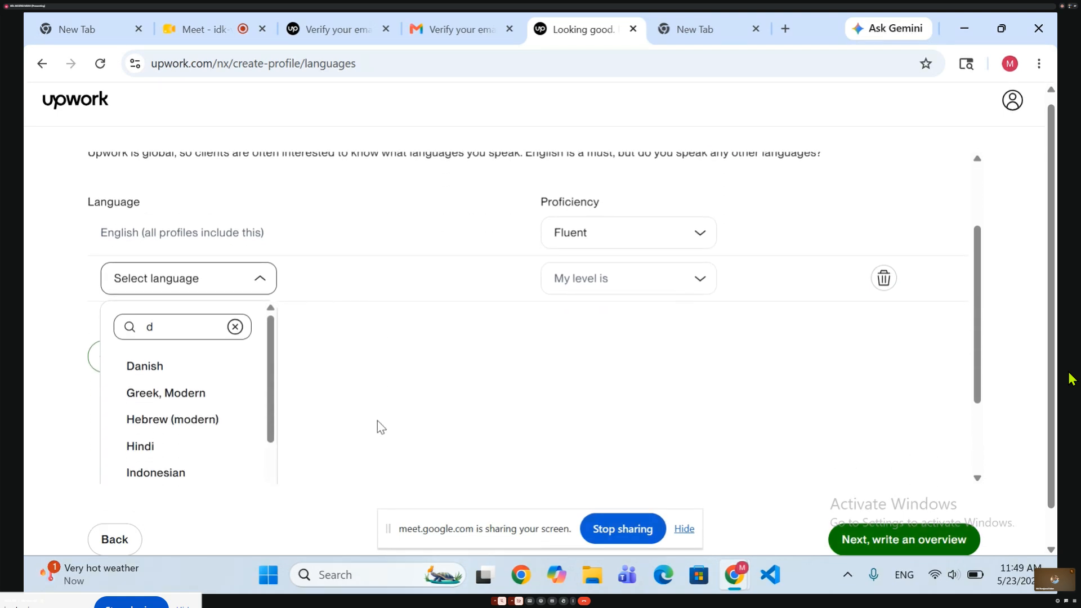
{"action": "key", "text": "BackSpace"}
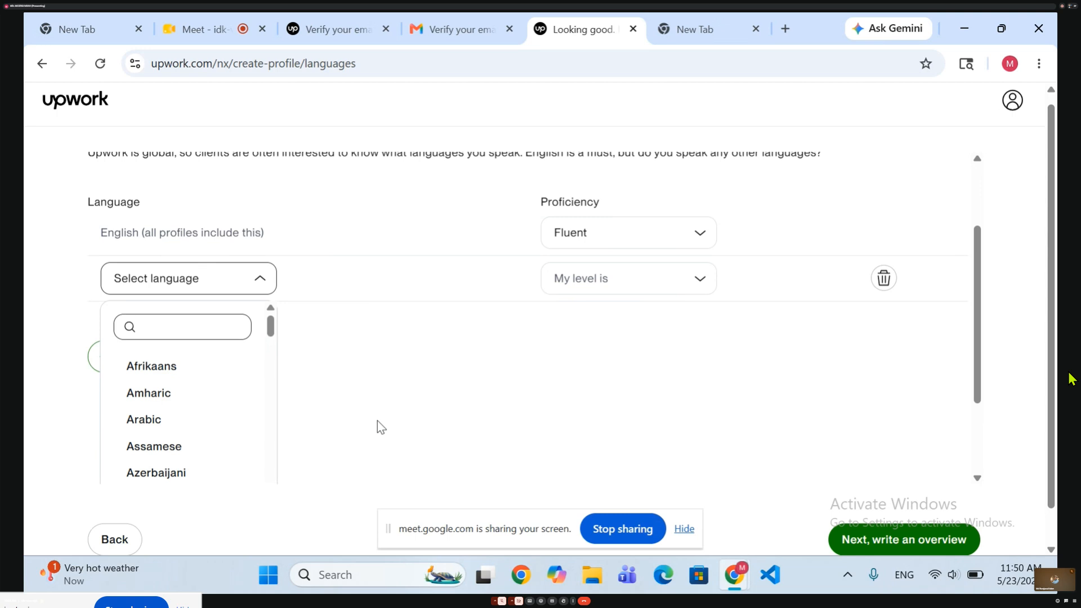
{"action": "type", "text": "ger"}
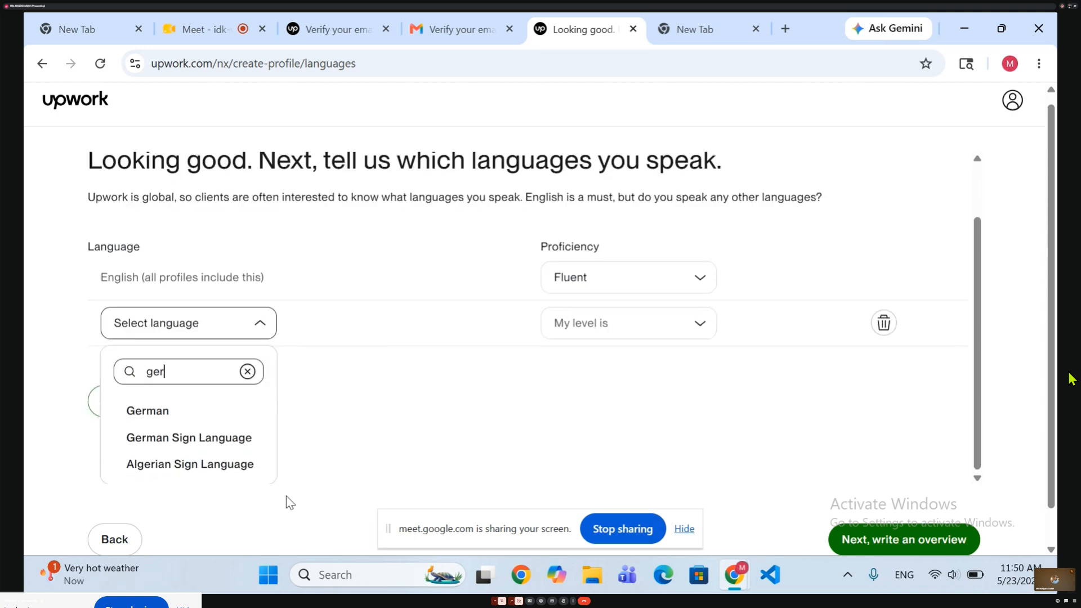
{"action": "left_click", "coordinate": [201, 407]}
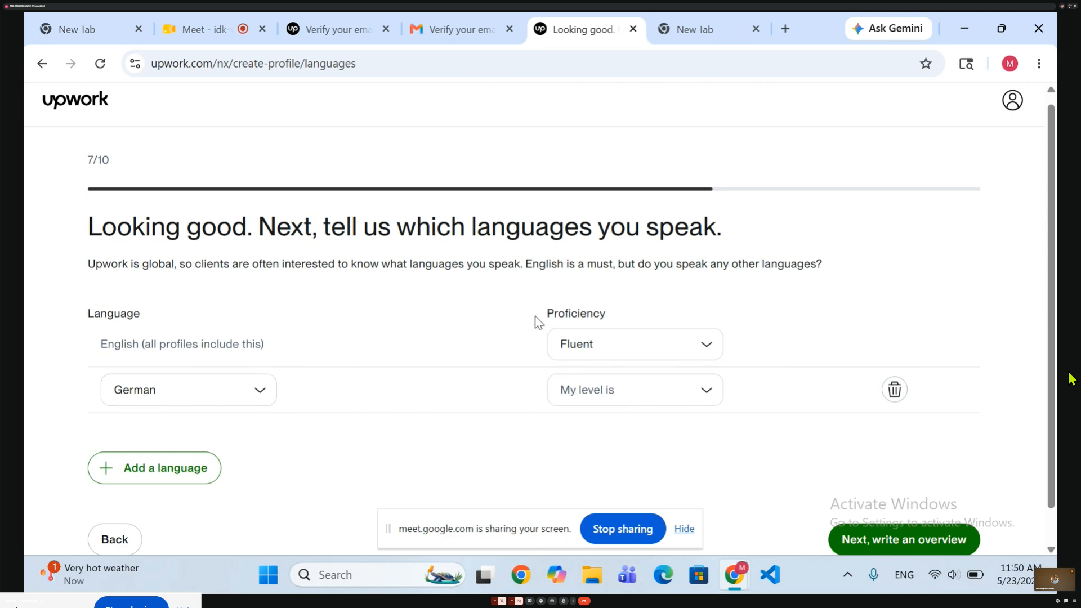
{"action": "left_click", "coordinate": [579, 390]}
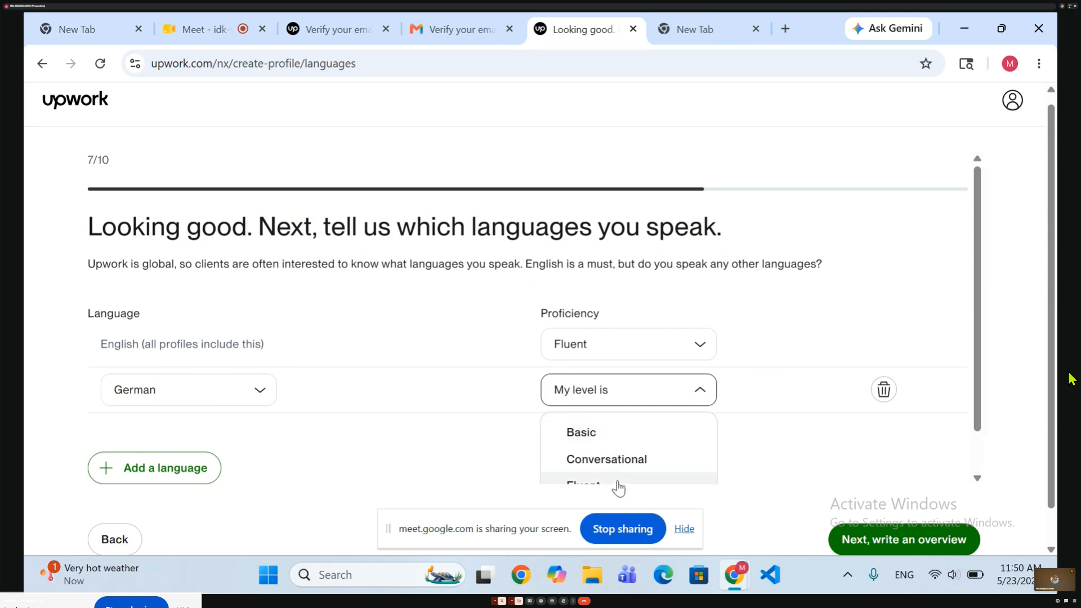
{"action": "left_click", "coordinate": [618, 459]}
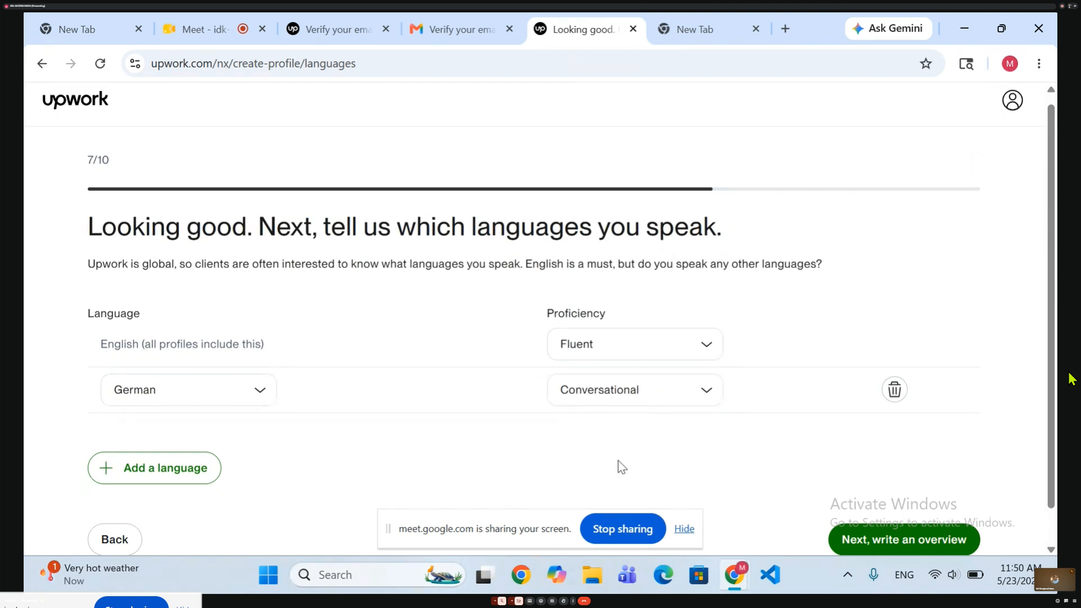
Review the German proficiency options, keep Conversational, and continue to the profile overview page.
{"action": "scroll", "coordinate": [620, 466], "scroll_direction": "down", "scroll_amount": 1}
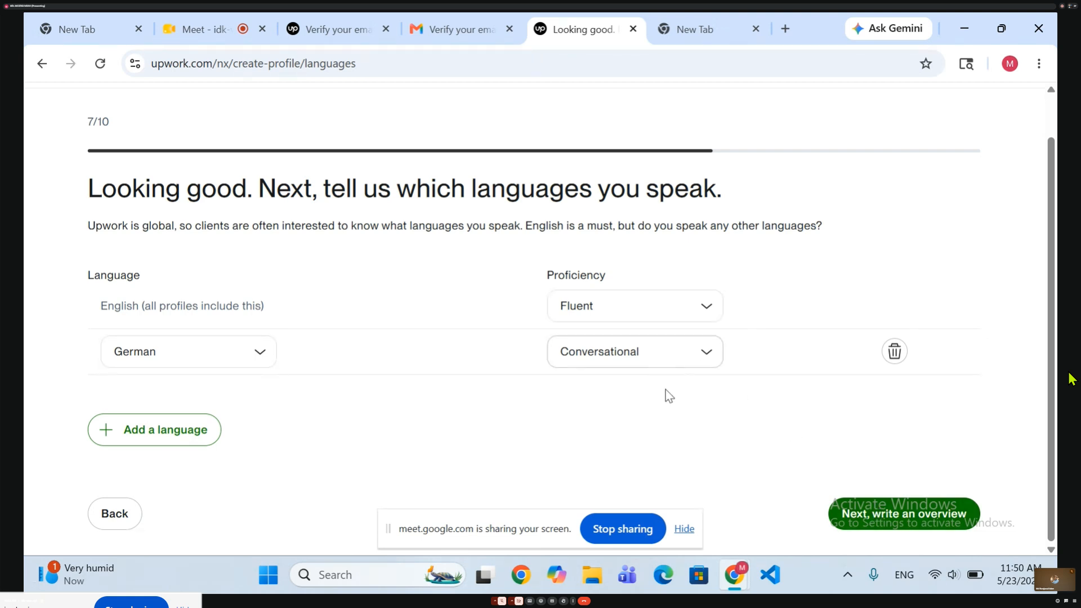
{"action": "left_click", "coordinate": [572, 352]}
{"action": "scroll", "coordinate": [594, 408], "scroll_direction": "down", "scroll_amount": 1}
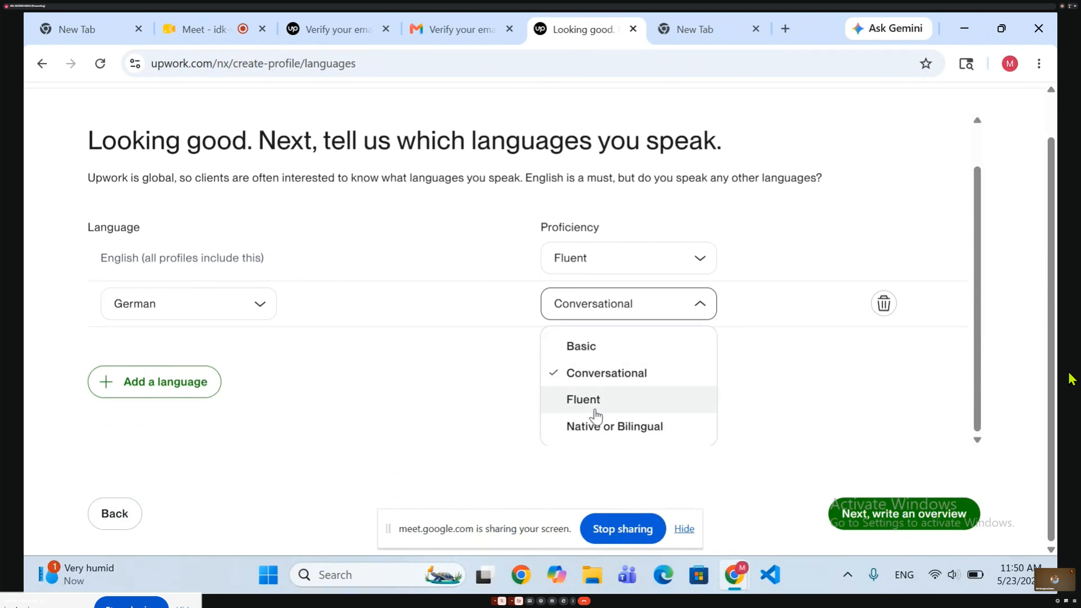
{"action": "left_click", "coordinate": [386, 325]}
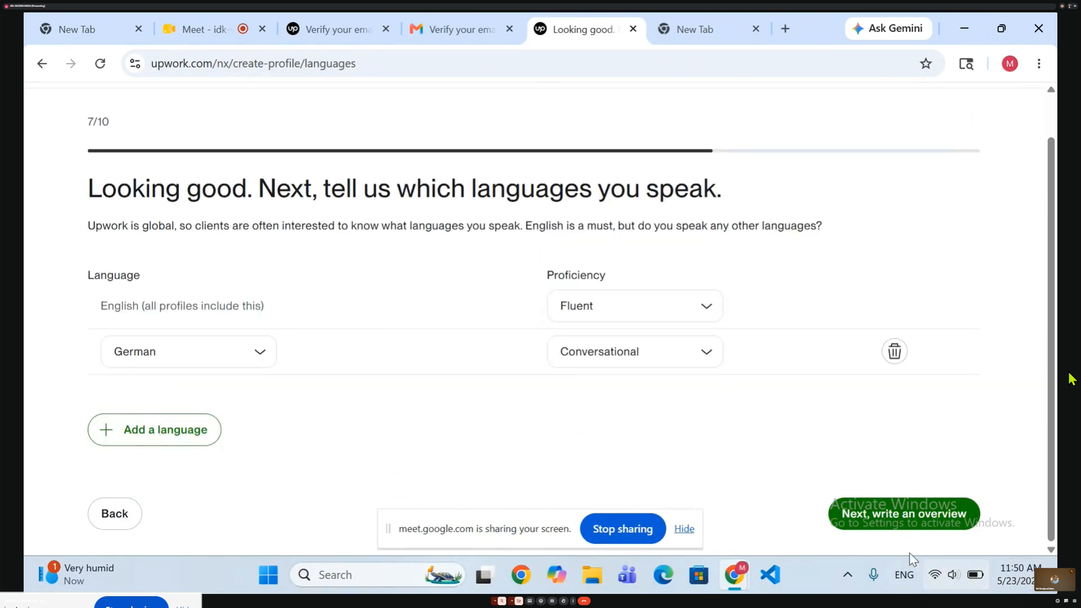
{"action": "left_click", "coordinate": [872, 509]}
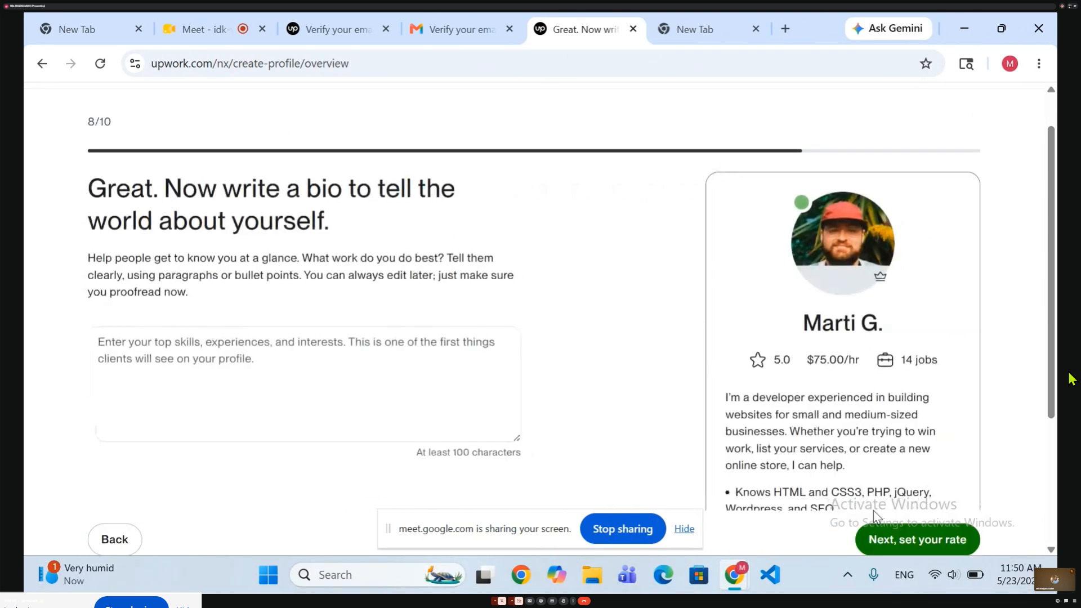
Examine the bio page's instructions and the sample freelancer overview beside the empty bio field.
{"action": "scroll", "coordinate": [373, 383], "scroll_direction": "down", "scroll_amount": 2}
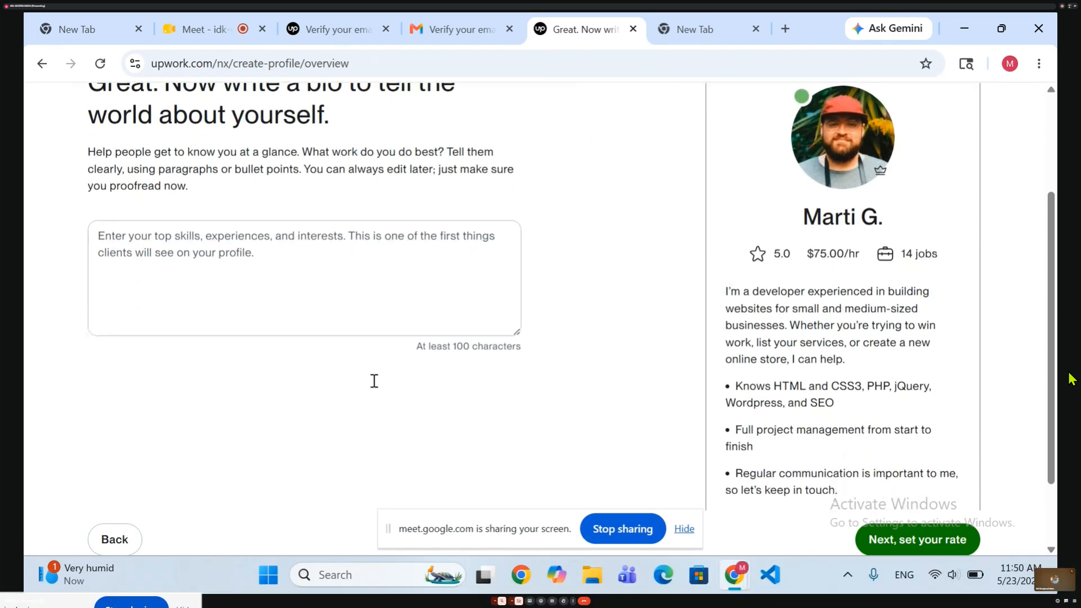
{"action": "scroll", "coordinate": [376, 387], "scroll_direction": "up", "scroll_amount": 2}
{"action": "scroll", "coordinate": [376, 387], "scroll_direction": "down", "scroll_amount": 1}
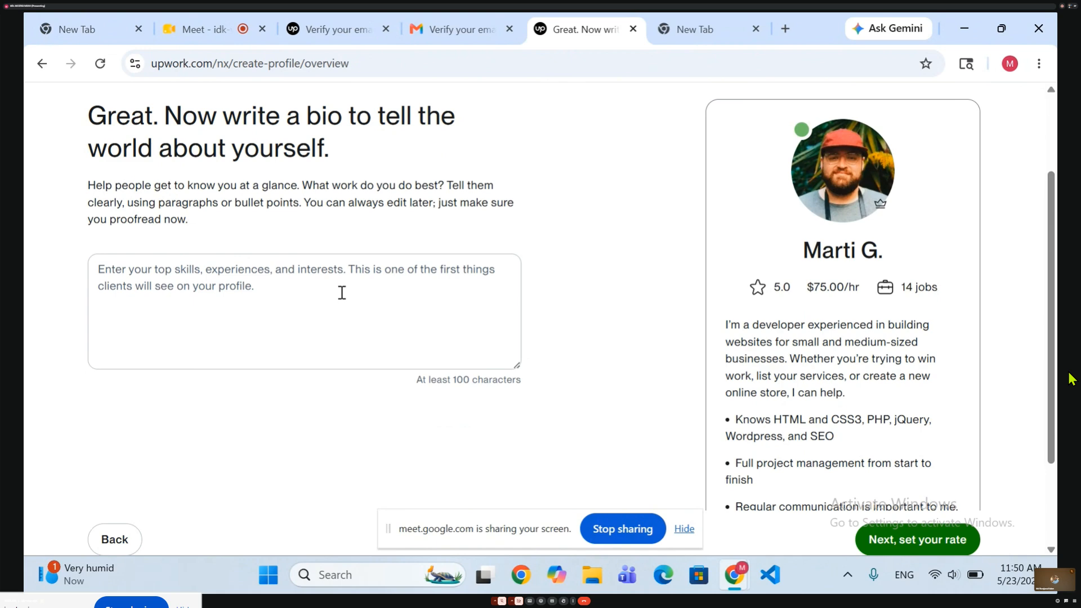
{"action": "left_click", "coordinate": [201, 316]}
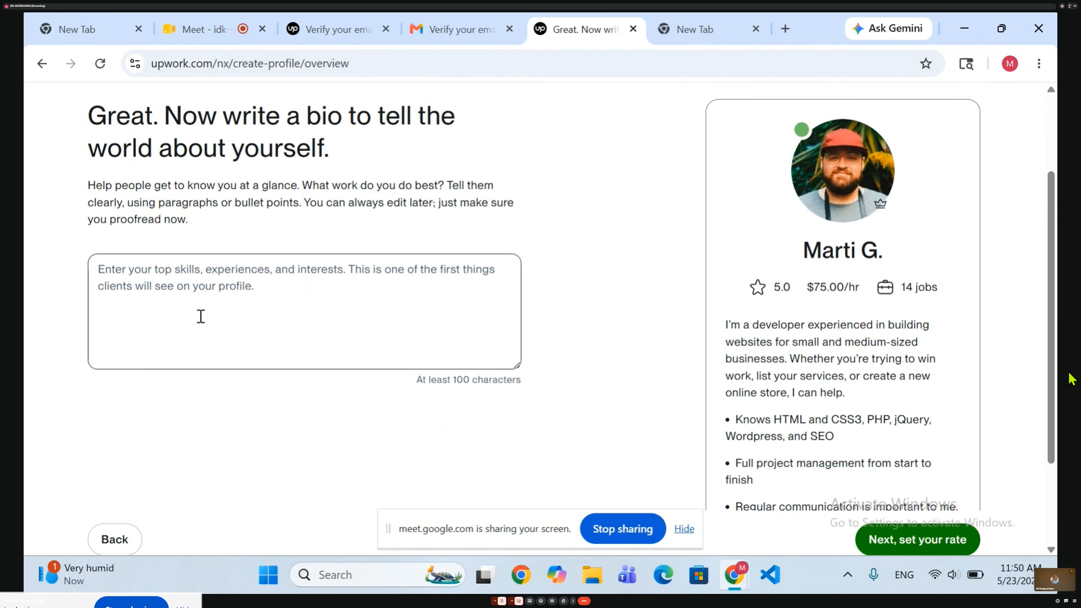
Try to open fiverr.com in the spare browser tab, dismissing the chat notification and reloading the page.
{"action": "left_click", "coordinate": [706, 23]}
{"action": "type", "text": "f"}
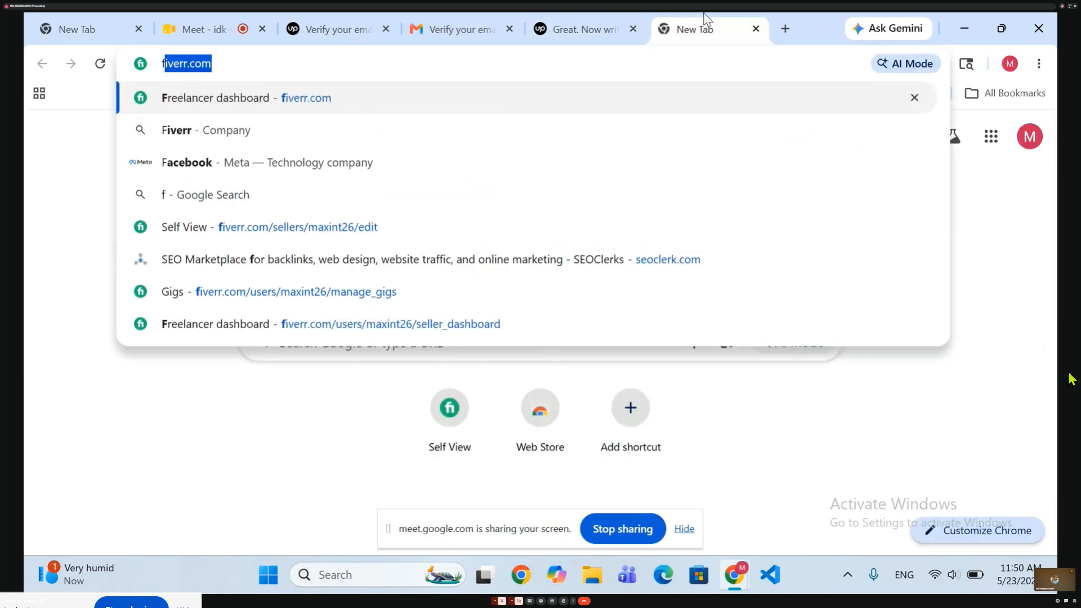
{"action": "type", "text": "iverr"}
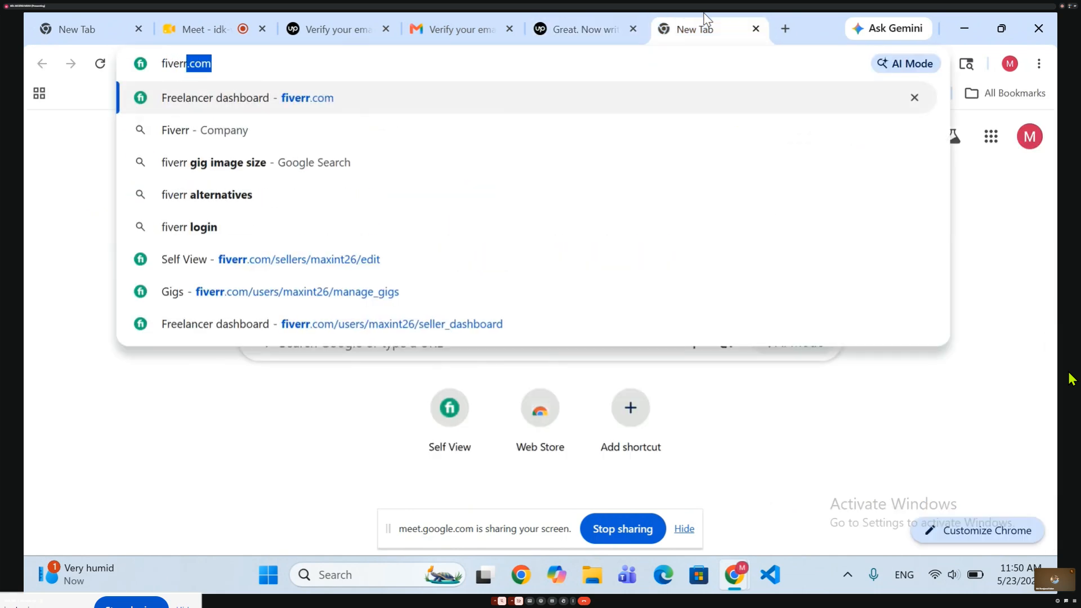
{"action": "key", "text": "Return"}
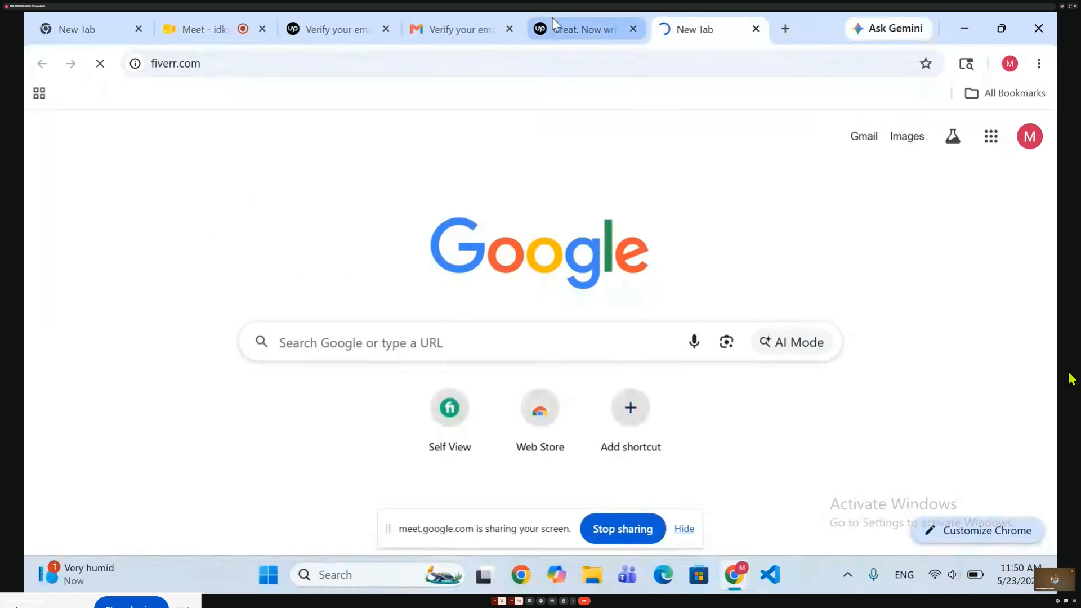
{"action": "mouse_move", "coordinate": [552, 18]}
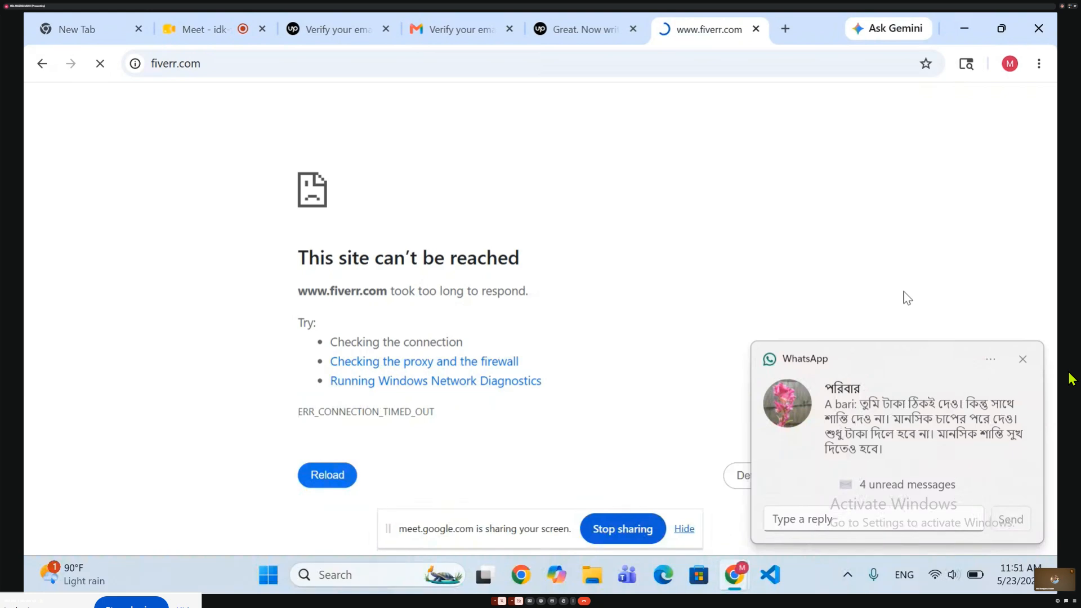
{"action": "left_click", "coordinate": [1023, 360]}
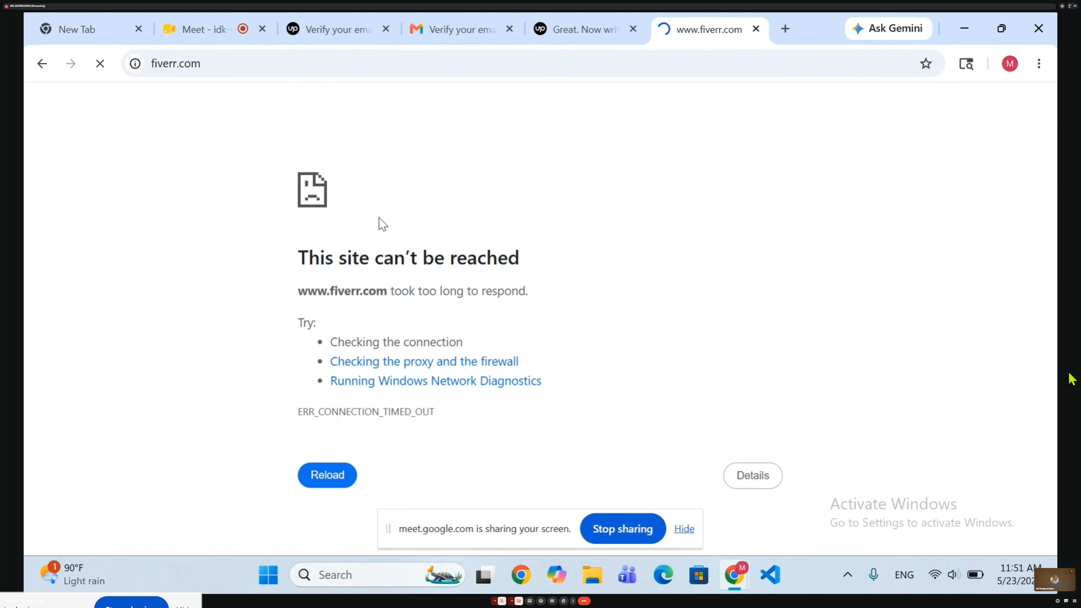
{"action": "left_click", "coordinate": [321, 478]}
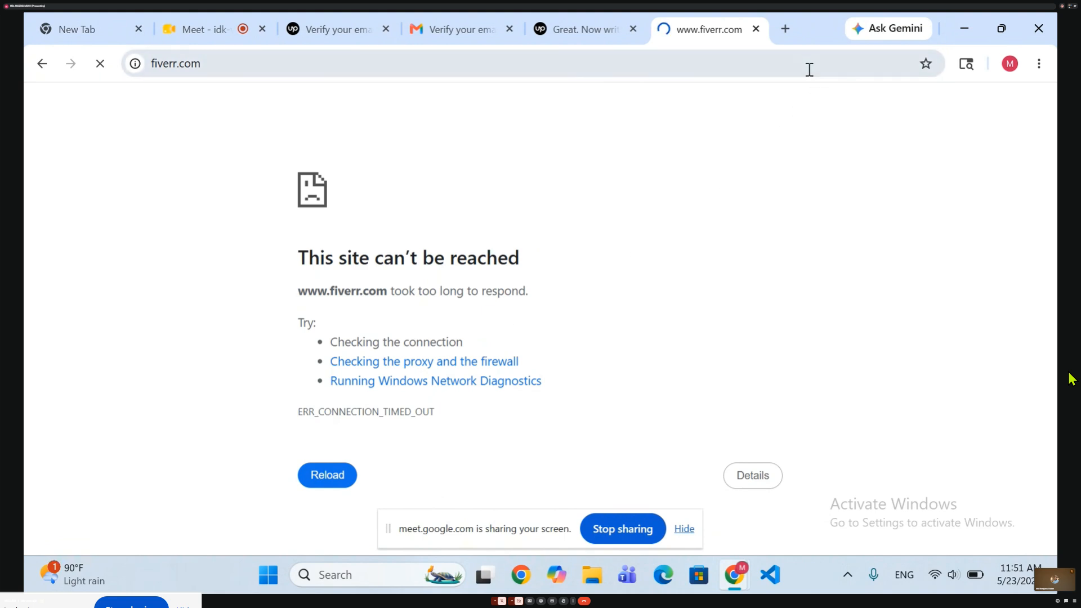
Search Google for fiverr in a new browser tab using the earlier search suggestion.
{"action": "left_click", "coordinate": [785, 27]}
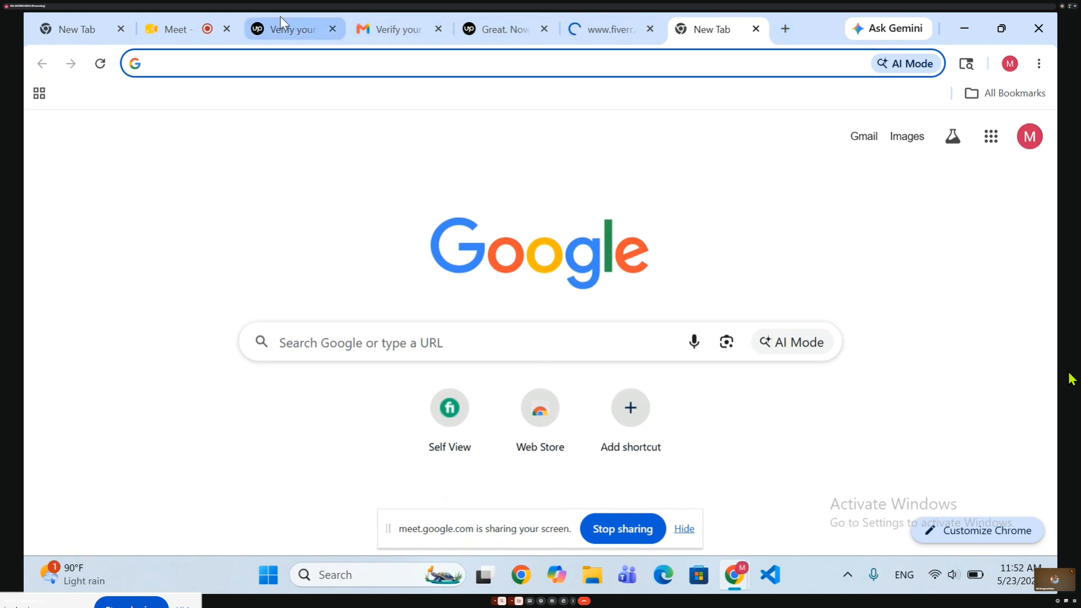
{"action": "left_click", "coordinate": [189, 58]}
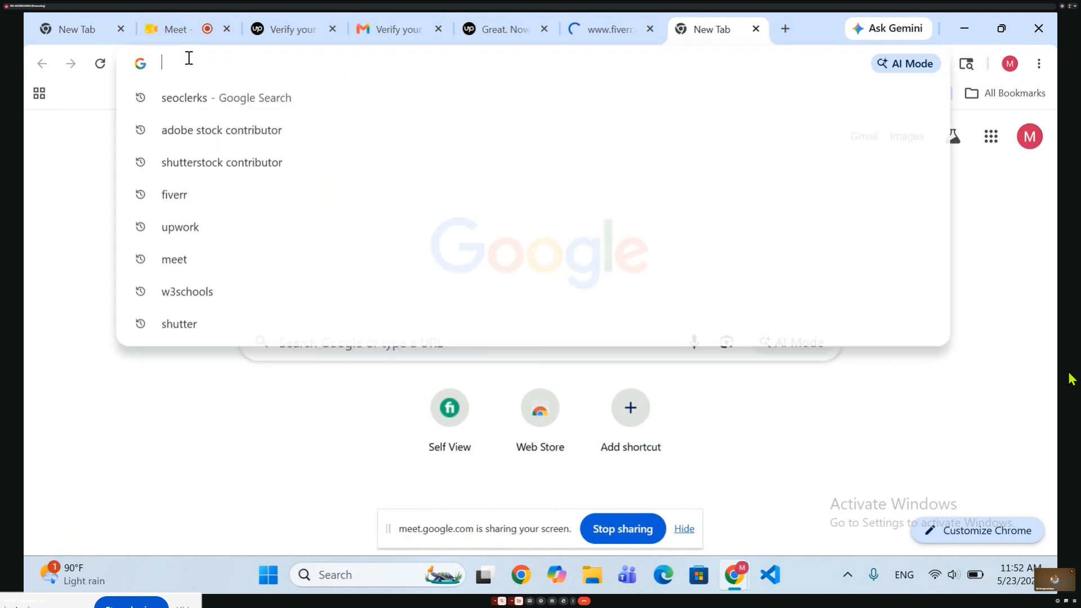
{"action": "left_click", "coordinate": [163, 191]}
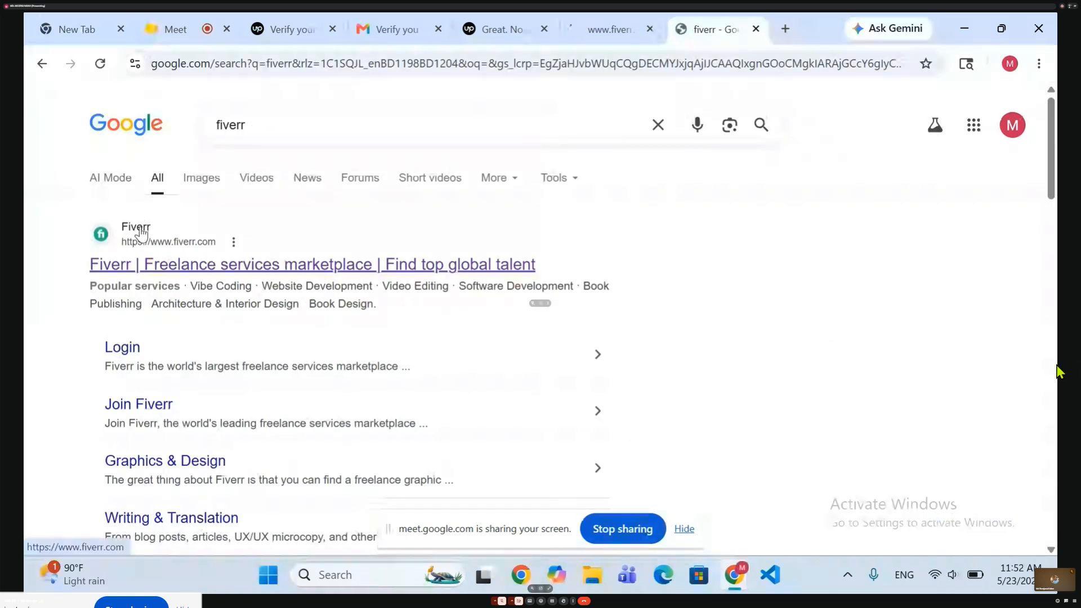
{"action": "key", "text": "F11"}
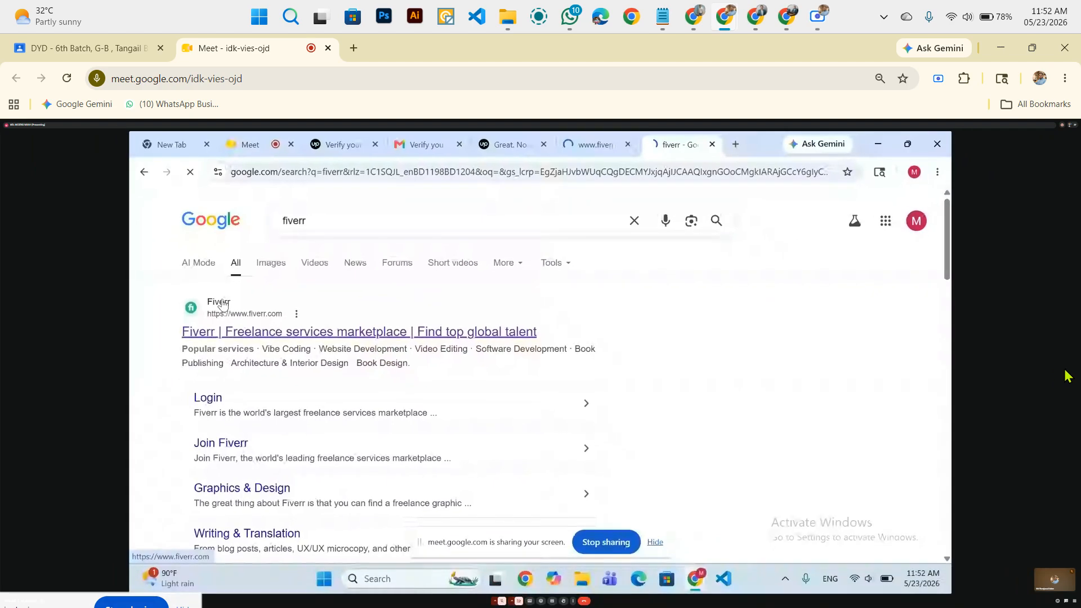
{"action": "key", "text": "ctrl+plus"}
{"action": "key", "text": "ctrl+minus"}
{"action": "key", "text": "ctrl+minus"}
{"action": "key", "text": "ctrl+minus"}
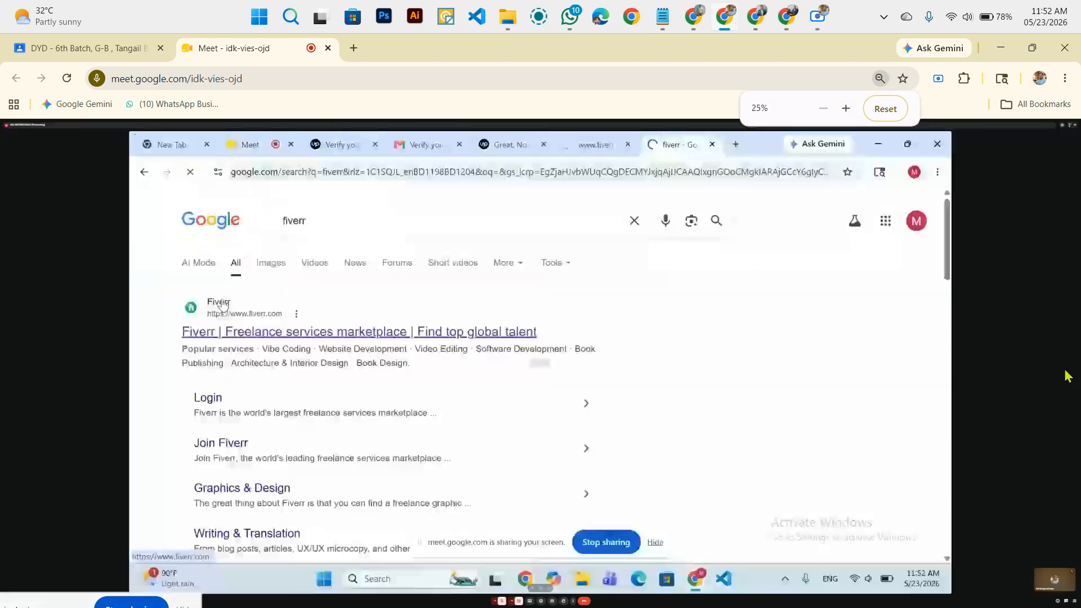
{"action": "key", "text": "F11"}
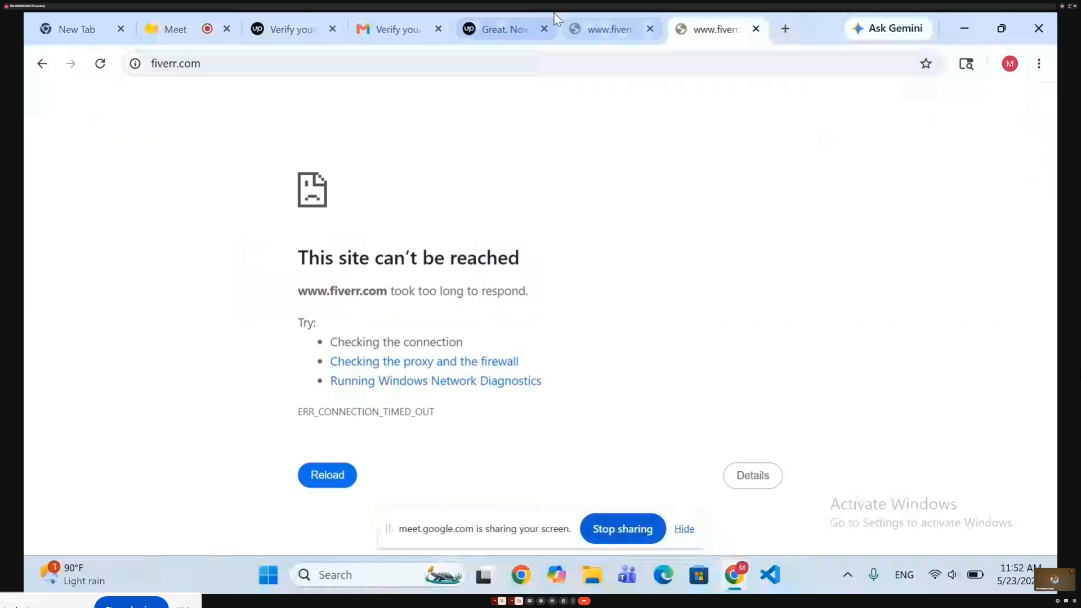
Check the gpt search results in the other browser tab and return to the Upwork bio page.
{"action": "left_click", "coordinate": [556, 18]}
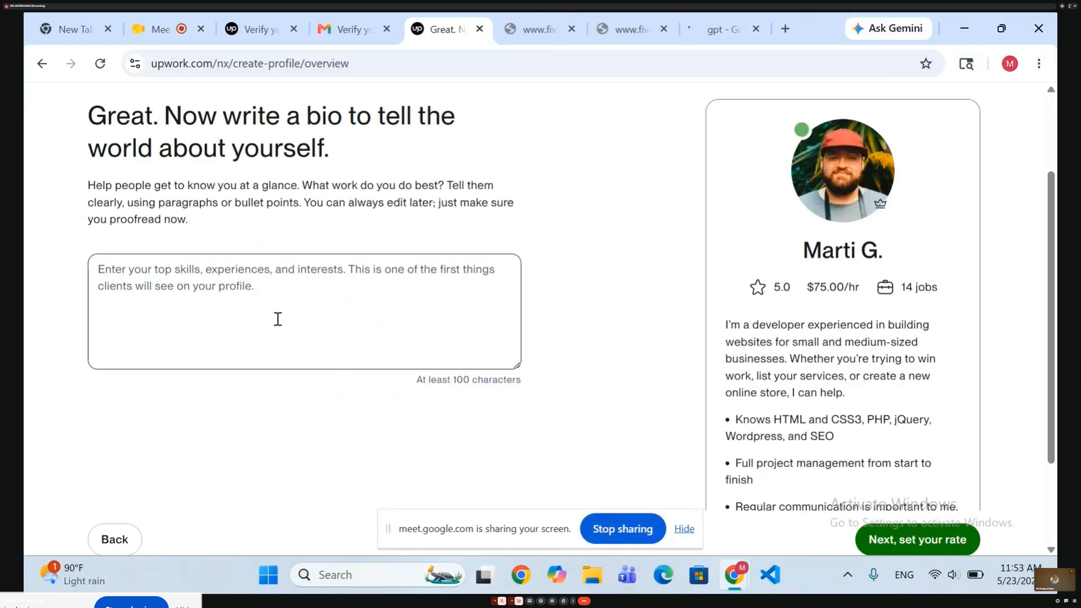
{"action": "left_click", "coordinate": [713, 14]}
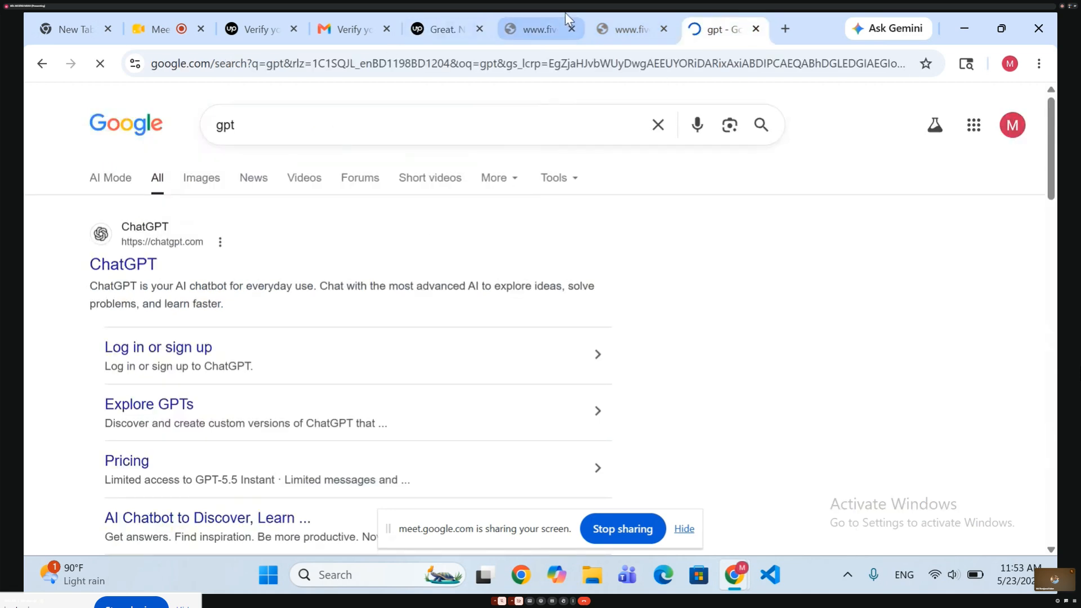
{"action": "left_click", "coordinate": [455, 14]}
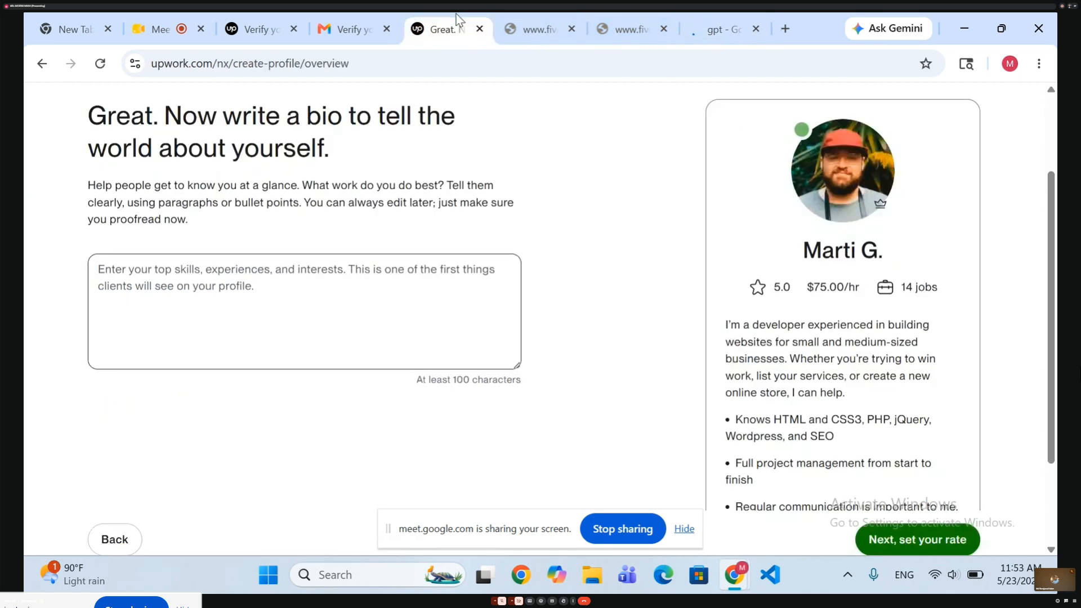
{"action": "type", "text": "I"}
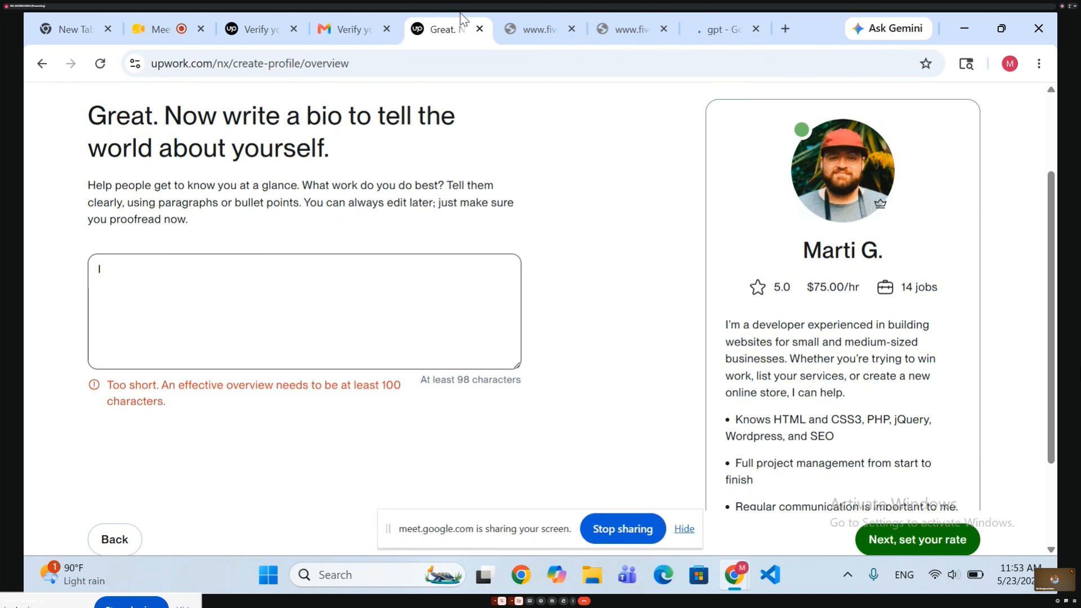
{"action": "key", "text": "BackSpace"}
{"action": "key", "text": "BackSpace"}
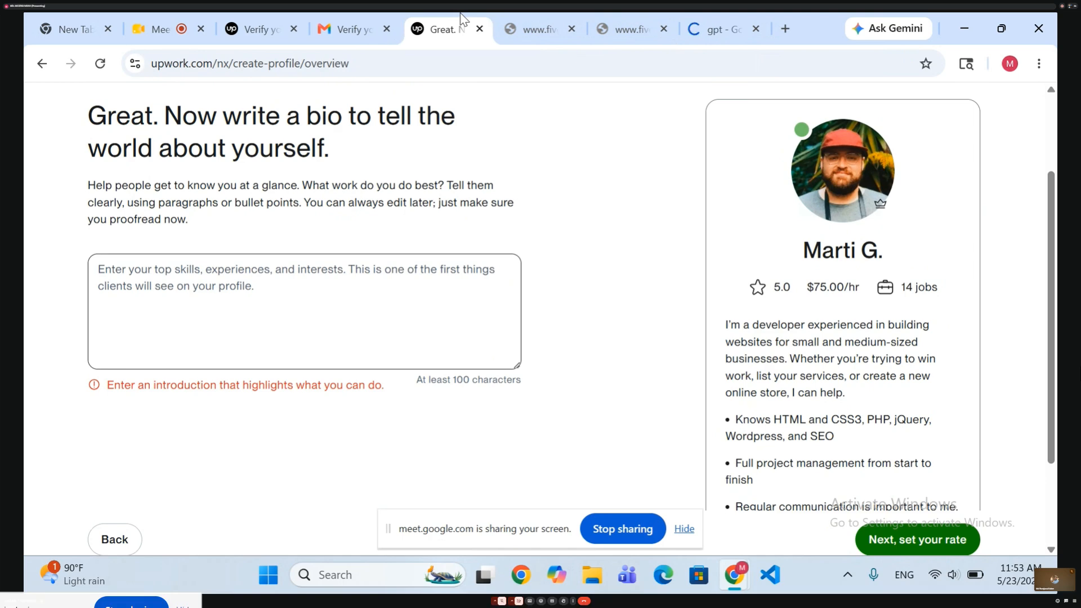
Start the bio with the words "I`m a Wordpress", capitalizing the first letter of Wordpress.
{"action": "type", "text": "I"}
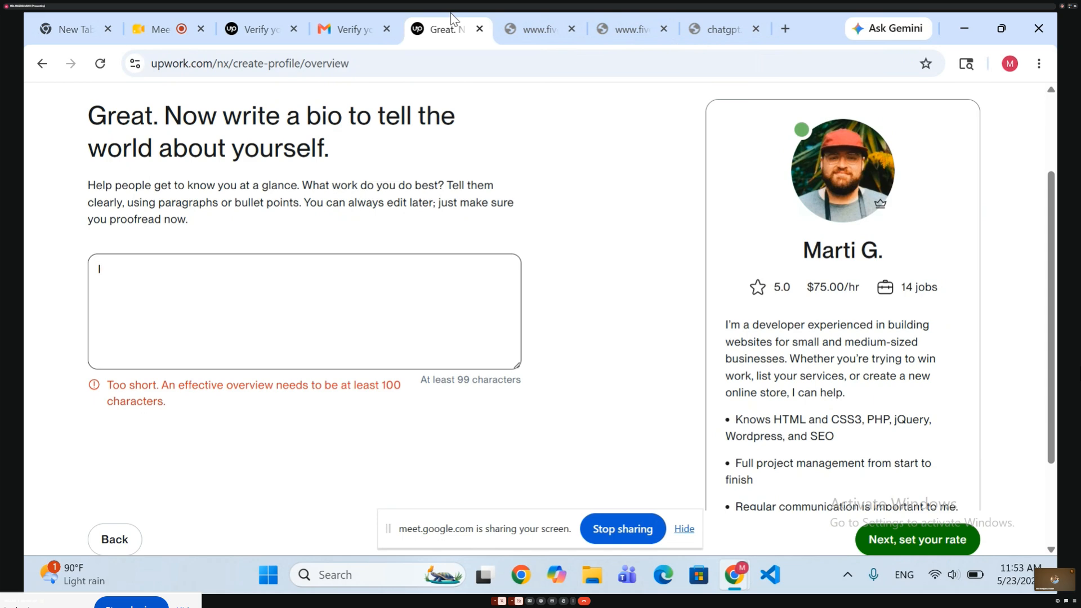
{"action": "type", "text": "'m a wordpress"}
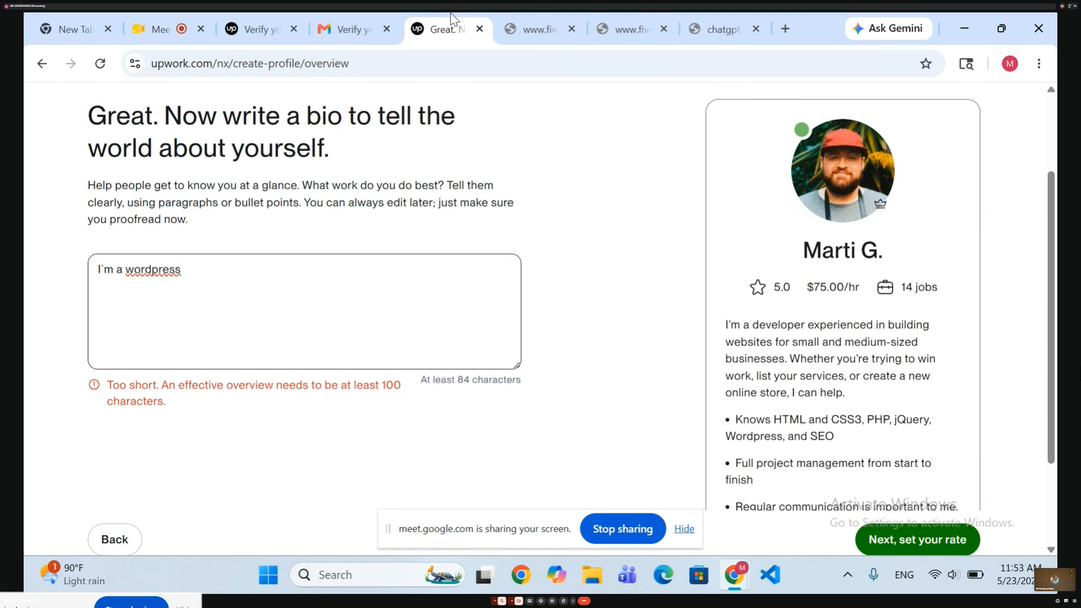
{"action": "left_click", "coordinate": [133, 273]}
{"action": "key", "text": "BackSpace"}
{"action": "type", "text": "W"}
{"action": "left_click", "coordinate": [209, 278]}
Correct the bio's spelling to "WordPress" with a capital P and add "developer" after it.
{"action": "left_click", "coordinate": [161, 273]}
{"action": "key", "text": "BackSpace"}
{"action": "type", "text": "P"}
{"action": "left_click", "coordinate": [194, 273]}
{"action": "type", "text": "deve"}
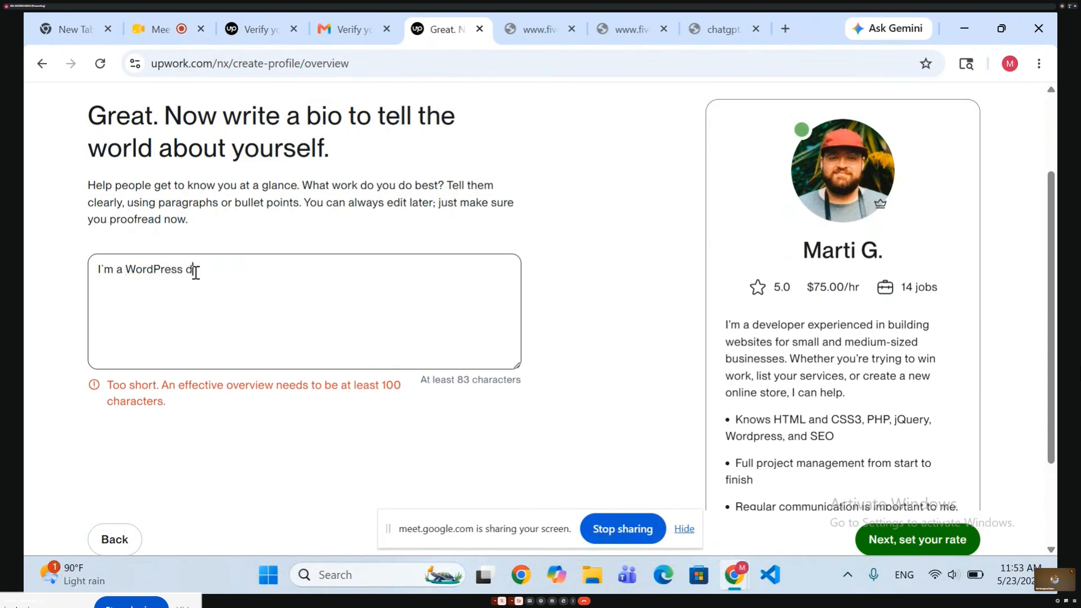
{"action": "type", "text": "loper"}
Continue the bio sentence with "in building responsive website".
{"action": "type", "text": "in building res"}
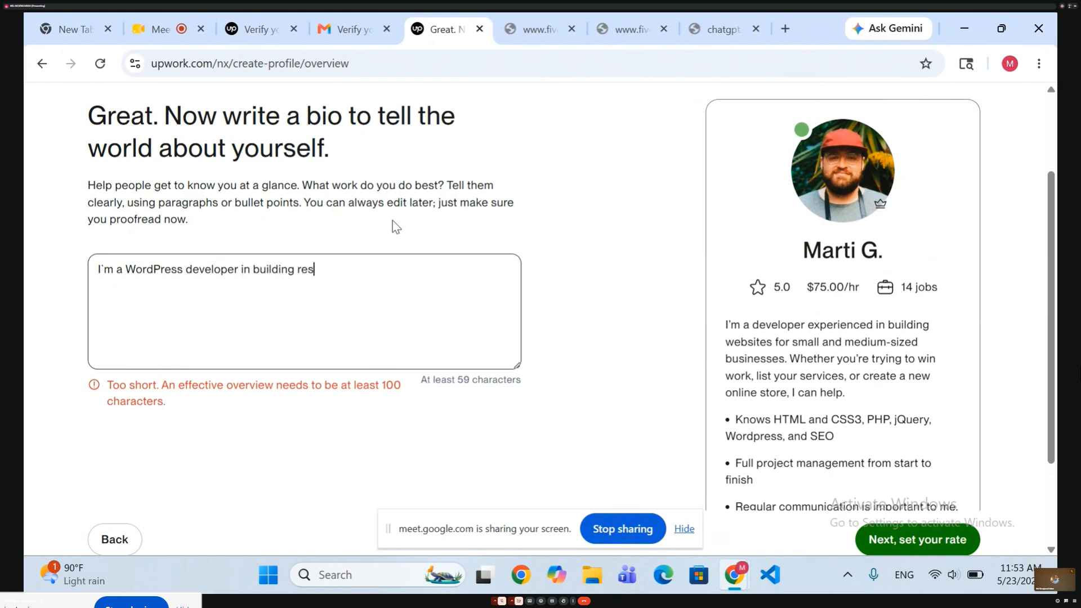
{"action": "type", "text": "ponsive "}
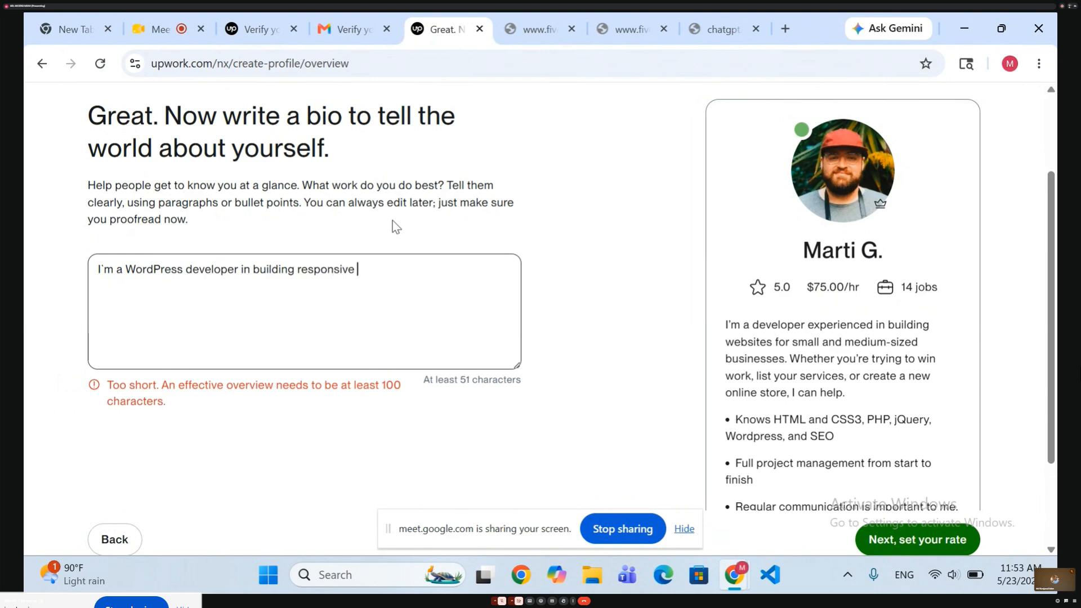
{"action": "type", "text": "website"}
{"action": "key", "text": "BackSpace"}
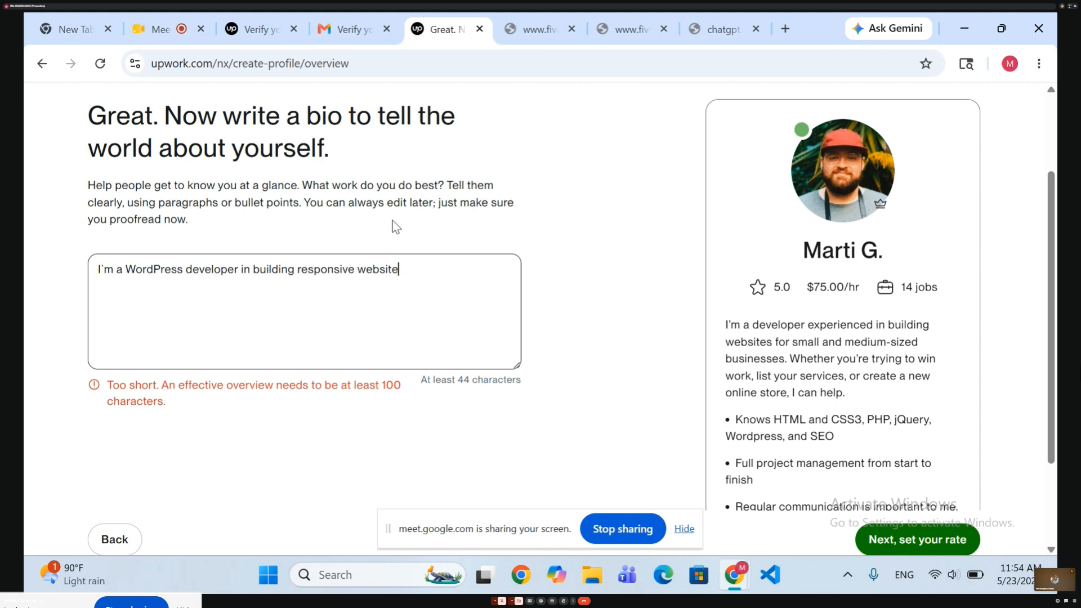
Extend the bio with a comma and the words "any type website li".
{"action": "type", "text": ", "}
{"action": "type", "text": "any ty"}
{"action": "type", "text": "p"}
{"action": "key", "text": "BackSpace"}
{"action": "key", "text": "BackSpace"}
{"action": "type", "text": "ype website li"}
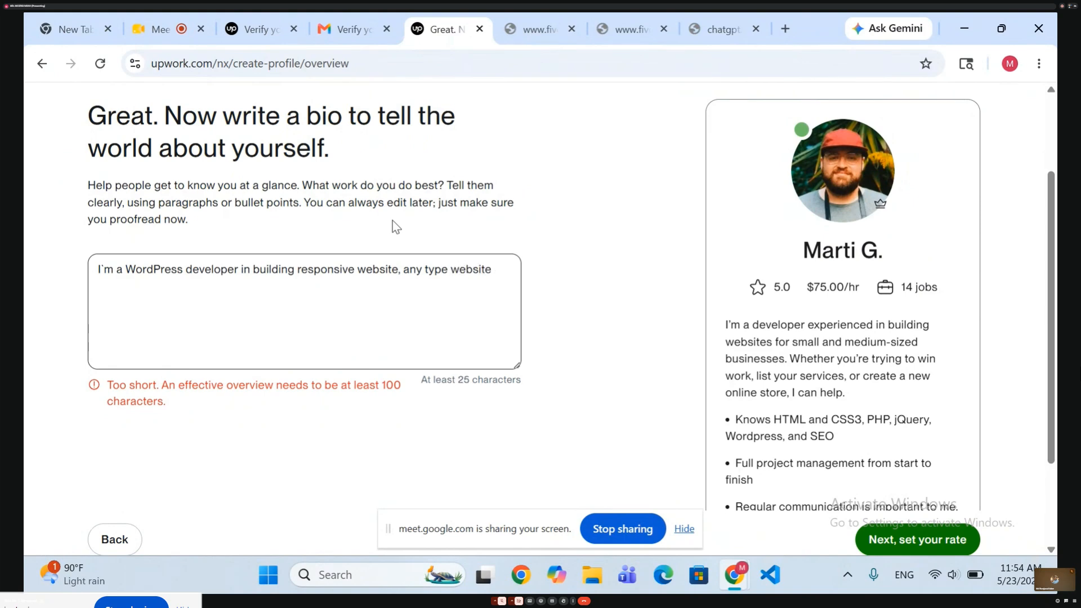
Insert the word "build" before "any type website" in the bio, keeping the comma ahead of it.
{"action": "left_click", "coordinate": [401, 279]}
{"action": "type", "text": "develo"}
{"action": "key", "text": "BackSpace"}
{"action": "key", "text": "BackSpace"}
{"action": "key", "text": "BackSpace"}
{"action": "type", "text": ", build"}
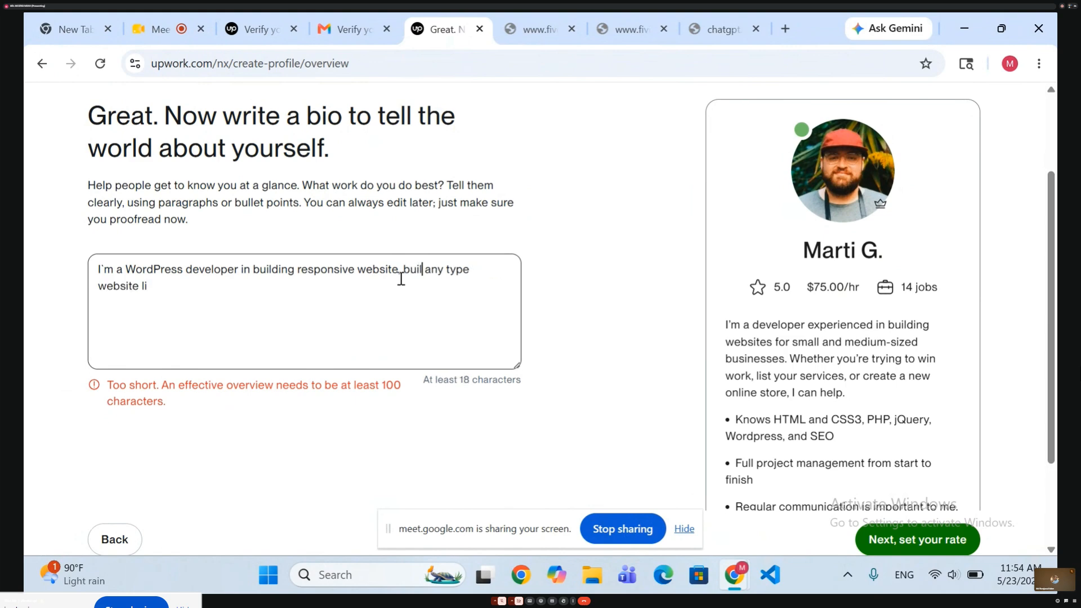
Complete the word "like" at the end of the bio and follow it with "ecommerce, portfolio".
{"action": "left_click", "coordinate": [263, 304]}
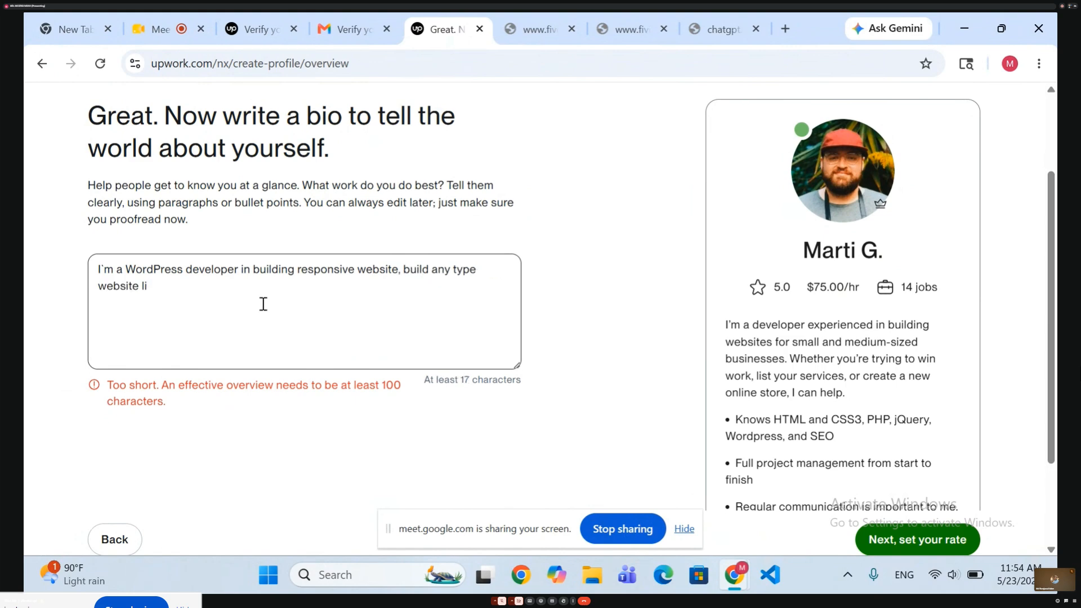
{"action": "type", "text": "ke e"}
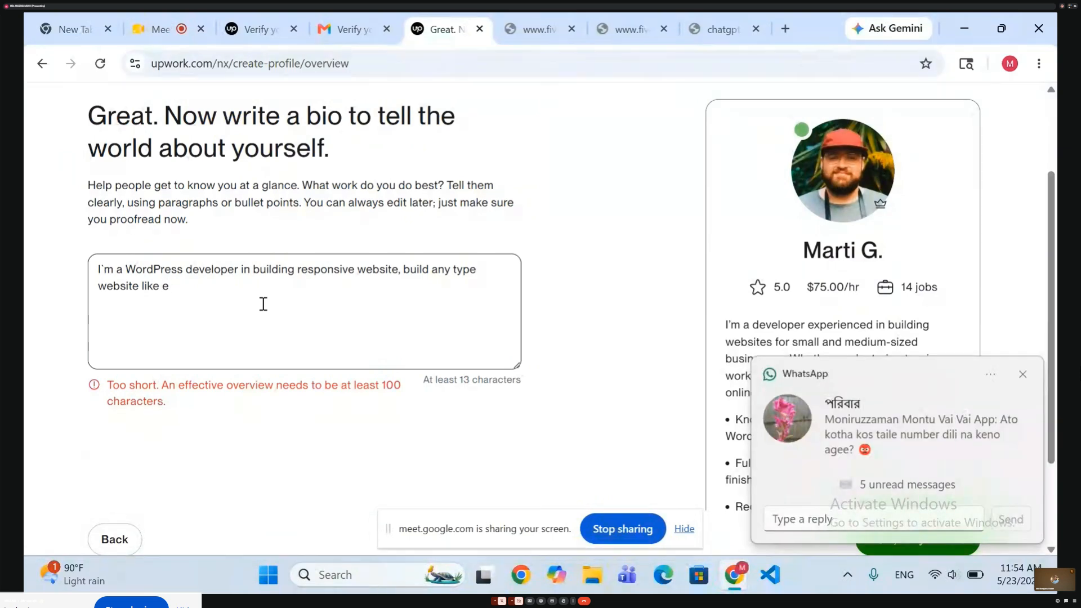
{"action": "type", "text": "commerce, "}
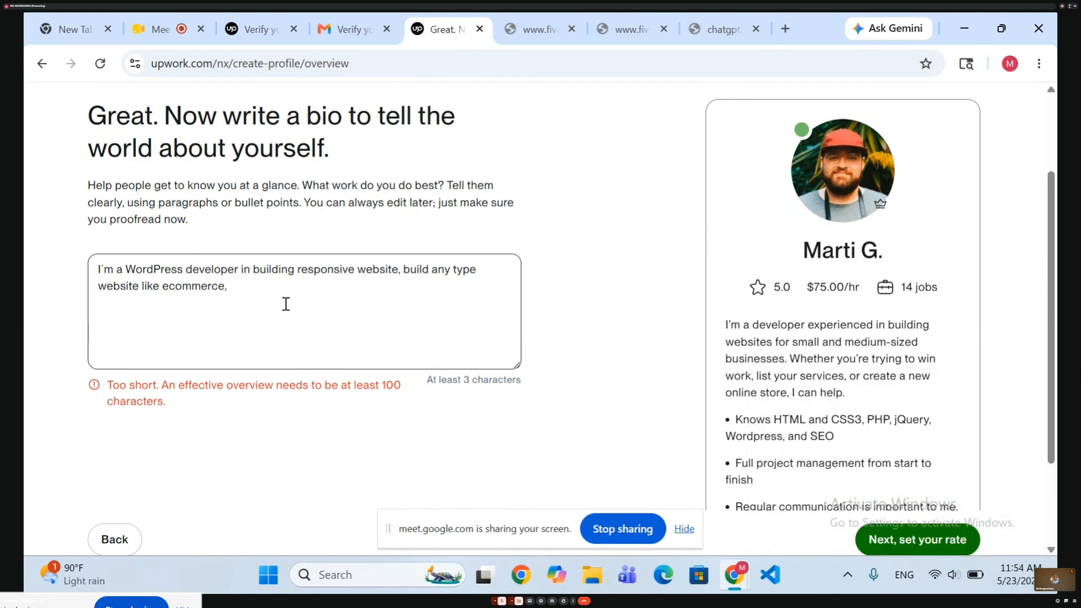
{"action": "type", "text": "port"}
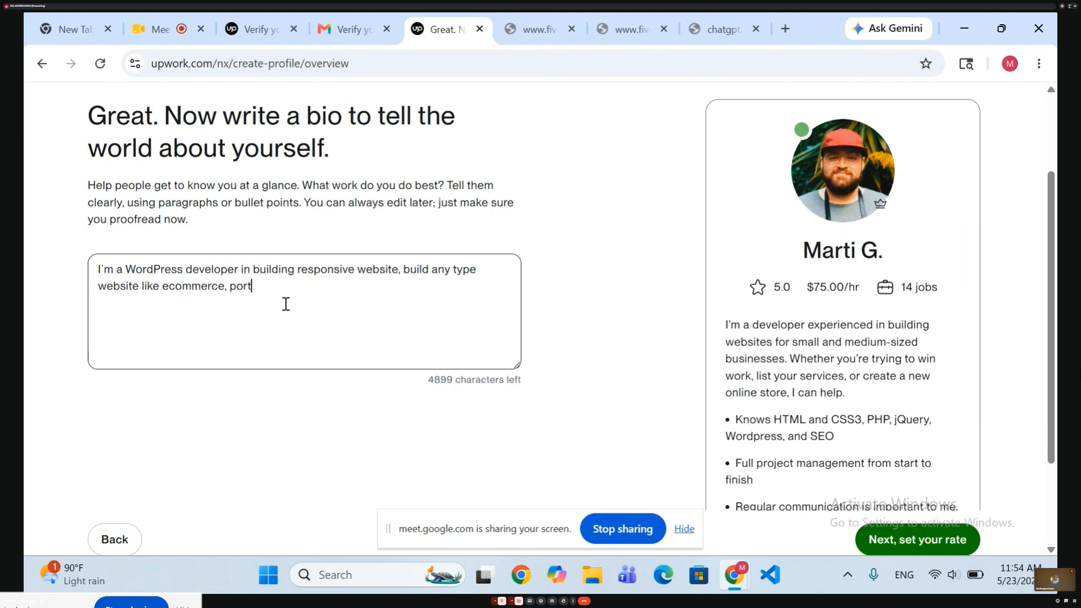
{"action": "type", "text": "folio, industir"}
{"action": "type", "text": "al"}
Finish the bio sentence with ", industrials and news portal." and add "Regards" below it after a blank line.
{"action": "key", "text": "BackSpace"}
{"action": "key", "text": "BackSpace"}
{"action": "key", "text": "BackSpace"}
{"action": "key", "text": "BackSpace"}
{"action": "key", "text": "BackSpace"}
{"action": "key", "text": "BackSpace"}
{"action": "type", "text": "trials"}
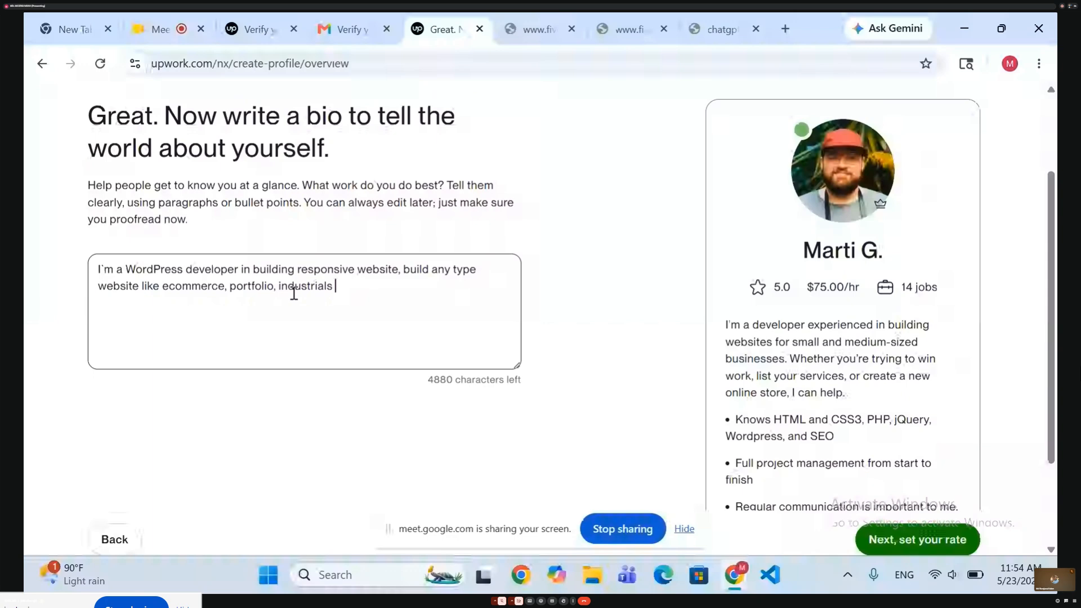
{"action": "key", "text": "BackSpace"}
{"action": "type", "text": ", nes"}
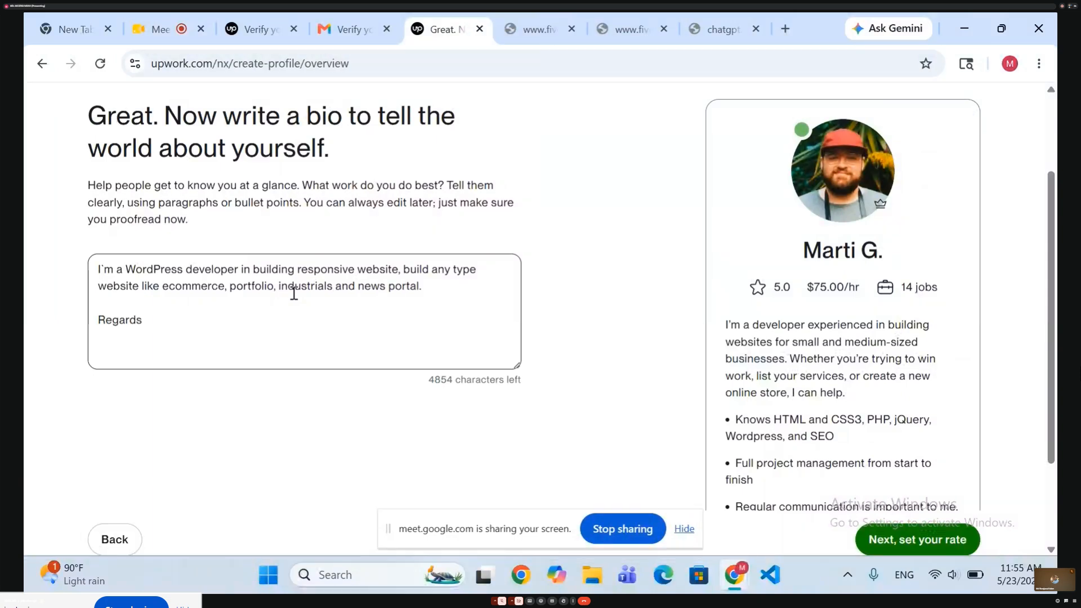
Sign the bio with the freelancer's full name on a new line below "Regards".
{"action": "key", "text": "Return"}
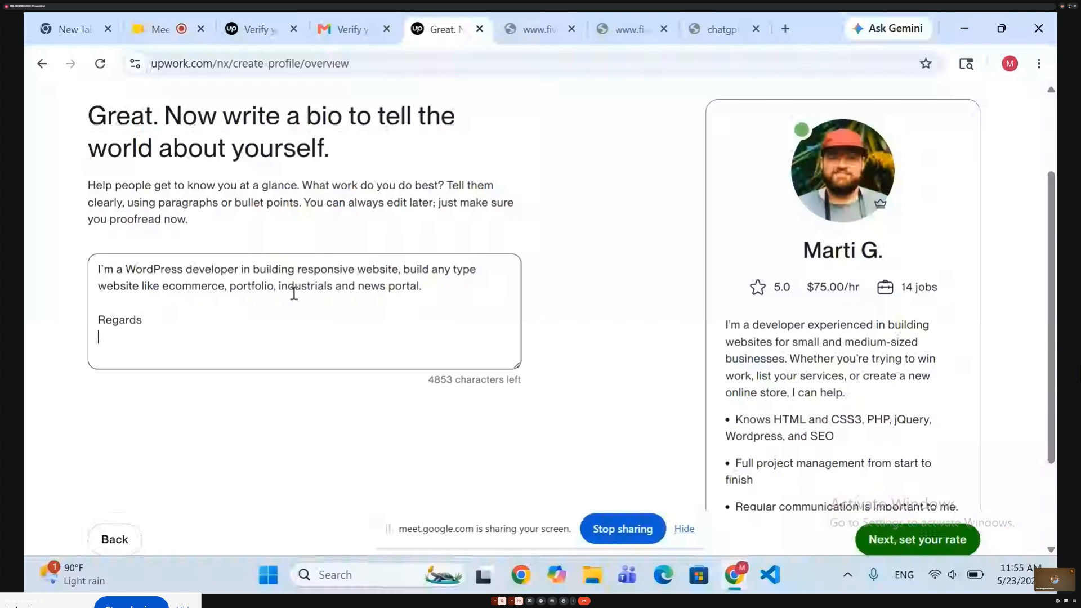
{"action": "type", "text": "MD"}
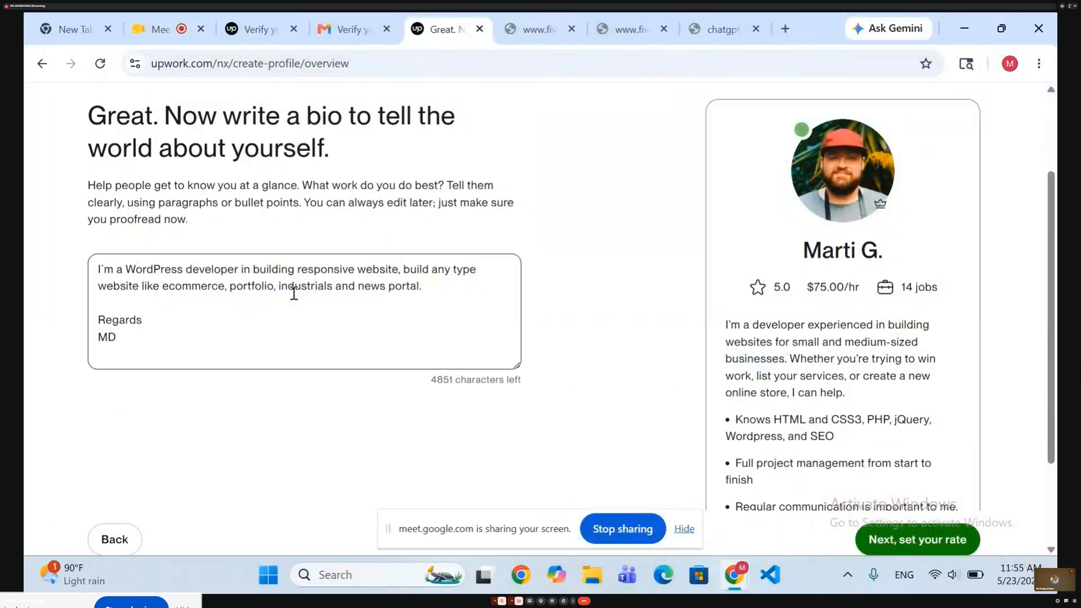
{"action": "key", "text": "BackSpace"}
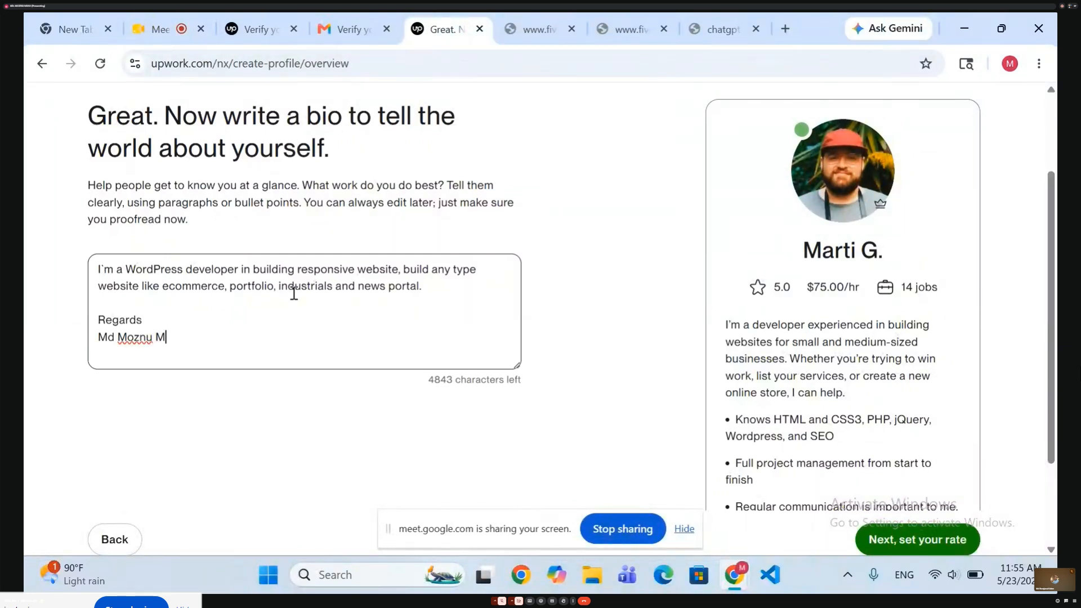
Check the signature at the end of the bio and continue to the hourly rate page.
{"action": "scroll", "coordinate": [552, 374], "scroll_direction": "down", "scroll_amount": 1}
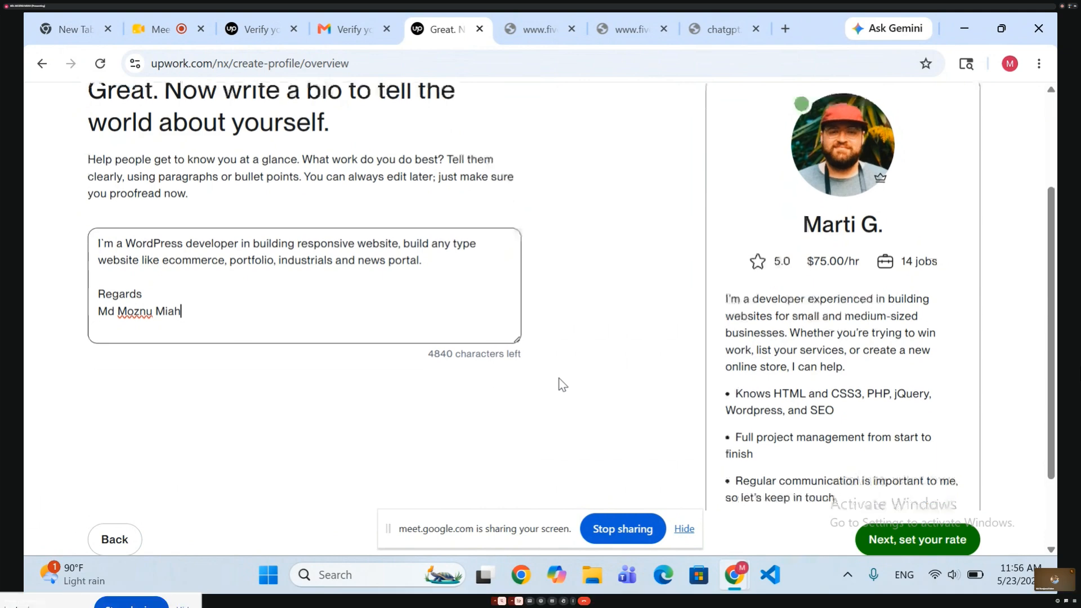
{"action": "triple_click", "coordinate": [202, 313]}
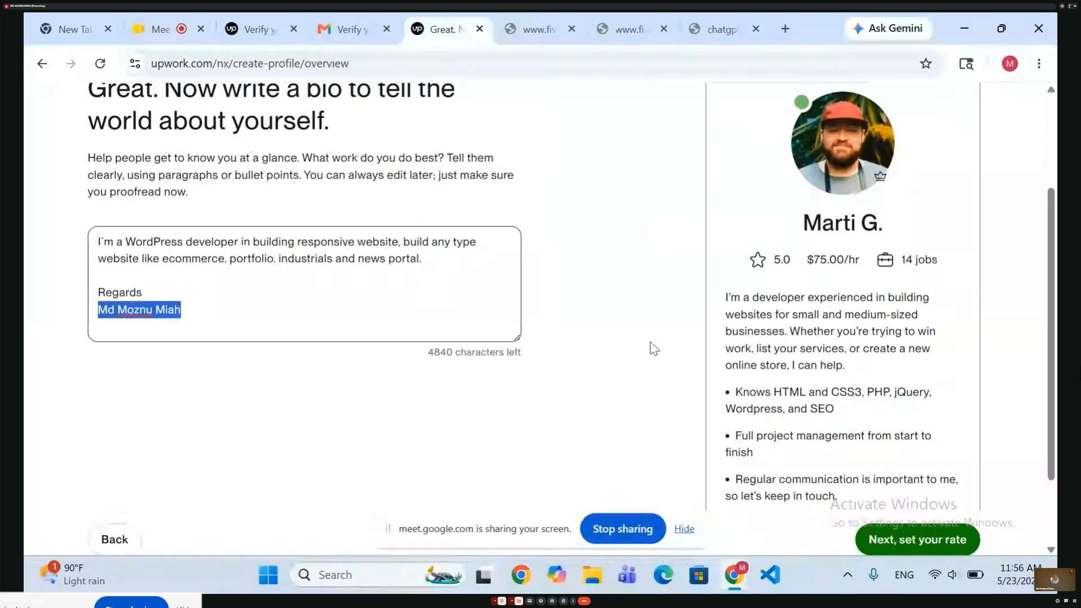
{"action": "scroll", "coordinate": [610, 354], "scroll_direction": "down", "scroll_amount": 2}
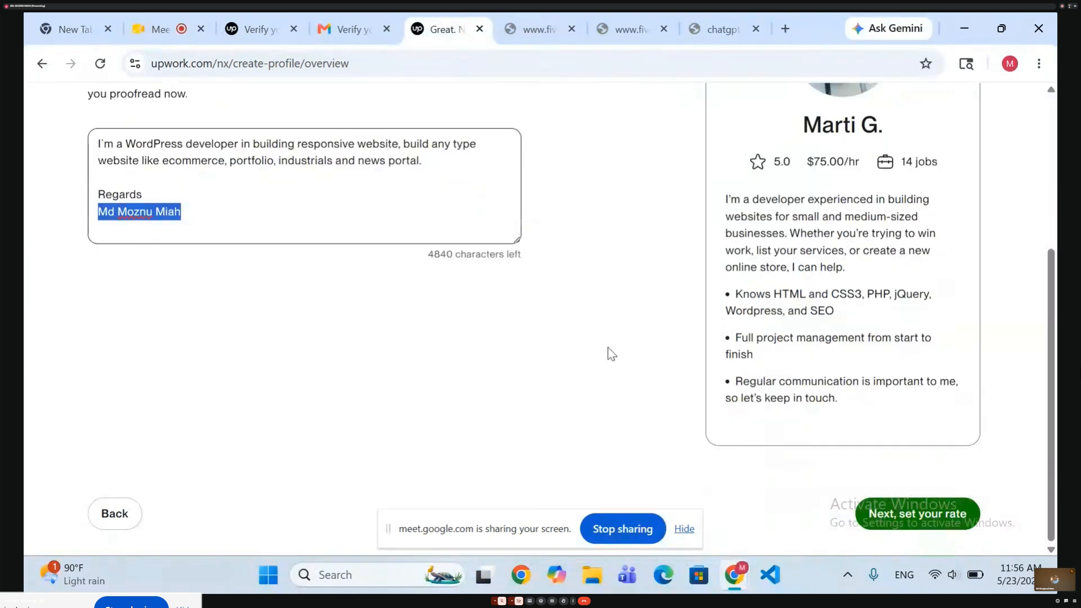
{"action": "left_click", "coordinate": [895, 521]}
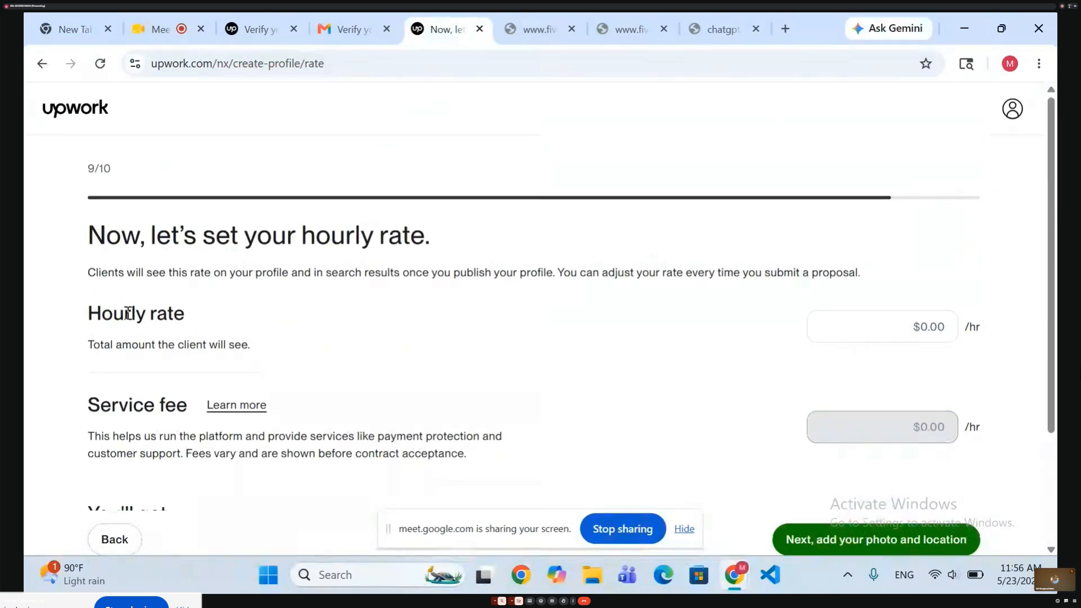
Try an hourly rate of $20.
{"action": "left_click", "coordinate": [863, 330]}
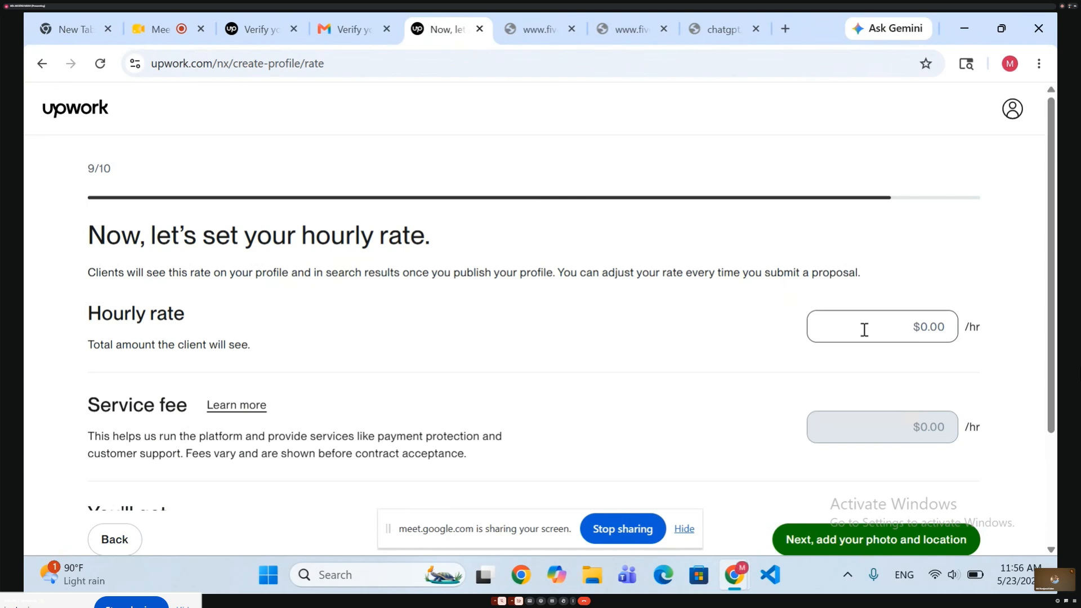
{"action": "type", "text": "2"}
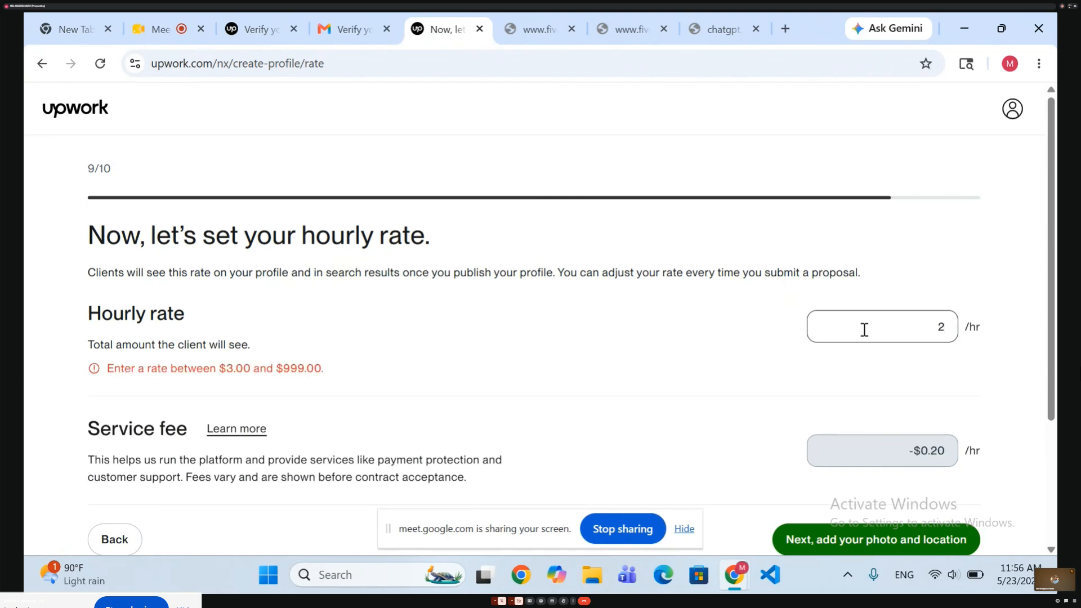
{"action": "type", "text": "0"}
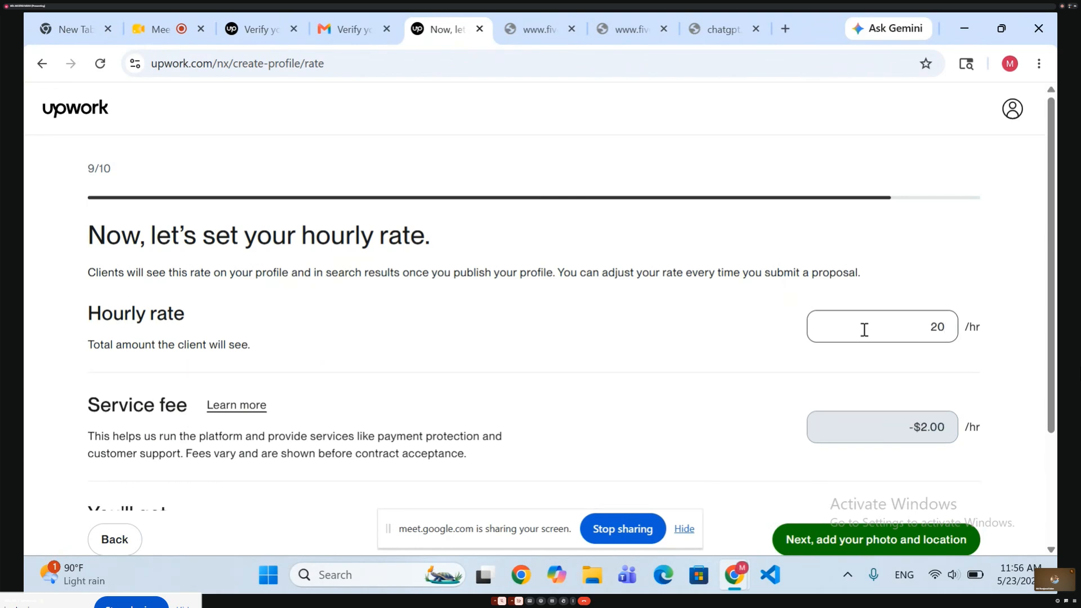
{"action": "scroll", "coordinate": [722, 429], "scroll_direction": "down", "scroll_amount": 2}
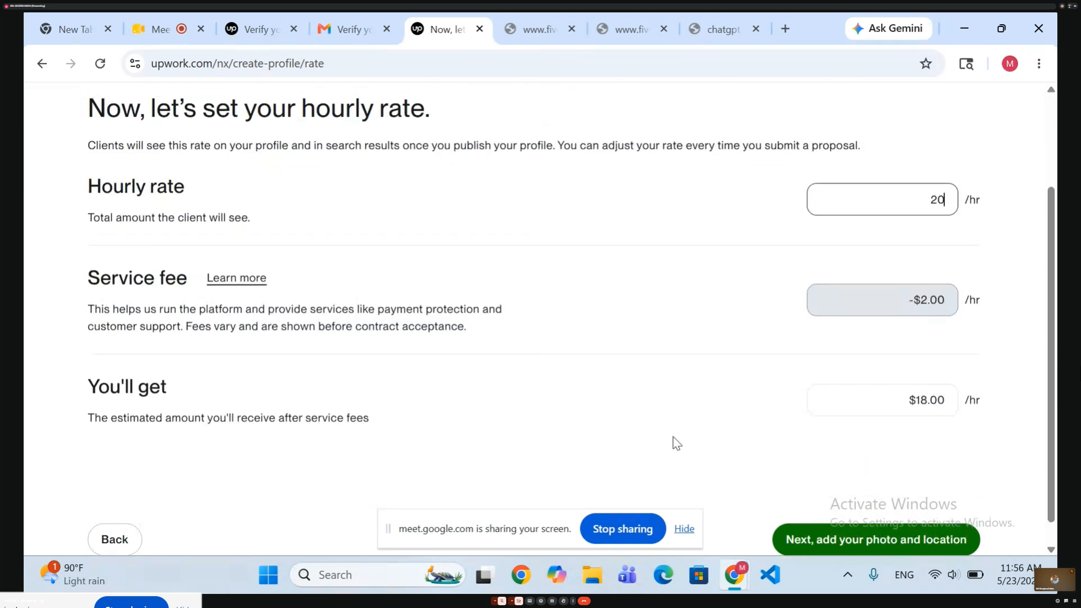
Set the hourly rate to $10.
{"action": "key", "text": "BackSpace"}
{"action": "key", "text": "BackSpace"}
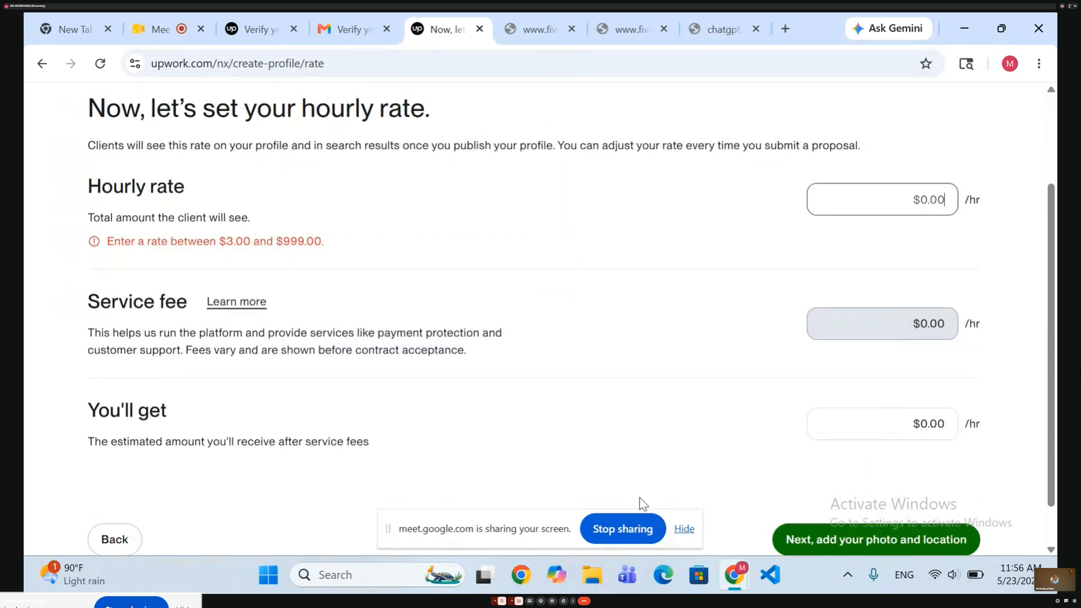
{"action": "type", "text": "10"}
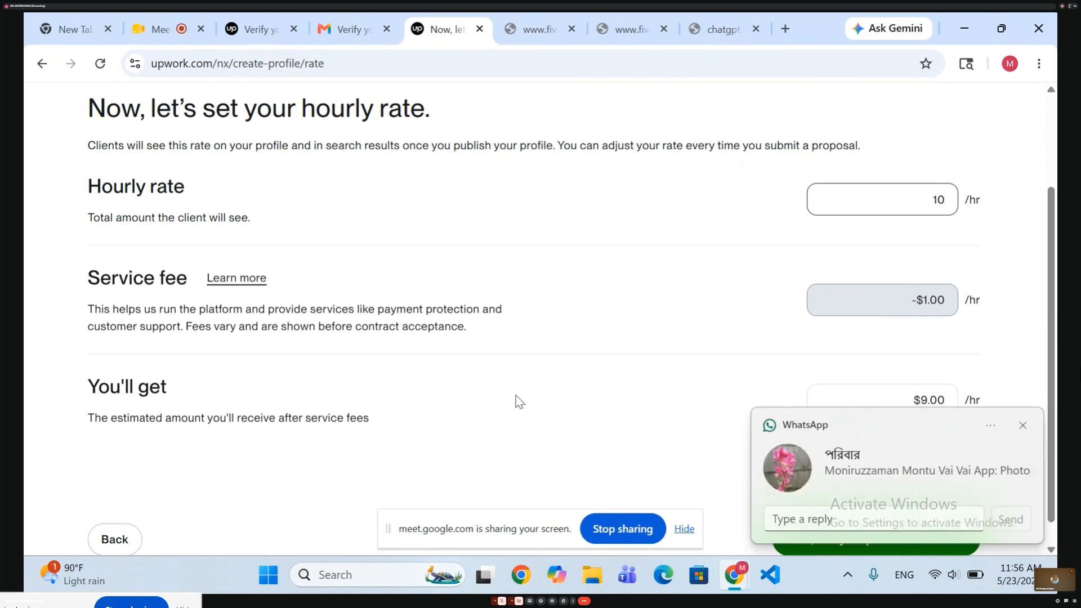
Dismiss the message notification and the screen-sharing bar, and continue to the photo and location details.
{"action": "scroll", "coordinate": [612, 347], "scroll_direction": "down", "scroll_amount": 1}
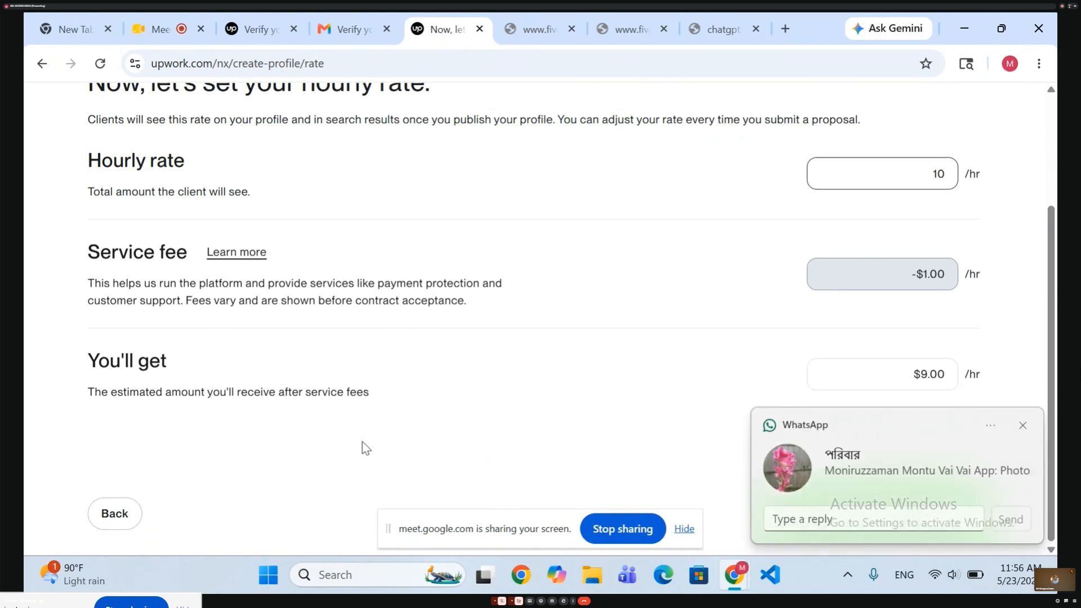
{"action": "left_click", "coordinate": [1023, 426]}
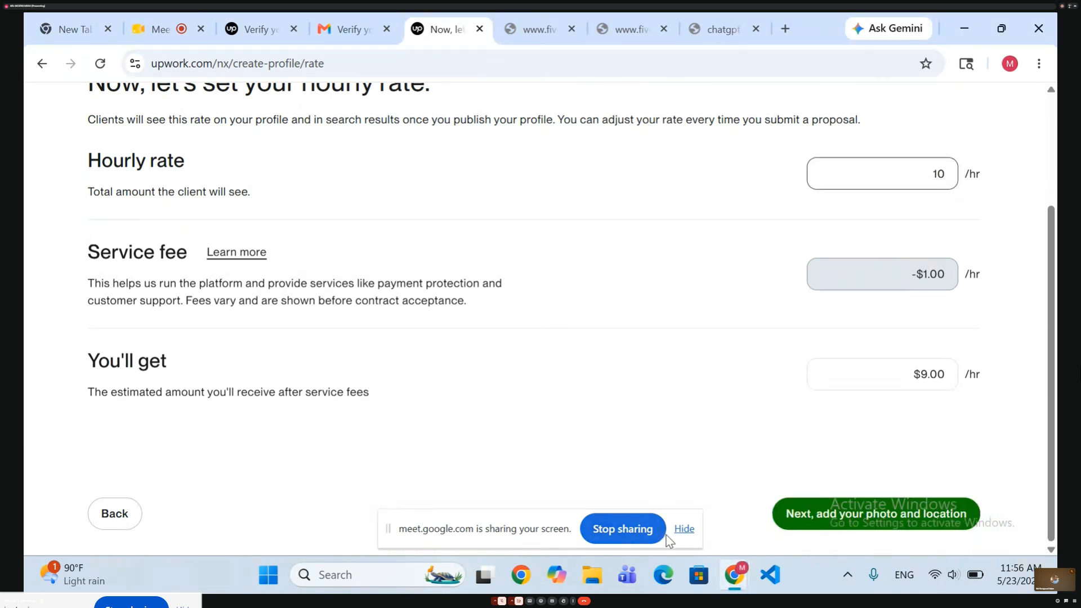
{"action": "left_click", "coordinate": [682, 535]}
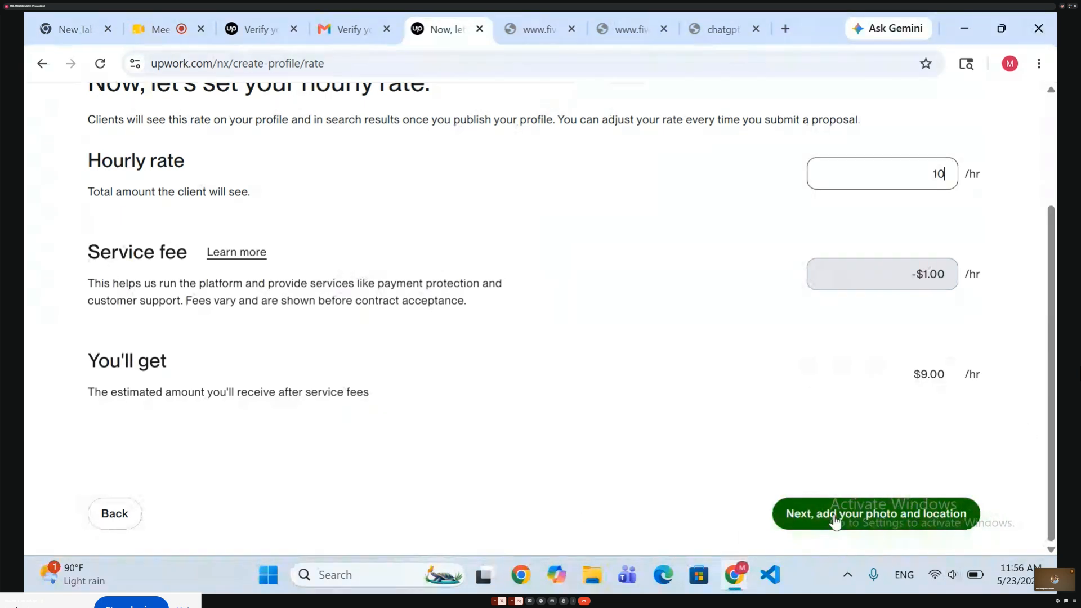
{"action": "left_click", "coordinate": [833, 513]}
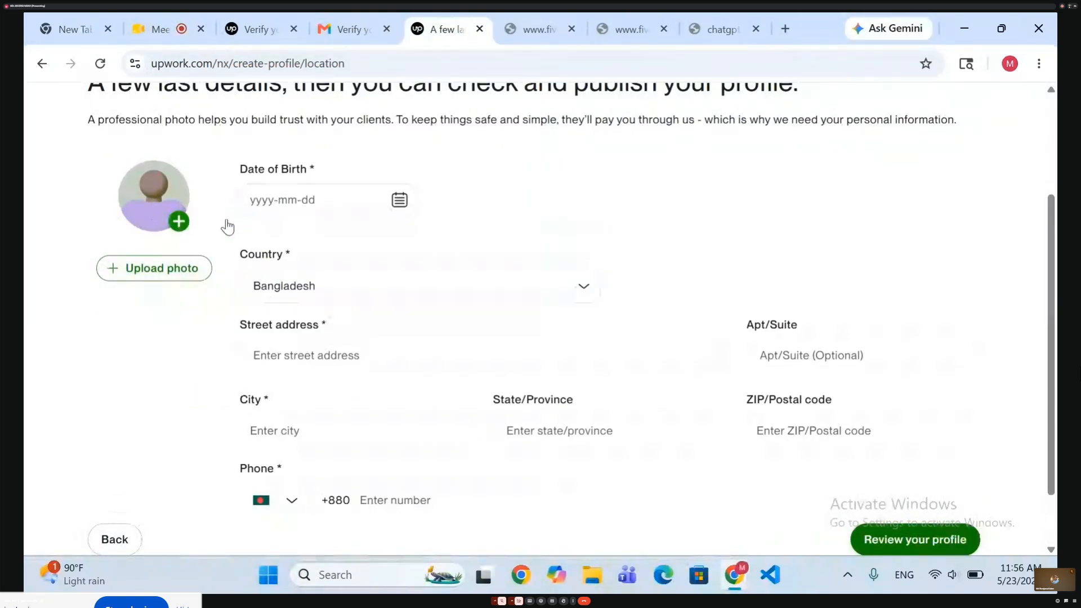
Choose the freelancer's date of birth in the calendar.
{"action": "left_click", "coordinate": [309, 201]}
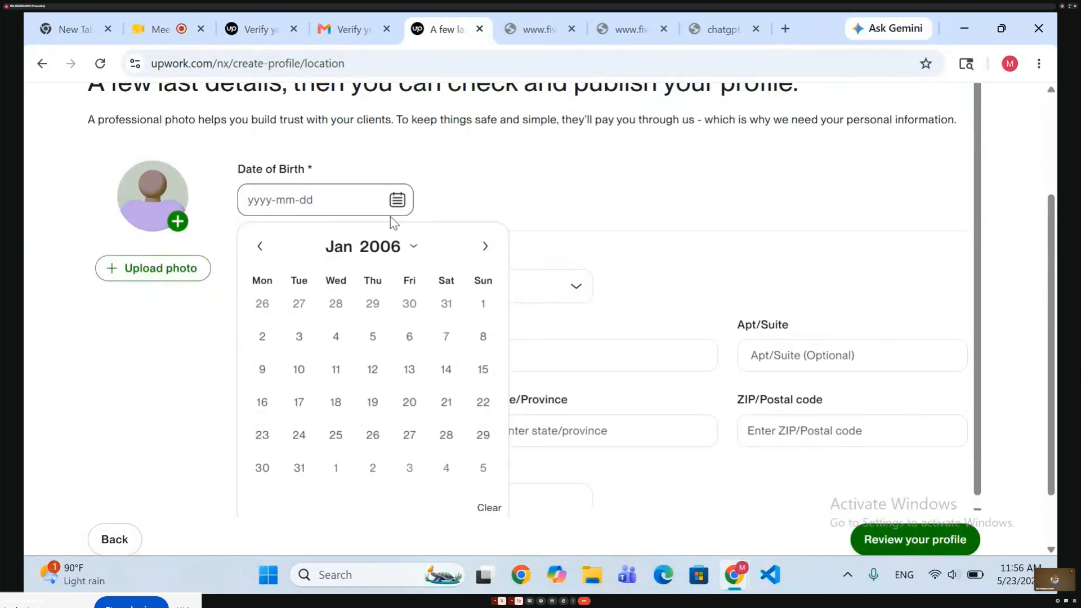
{"action": "left_click", "coordinate": [364, 247]}
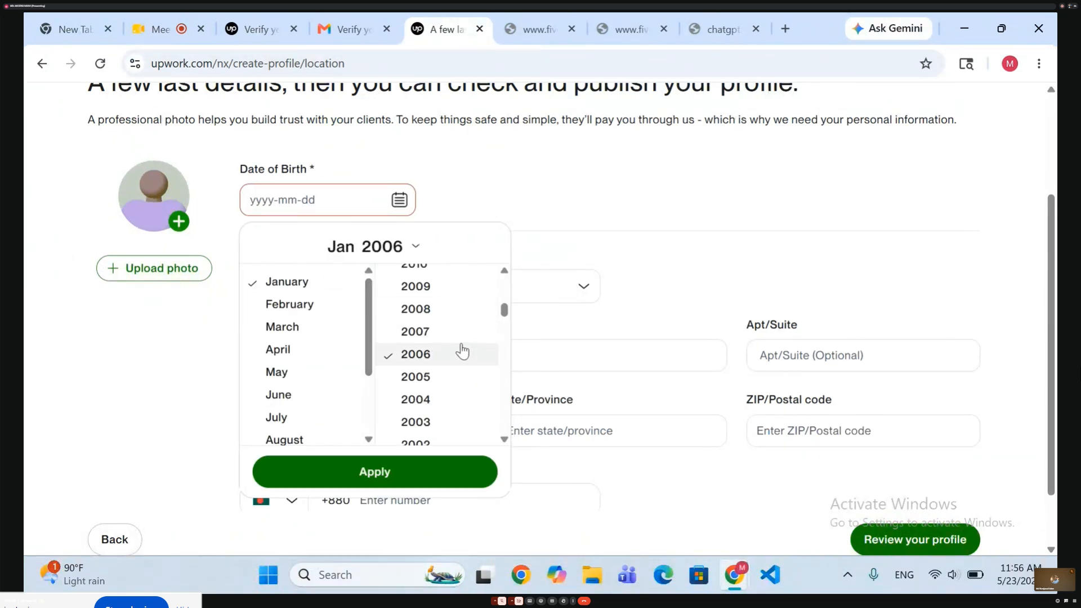
{"action": "scroll", "coordinate": [382, 332], "scroll_direction": "up", "scroll_amount": 5}
{"action": "scroll", "coordinate": [383, 333], "scroll_direction": "down", "scroll_amount": 8}
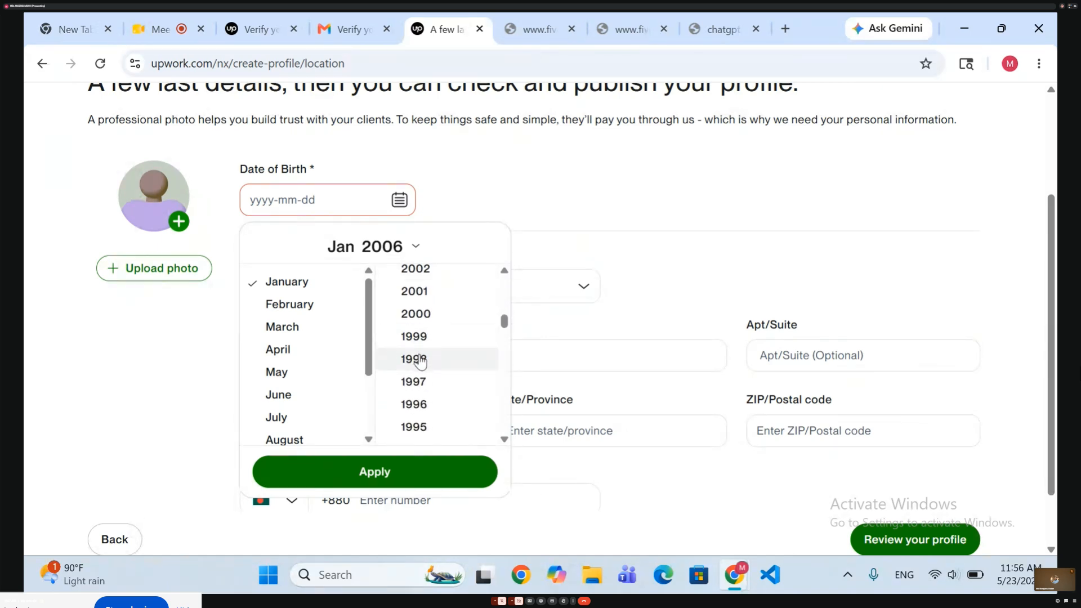
{"action": "left_click", "coordinate": [420, 359]}
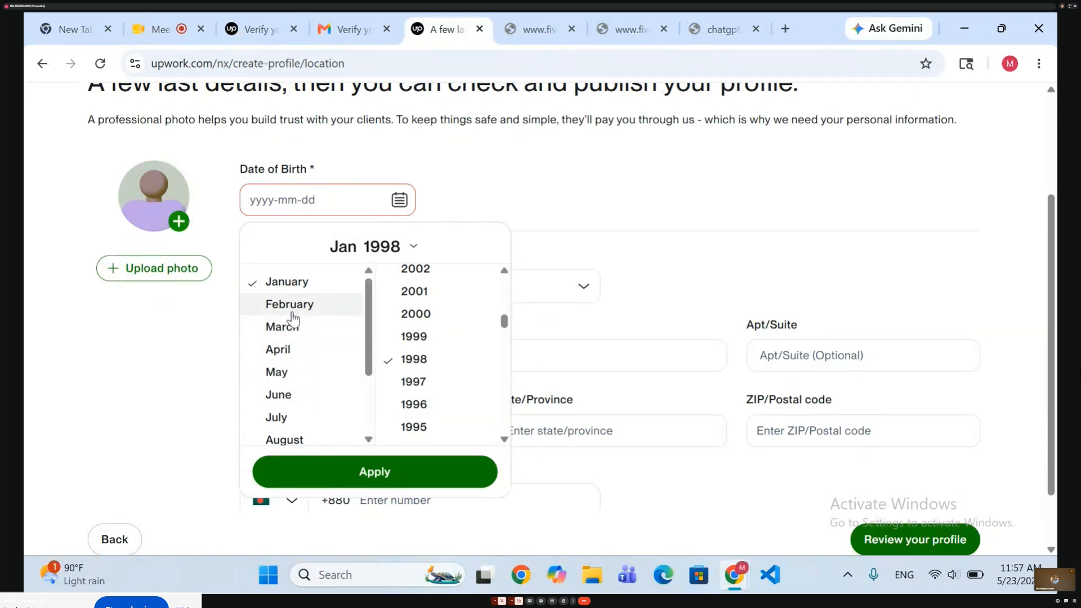
{"action": "left_click", "coordinate": [279, 373]}
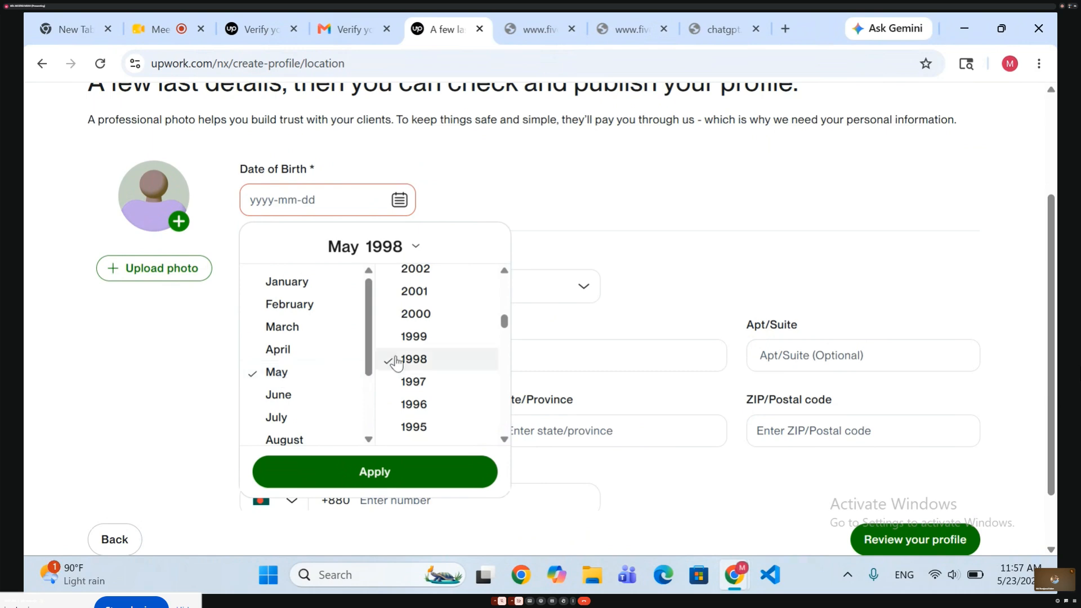
{"action": "left_click", "coordinate": [394, 483]}
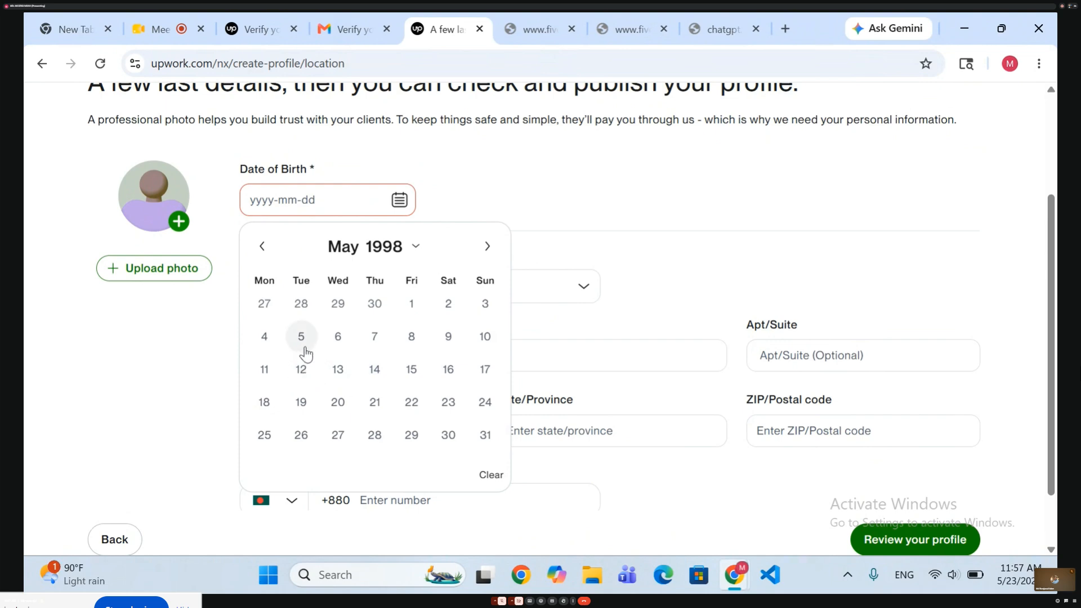
{"action": "left_click", "coordinate": [485, 340]}
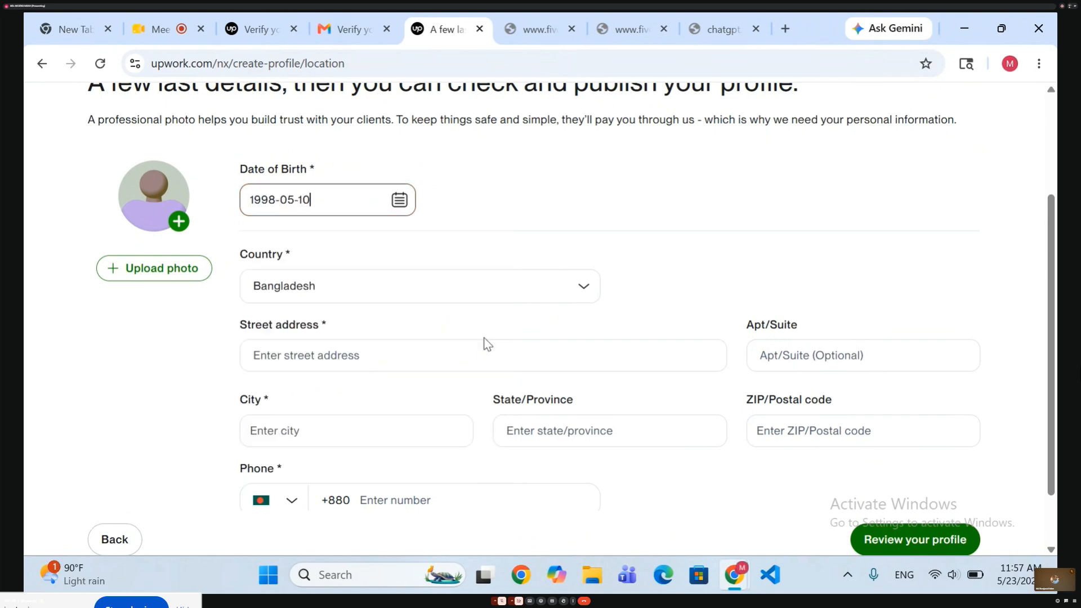
Enter the first two parts of the freelancer's street address, separated by a comma.
{"action": "left_click_drag", "start_coordinate": [169, 367], "coordinate": [286, 332]}
{"action": "left_click", "coordinate": [326, 355]}
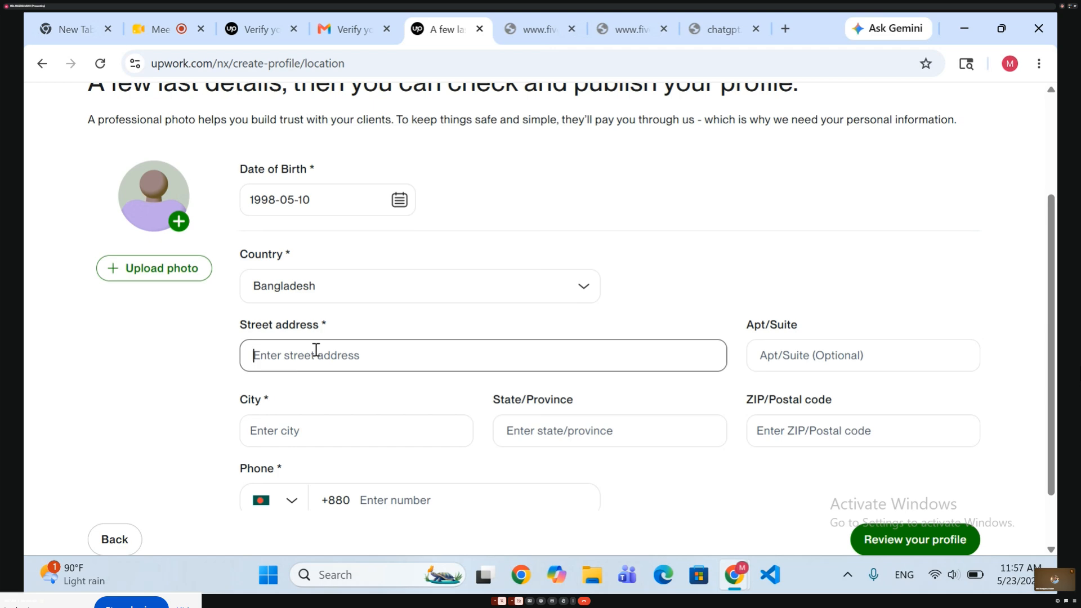
{"action": "type", "text": "b"}
{"action": "key", "text": "BackSpace"}
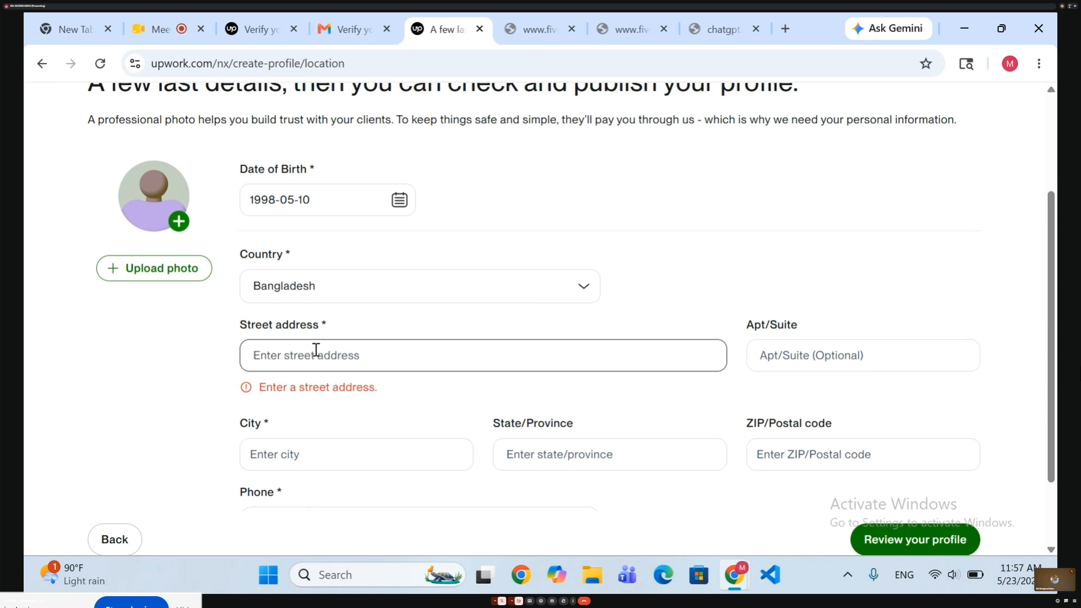
{"action": "type", "text": "B"}
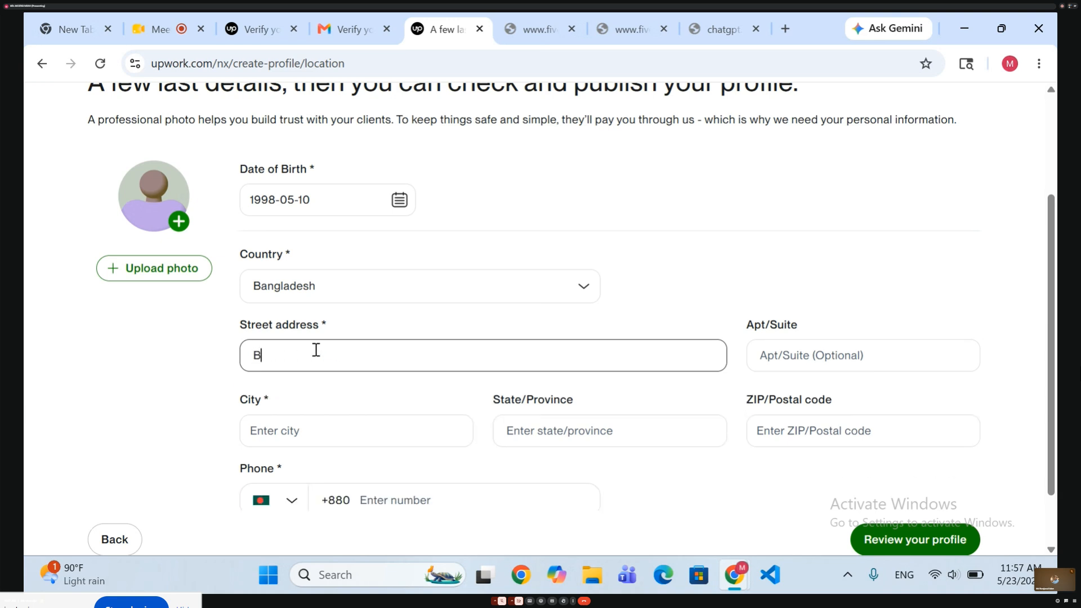
{"action": "type", "text": "ALO"}
{"action": "key", "text": "BackSpace"}
{"action": "key", "text": "BackSpace"}
{"action": "key", "text": "BackSpace"}
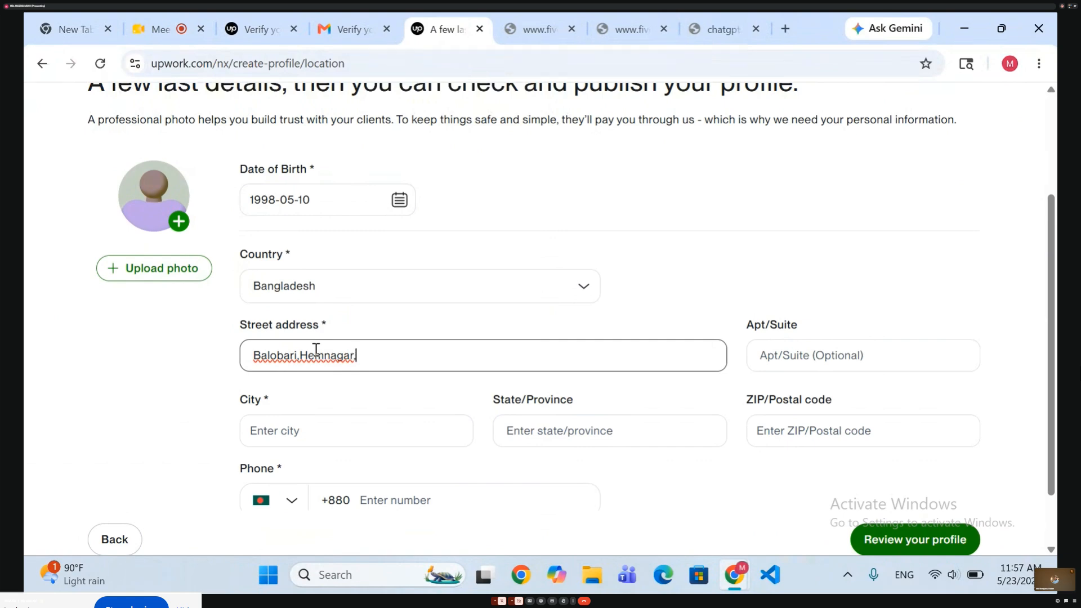
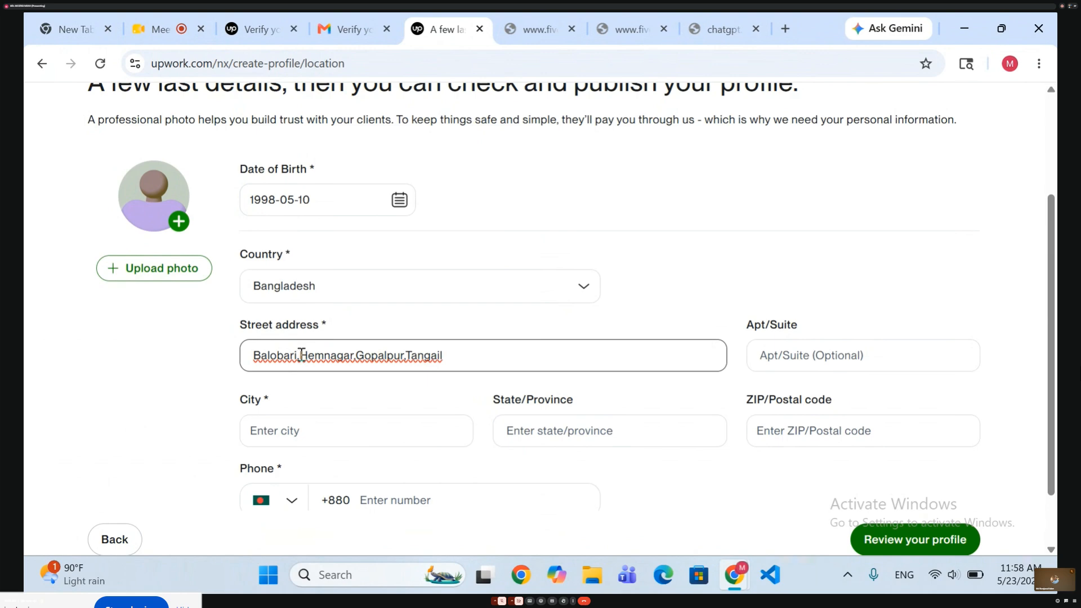
Insert a space after each comma in the freelancer's street address.
{"action": "left_click", "coordinate": [301, 353]}
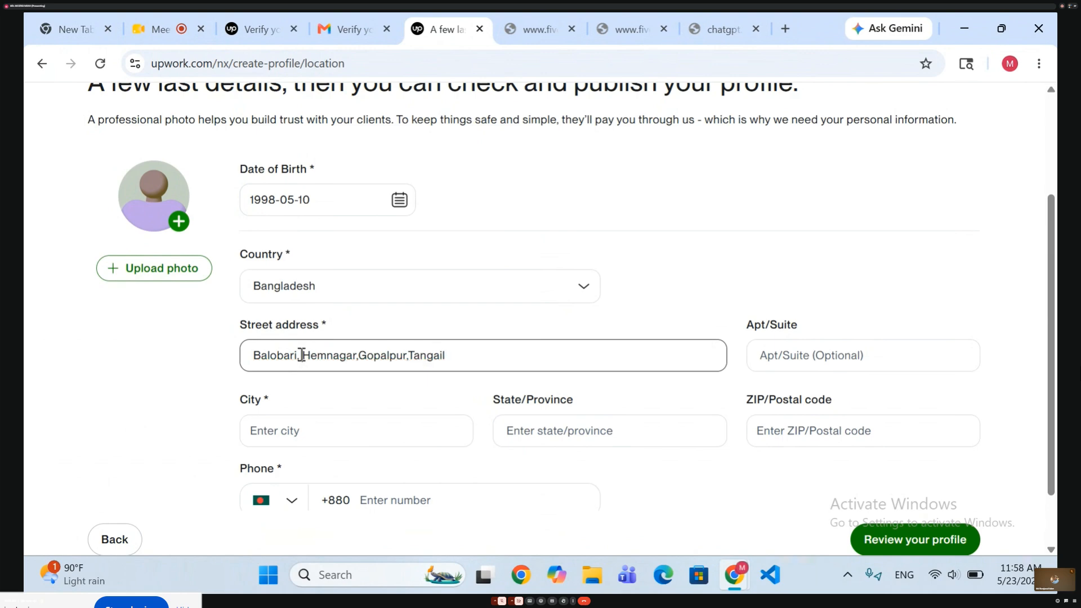
{"action": "left_click", "coordinate": [359, 356]}
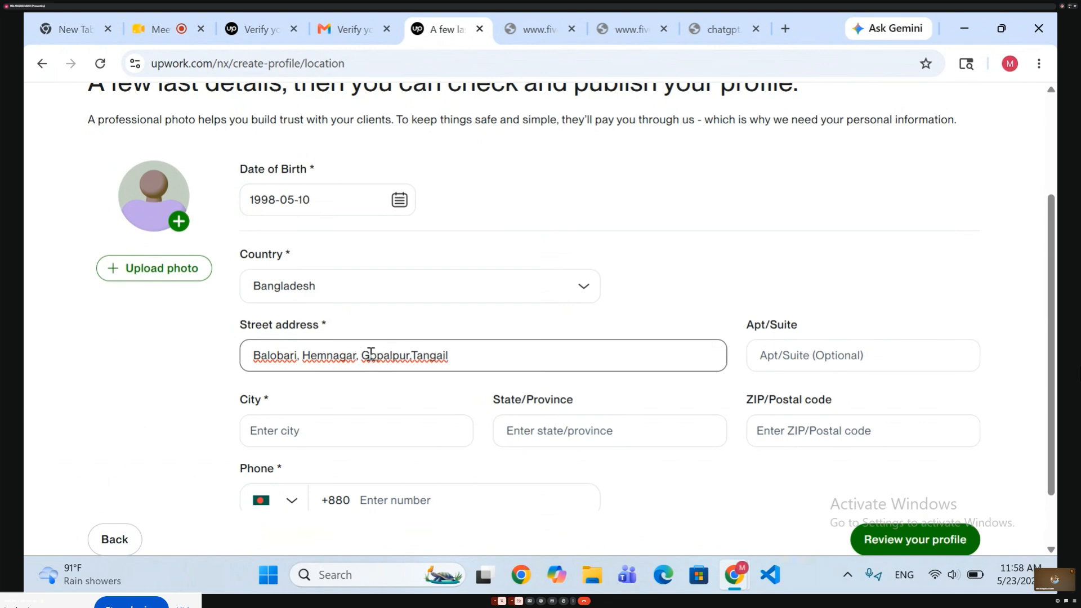
{"action": "left_click", "coordinate": [410, 357]}
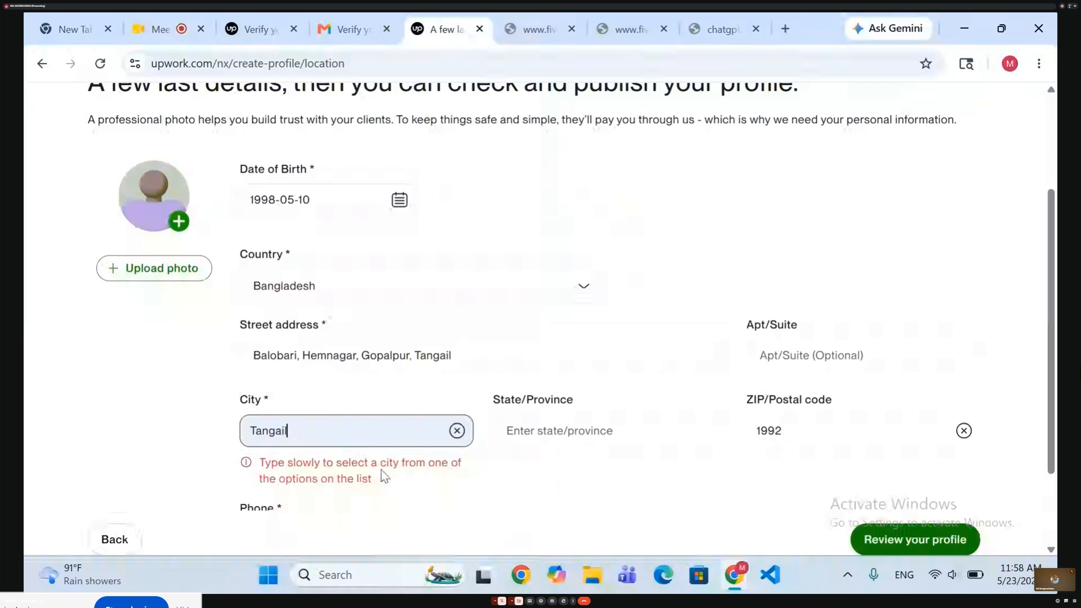
Clear the city entry, re-enter its first letters slowly, and choose the freelancer's matching city from the suggestions.
{"action": "left_click", "coordinate": [348, 435]}
{"action": "key", "text": "BackSpace"}
{"action": "key", "text": "BackSpace"}
{"action": "key", "text": "BackSpace"}
{"action": "key", "text": "BackSpace"}
{"action": "key", "text": "BackSpace"}
{"action": "key", "text": "BackSpace"}
{"action": "key", "text": "BackSpace"}
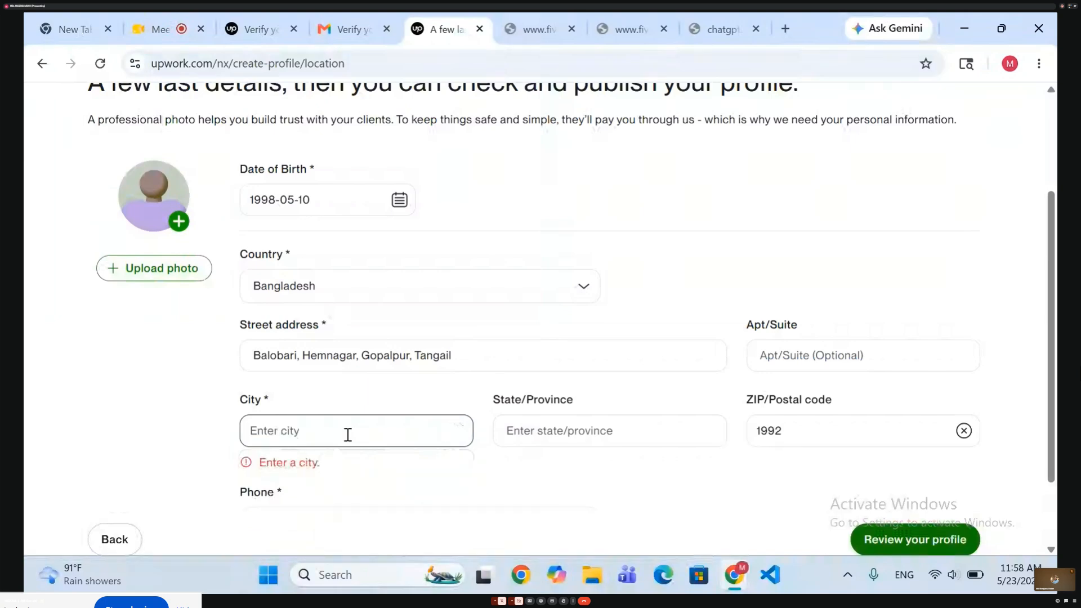
{"action": "type", "text": "T"}
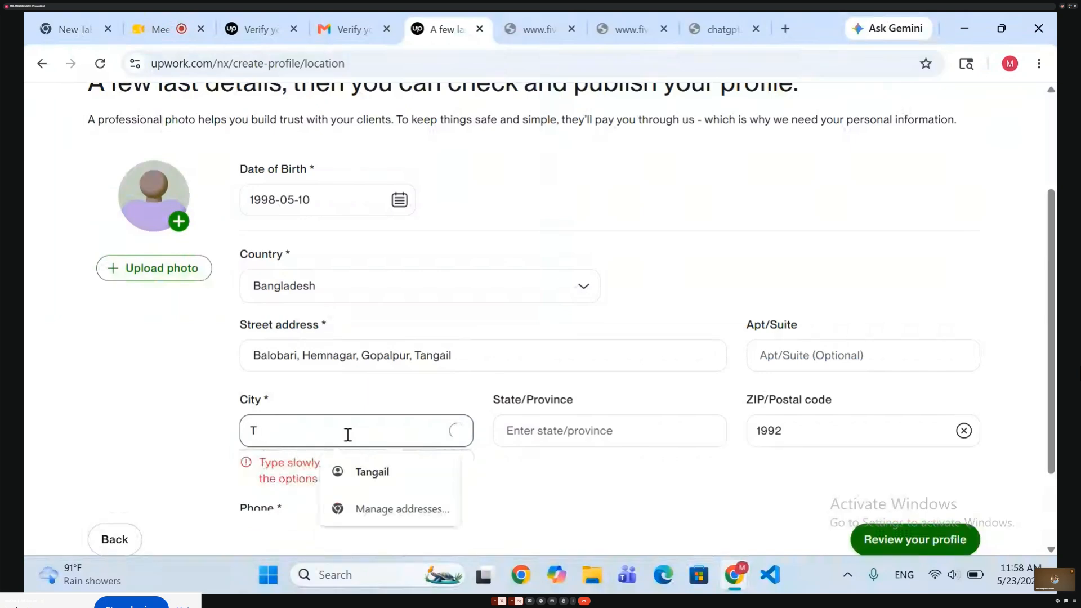
{"action": "type", "text": "a"}
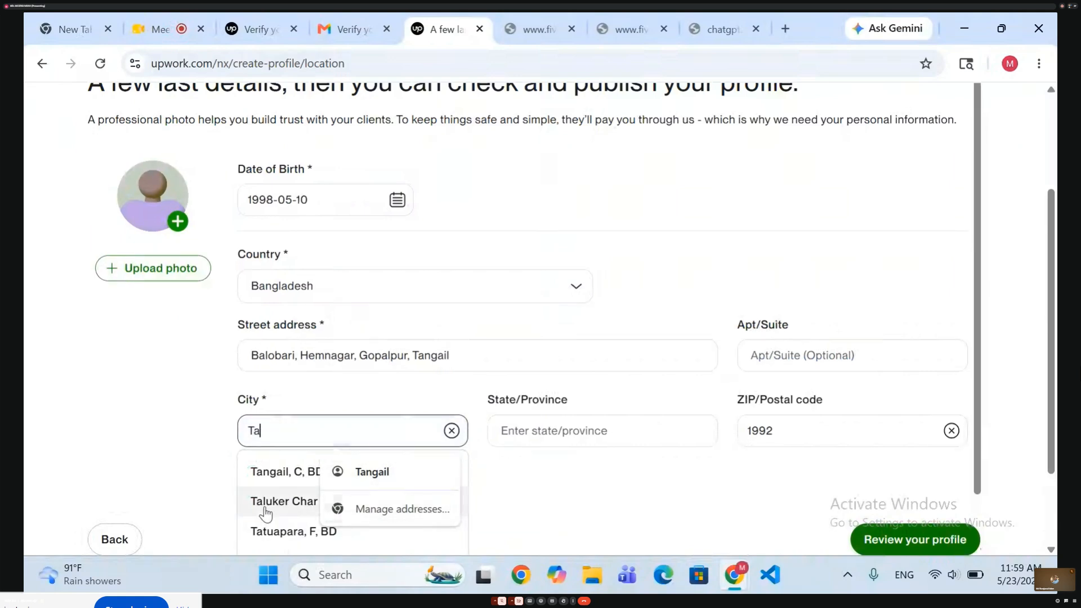
{"action": "scroll", "coordinate": [266, 512], "scroll_direction": "down", "scroll_amount": 1}
{"action": "scroll", "coordinate": [266, 512], "scroll_direction": "down", "scroll_amount": 1}
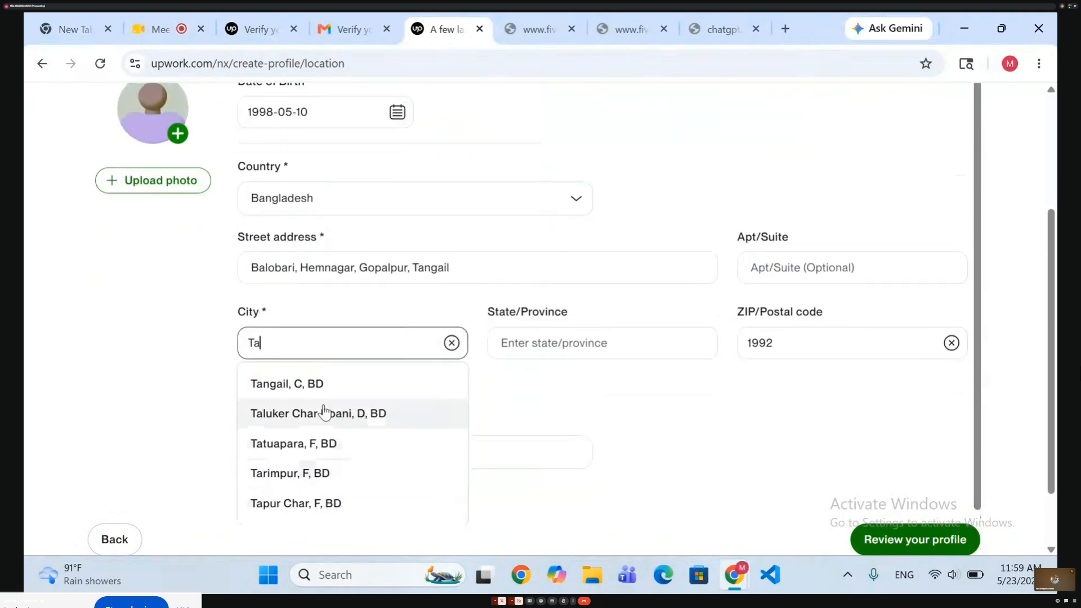
{"action": "left_click", "coordinate": [318, 385]}
Enter the freelancer's state or province, replacing the mistyped first letter.
{"action": "left_click", "coordinate": [556, 358]}
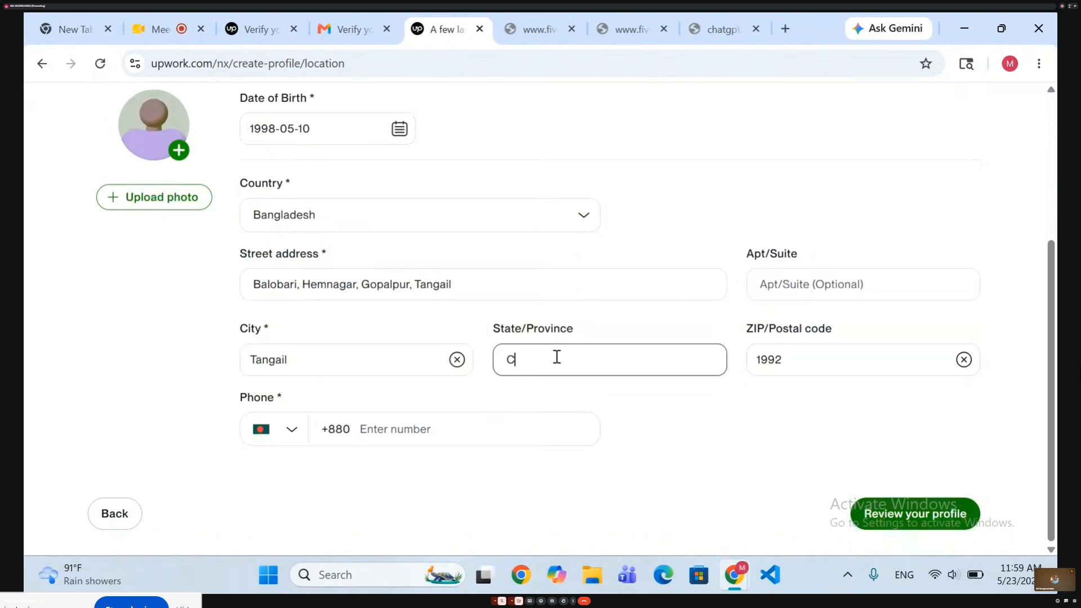
{"action": "key", "text": "BackSpace"}
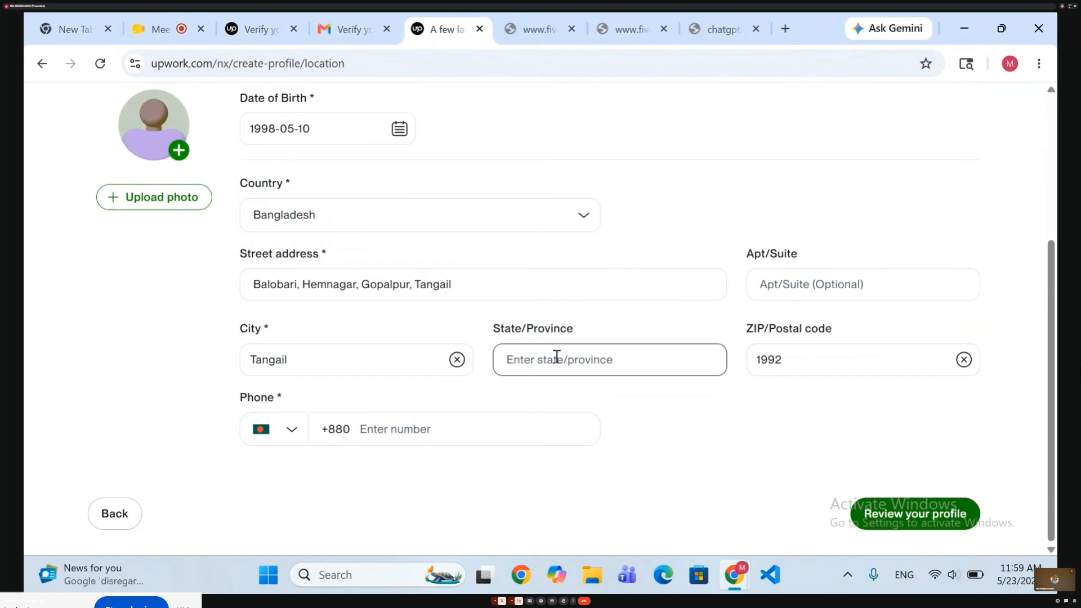
{"action": "type", "text": "Dhaka"}
Enter the freelancer's phone number after the Bangladesh country code.
{"action": "left_click", "coordinate": [449, 433]}
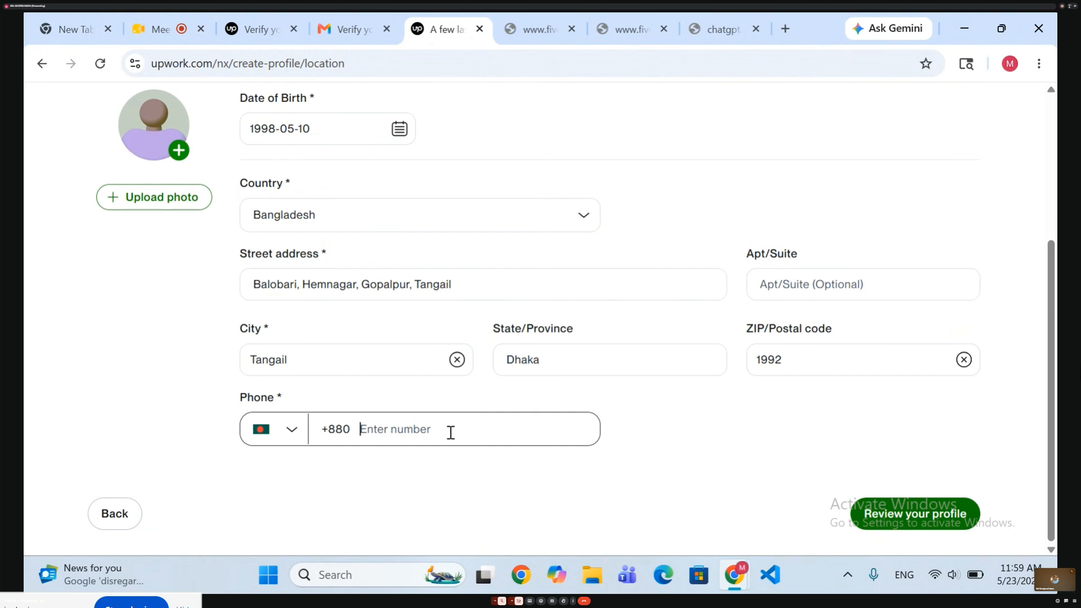
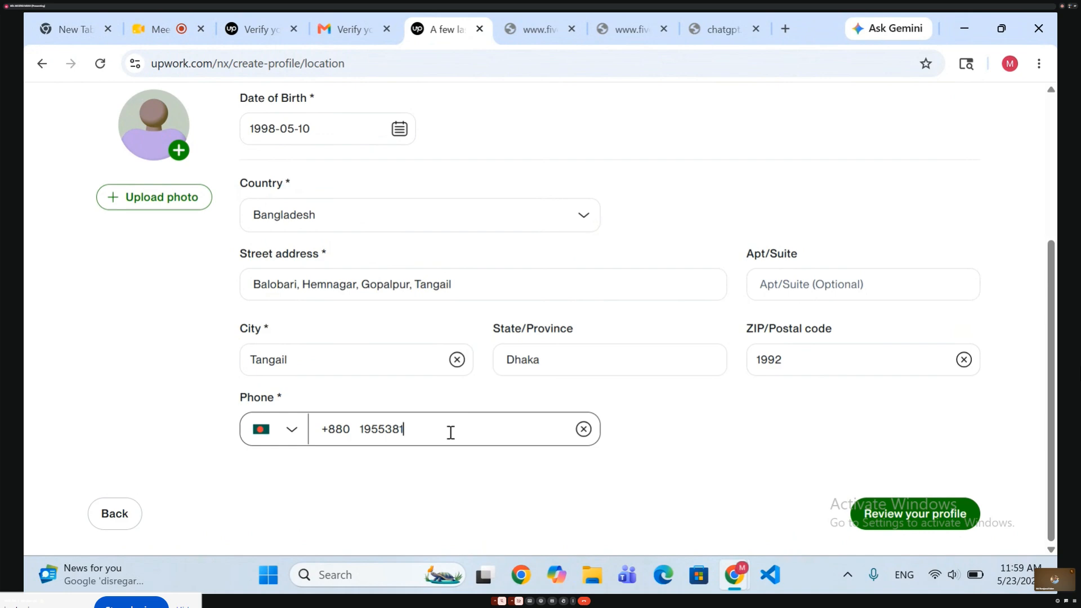
Open the upload dialog for the freelancer's profile photo.
{"action": "scroll", "coordinate": [642, 453], "scroll_direction": "up", "scroll_amount": 1}
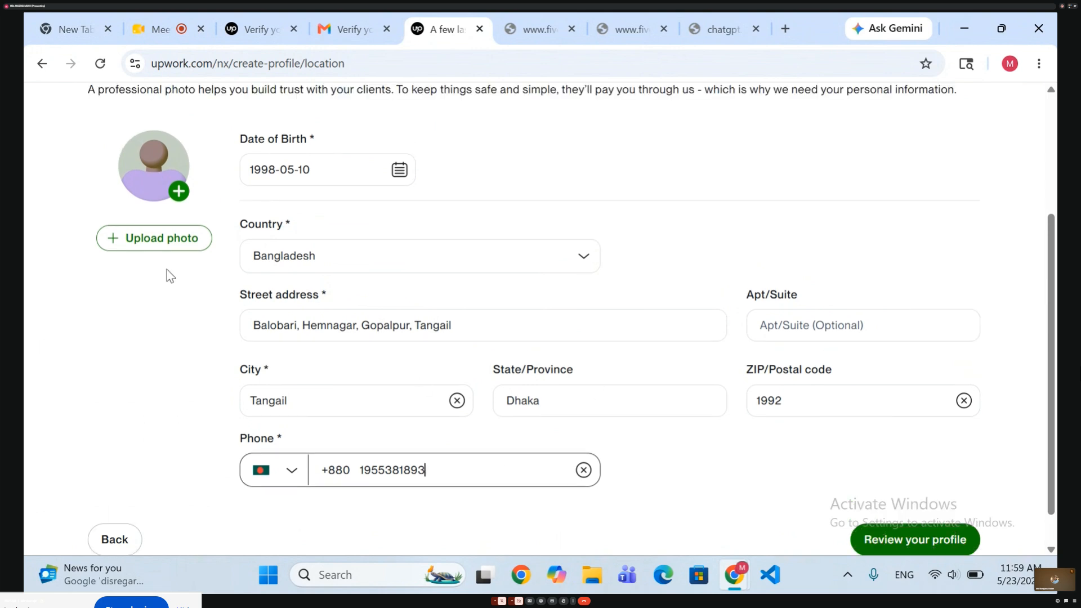
{"action": "left_click", "coordinate": [144, 243]}
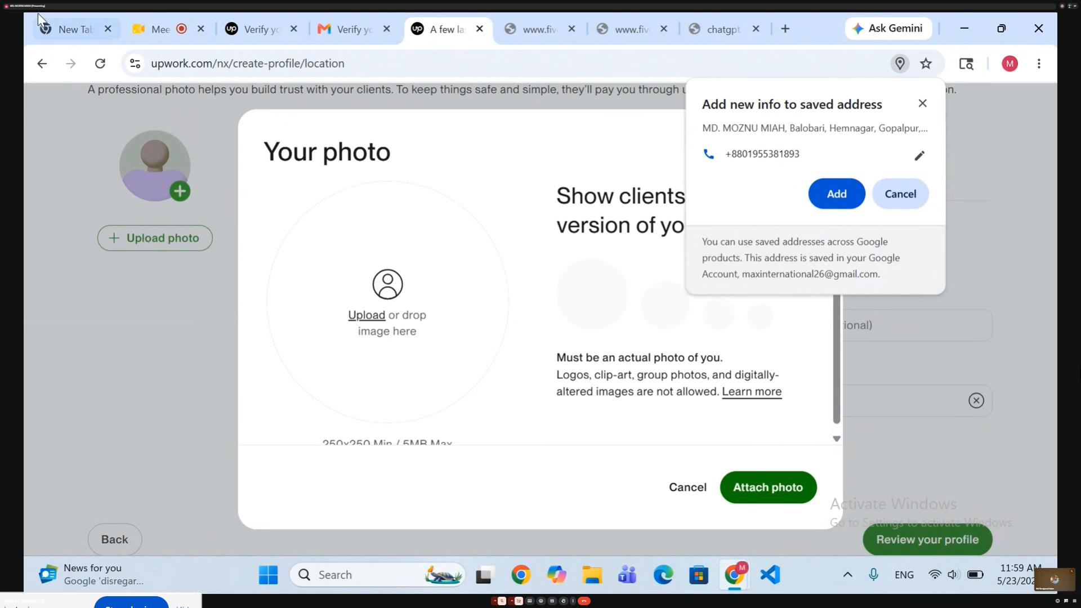
Switch to the Google Meet call and stop presenting the screen.
{"action": "left_click", "coordinate": [150, 30]}
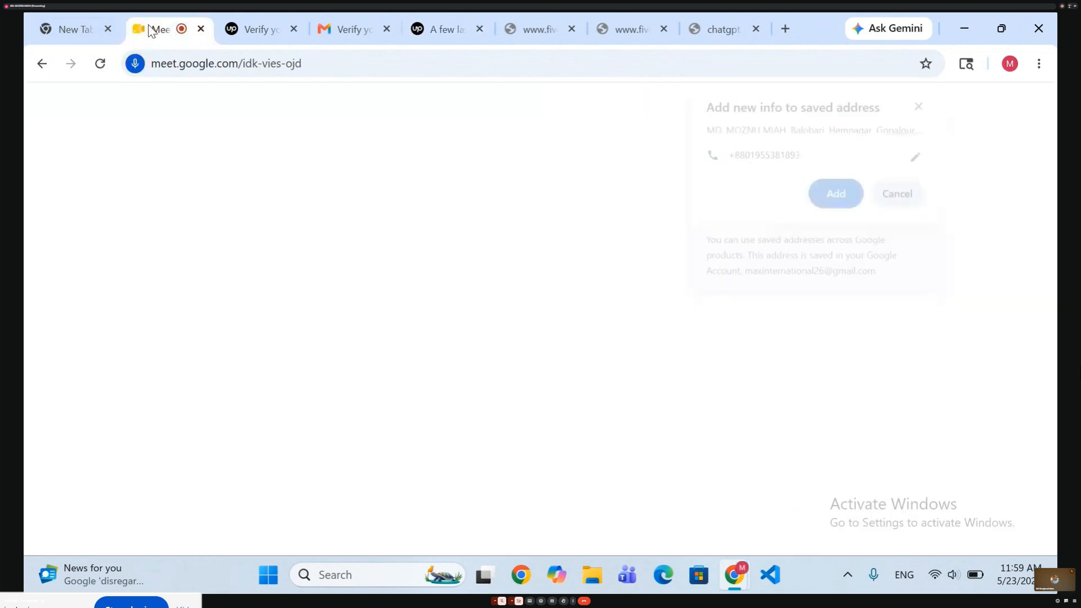
{"action": "left_click", "coordinate": [405, 368]}
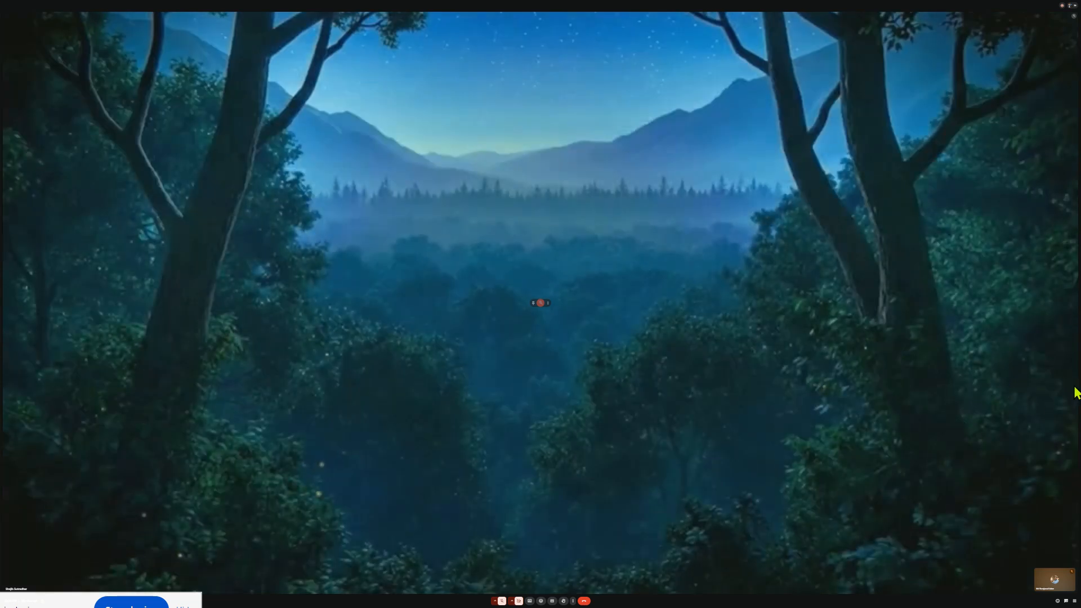
{"action": "key", "text": "Escape"}
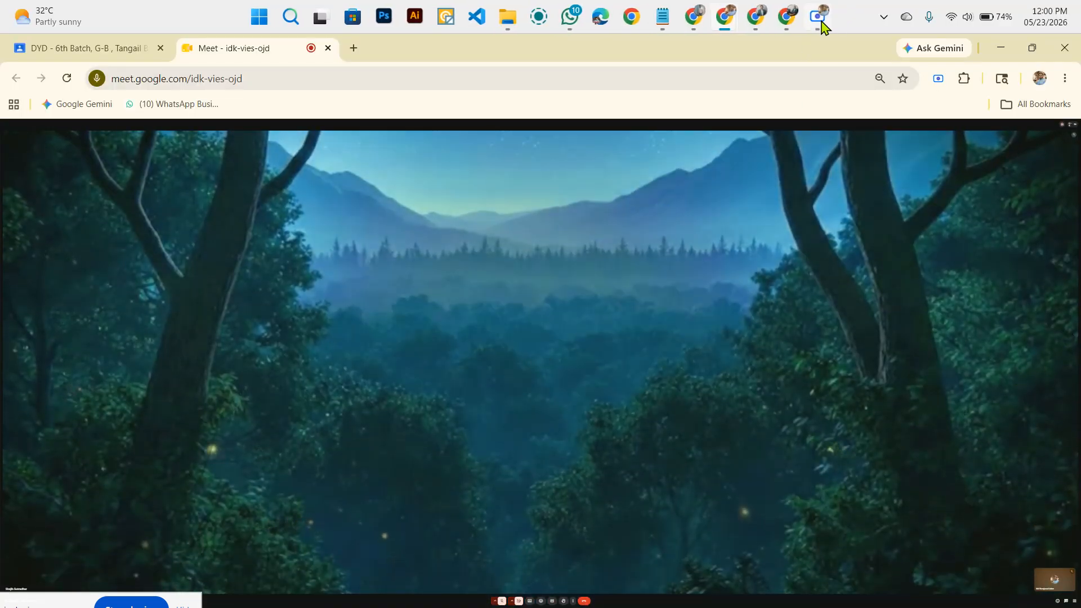
{"action": "left_click", "coordinate": [822, 25]}
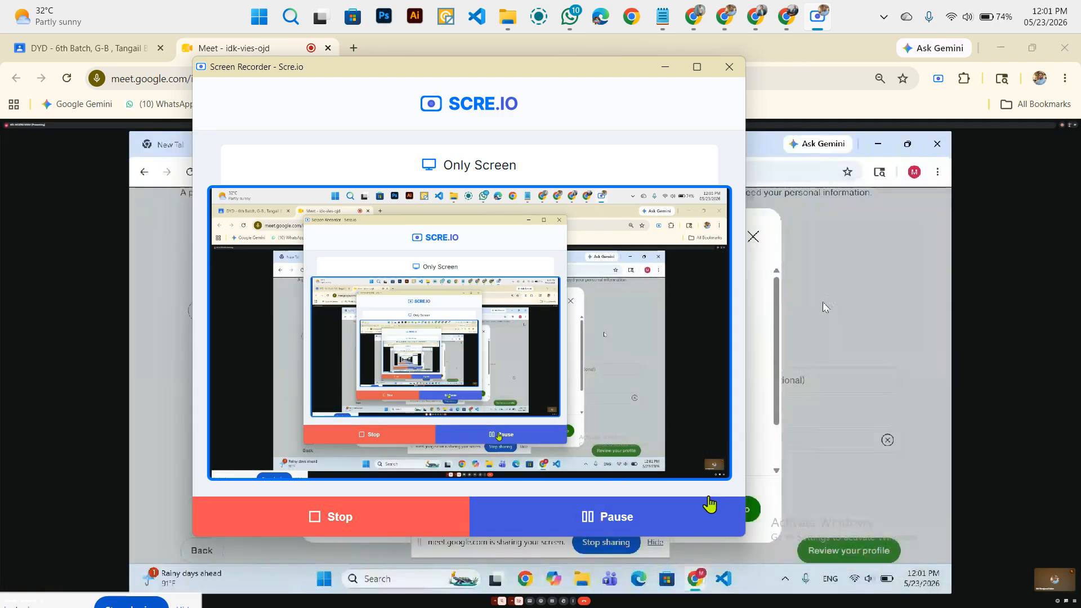
{"action": "double_click", "coordinate": [1056, 449]}
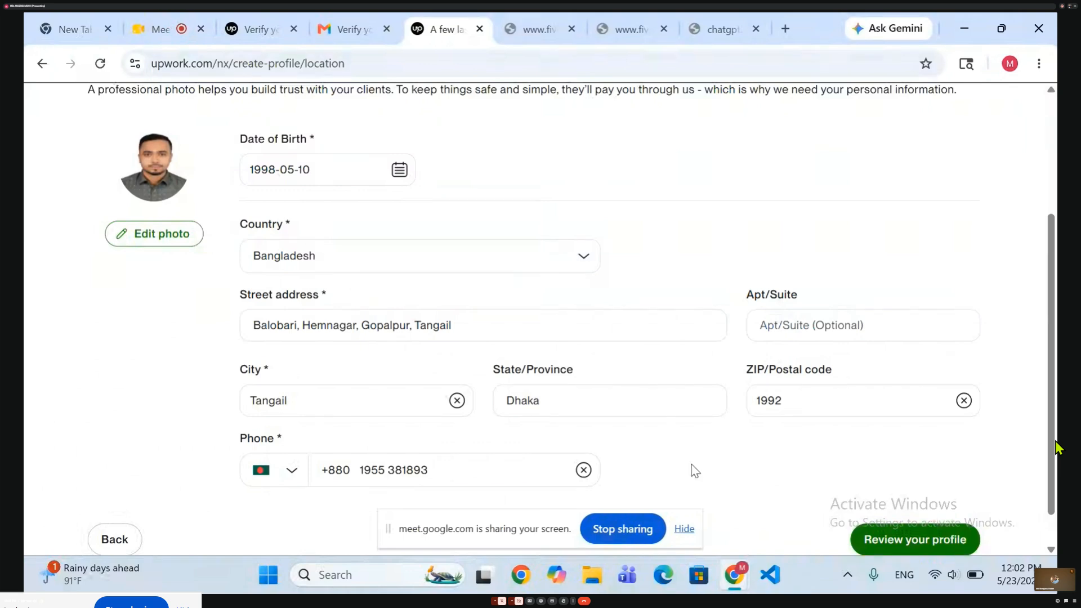
Switch from the profile form to the Google Meet call.
{"action": "left_click", "coordinate": [151, 19]}
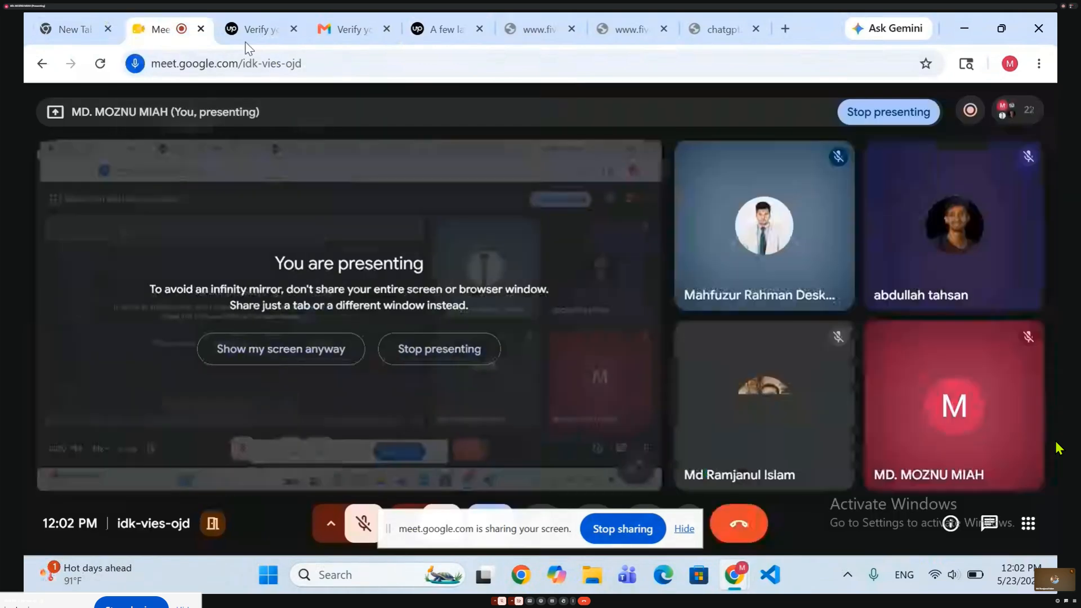